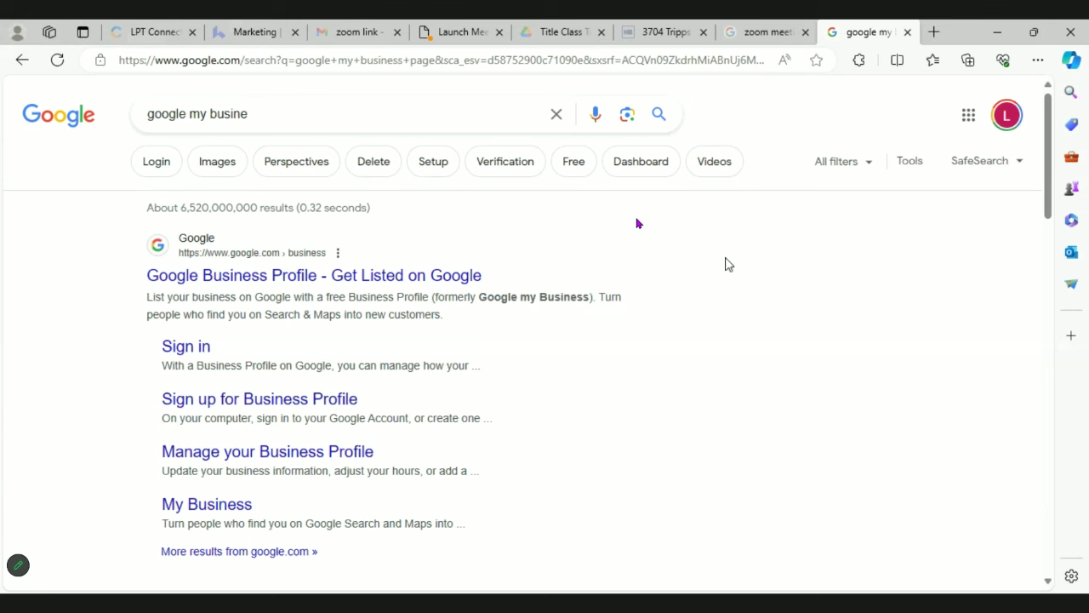
Open the 'Google Business Profile - Get Listed on Google' search result.
{"action": "left_click", "coordinate": [340, 279]}
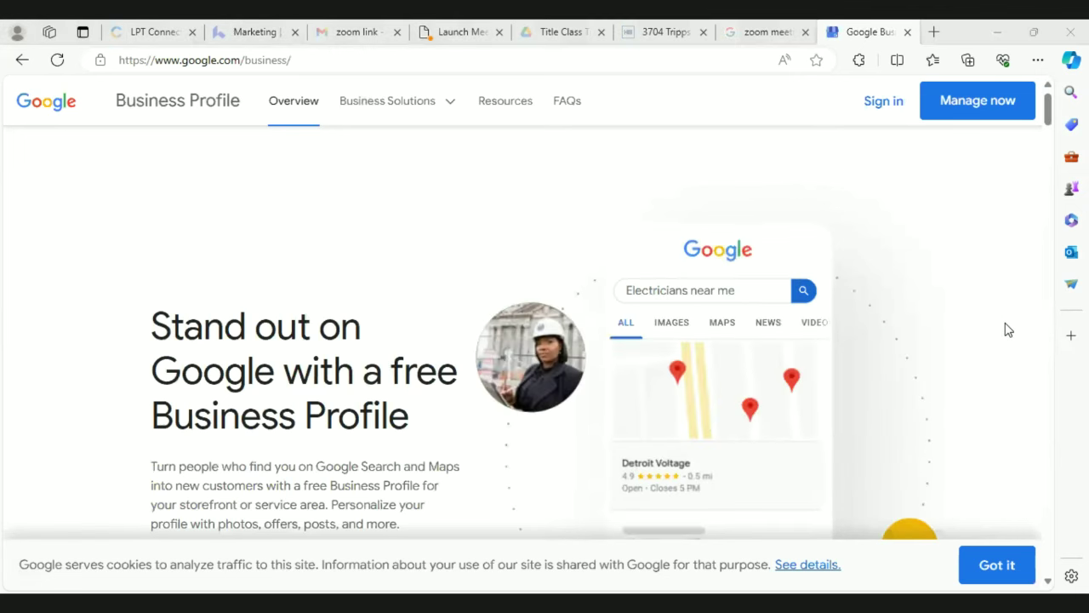
Dismiss the cookie notice and choose 'Manage now' to start a new business profile.
{"action": "left_click", "coordinate": [1000, 570]}
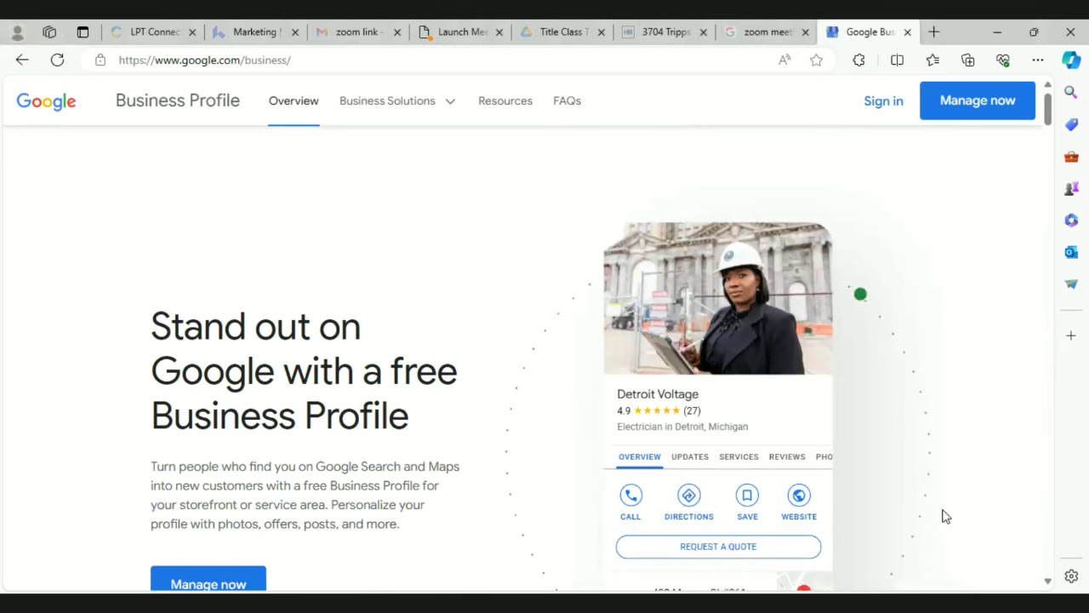
{"action": "scroll", "coordinate": [483, 412], "scroll_direction": "down", "scroll_amount": 1}
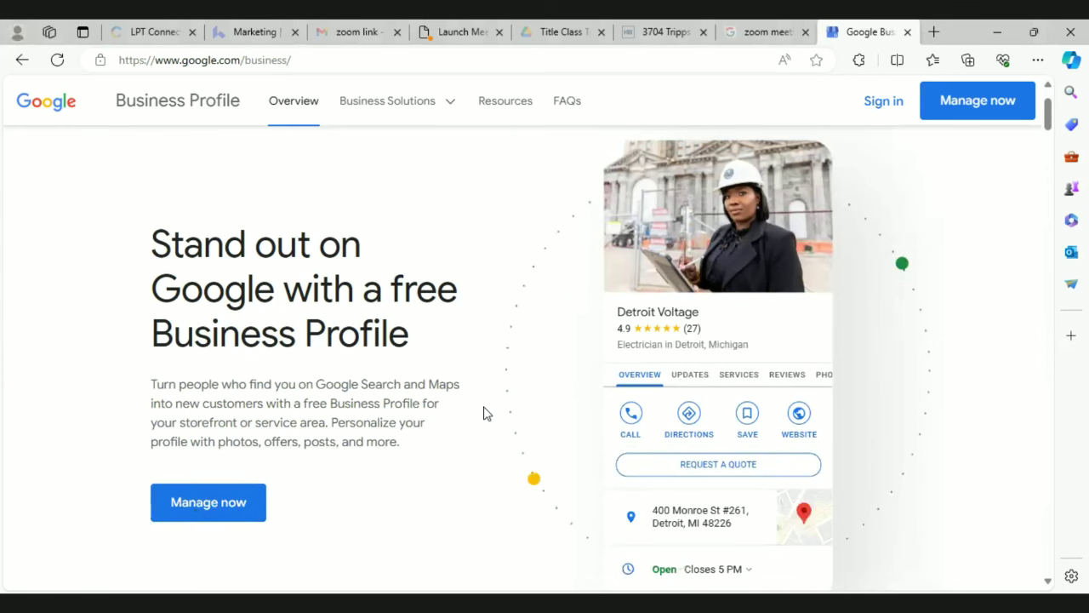
{"action": "left_click", "coordinate": [195, 502]}
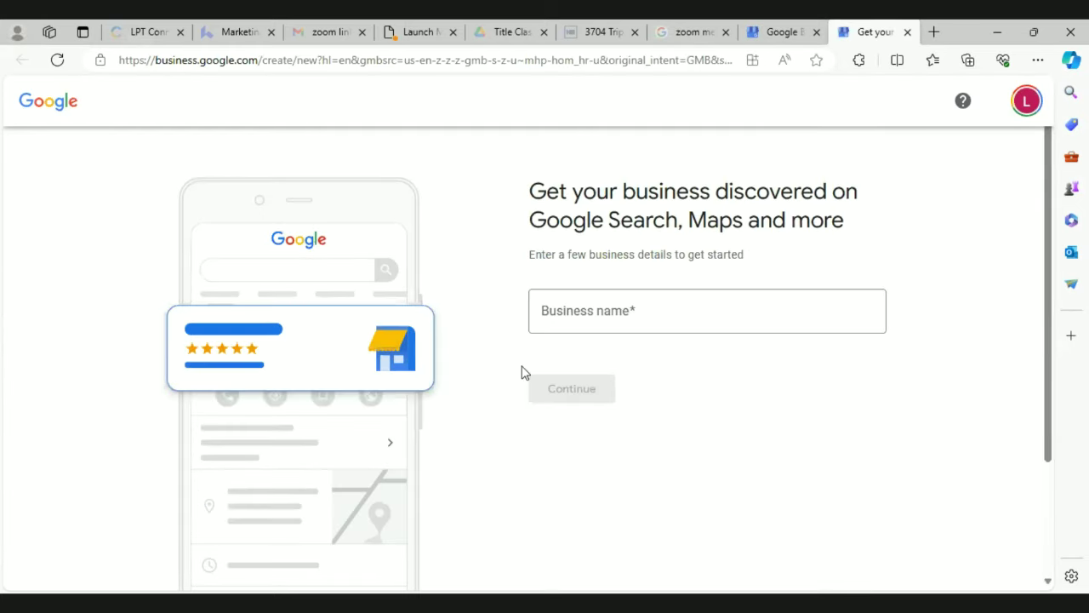
Enter the realtor's business name, create a business with that name, and continue.
{"action": "left_click", "coordinate": [578, 311]}
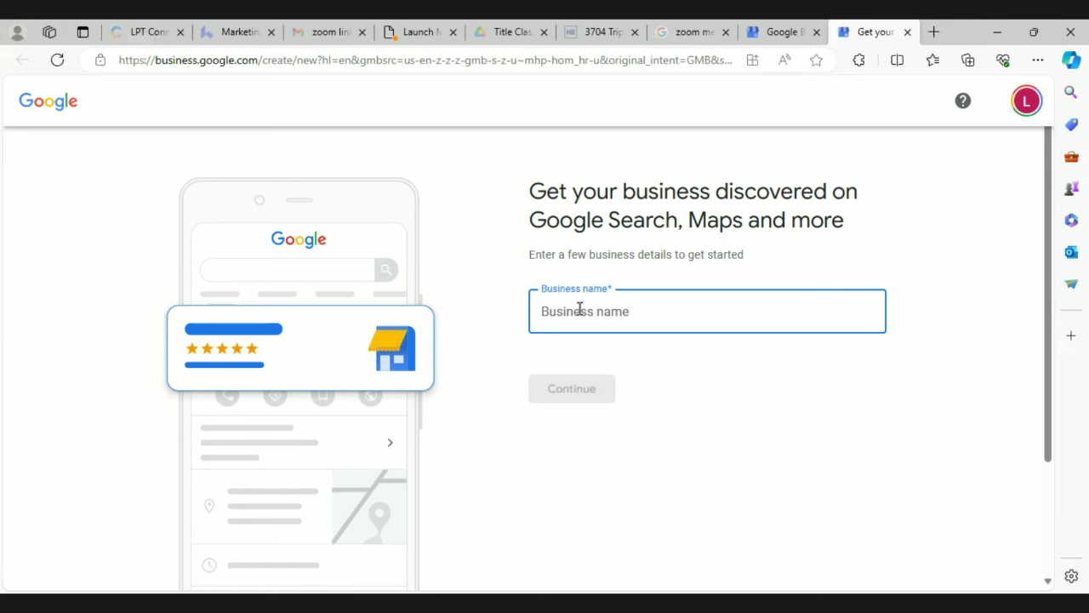
{"action": "type", "text": "Latasha"}
{"action": "key", "text": "BackSpace"}
{"action": "key", "text": "BackSpace"}
{"action": "key", "text": "BackSpace"}
{"action": "key", "text": "BackSpace"}
{"action": "key", "text": "BackSpace"}
{"action": "type", "text": "Tasha B"}
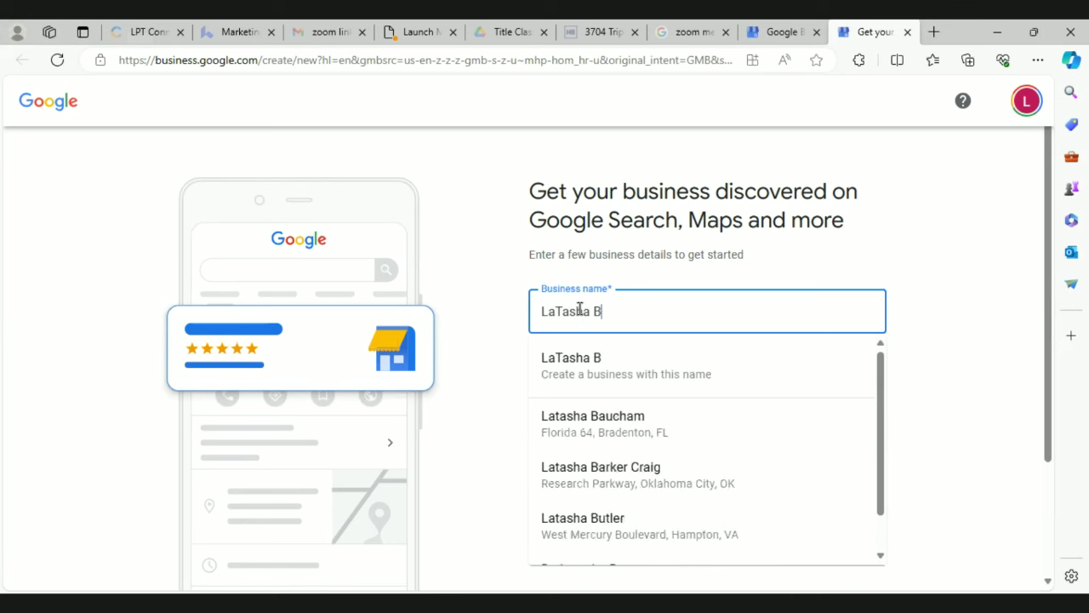
{"action": "key", "text": "BackSpace"}
{"action": "key", "text": "BackSpace"}
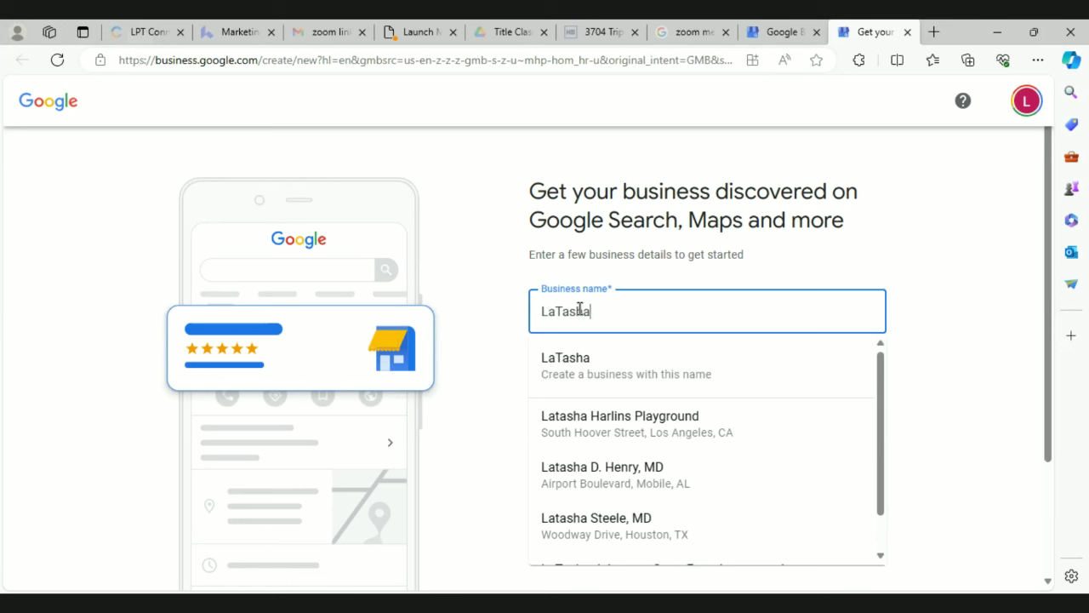
{"action": "type", "text": "BR"}
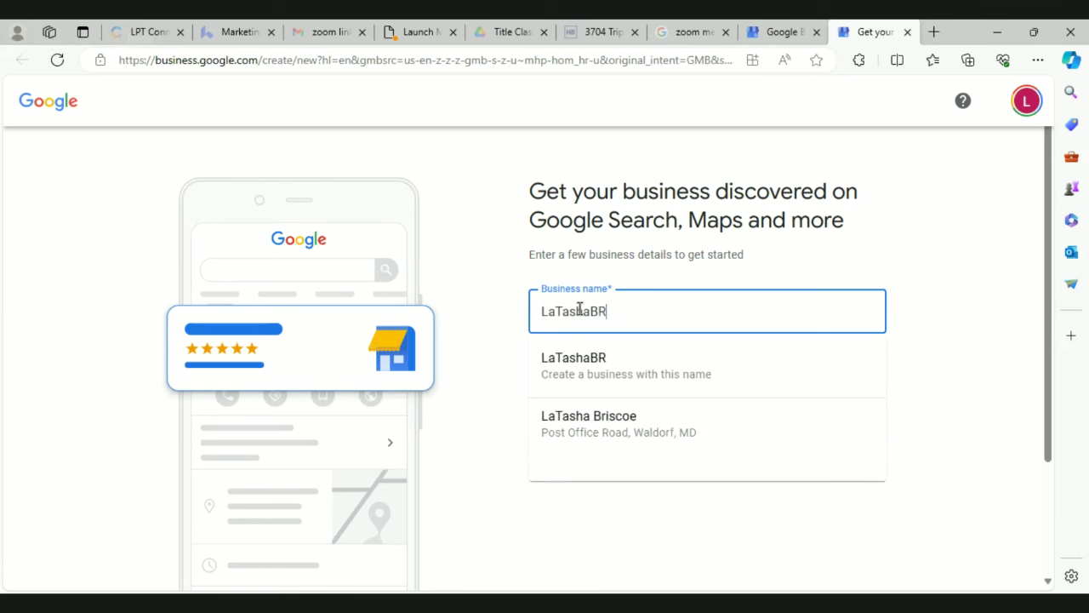
{"action": "type", "text": "ealtor"}
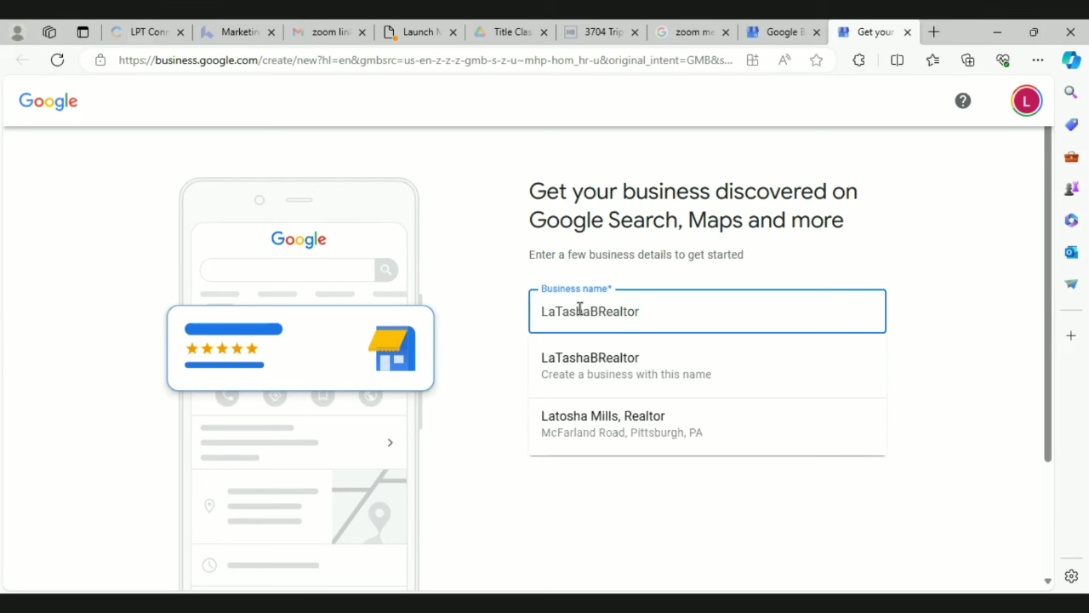
{"action": "key", "text": "BackSpace"}
{"action": "key", "text": "BackSpace"}
{"action": "key", "text": "BackSpace"}
{"action": "key", "text": "BackSpace"}
{"action": "key", "text": "BackSpace"}
{"action": "key", "text": "BackSpace"}
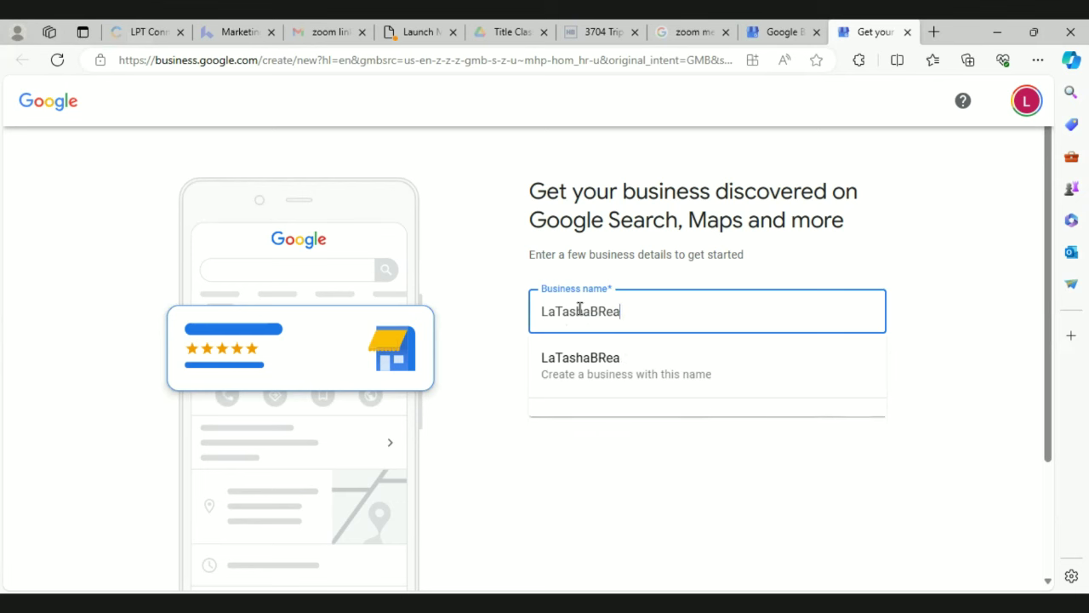
{"action": "key", "text": "BackSpace"}
{"action": "key", "text": "BackSpace"}
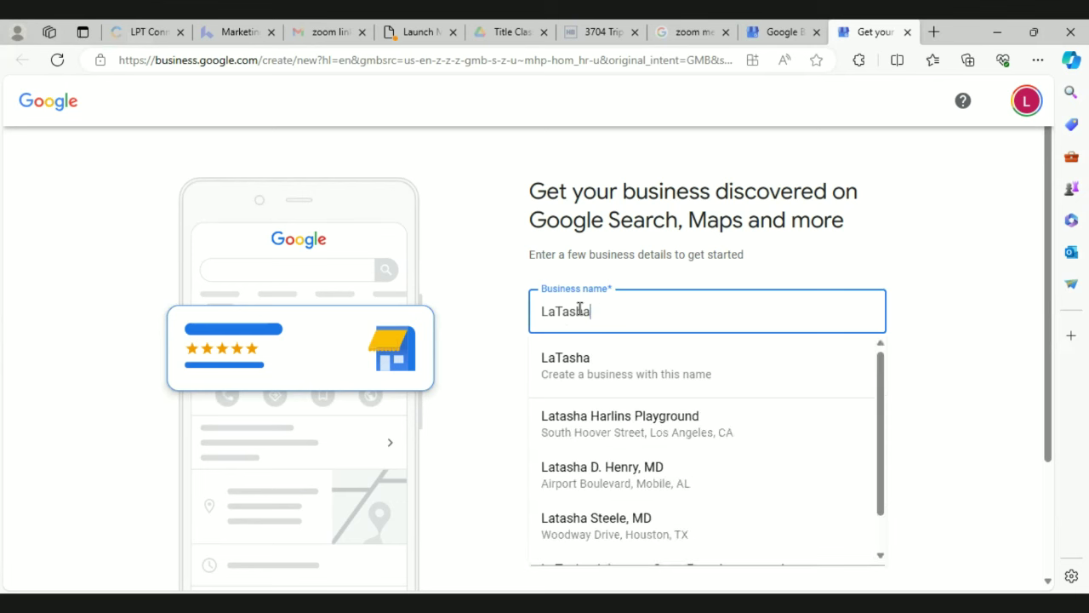
{"action": "type", "text": "B"}
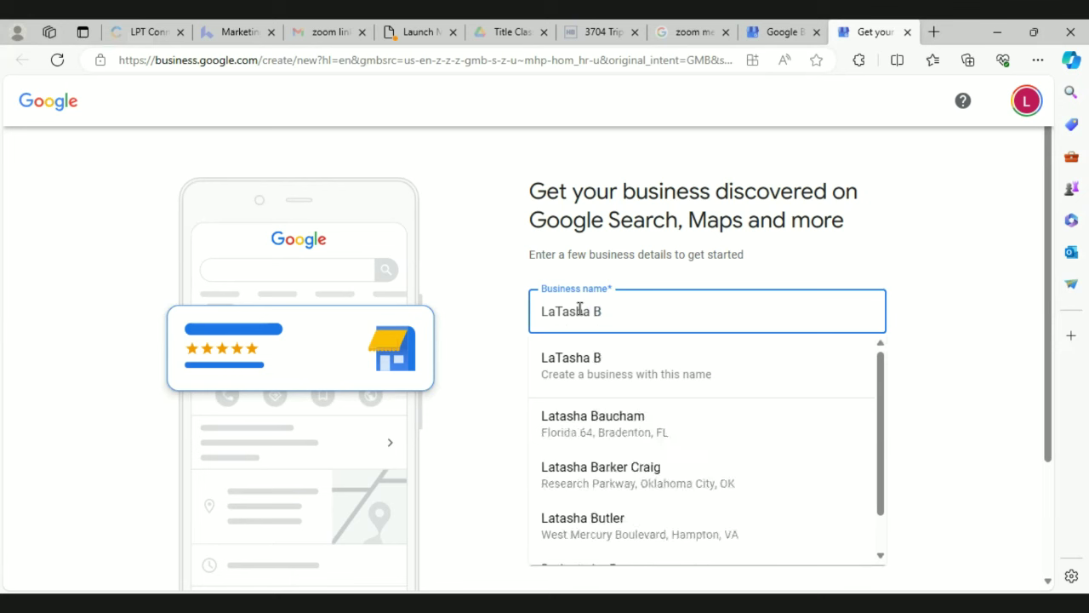
{"action": "type", "text": "."}
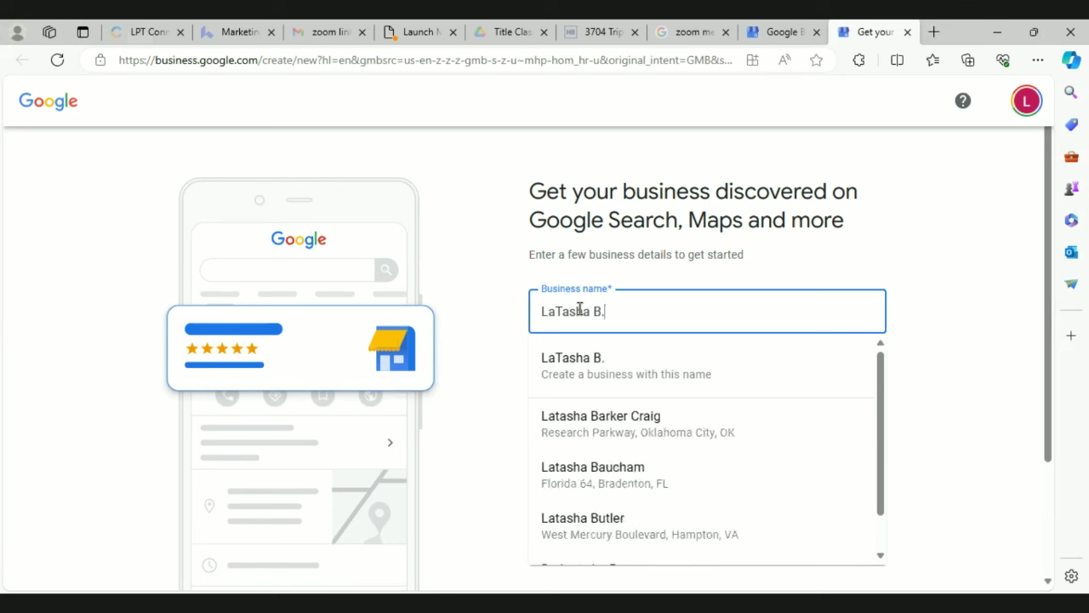
{"action": "type", "text": " Realtor"}
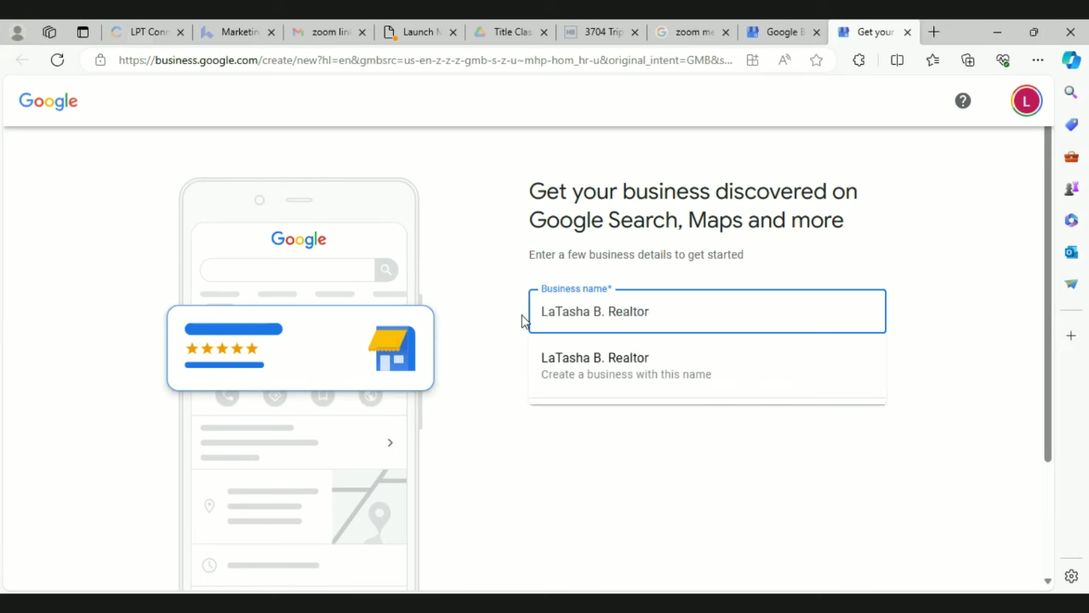
{"action": "left_click", "coordinate": [631, 363]}
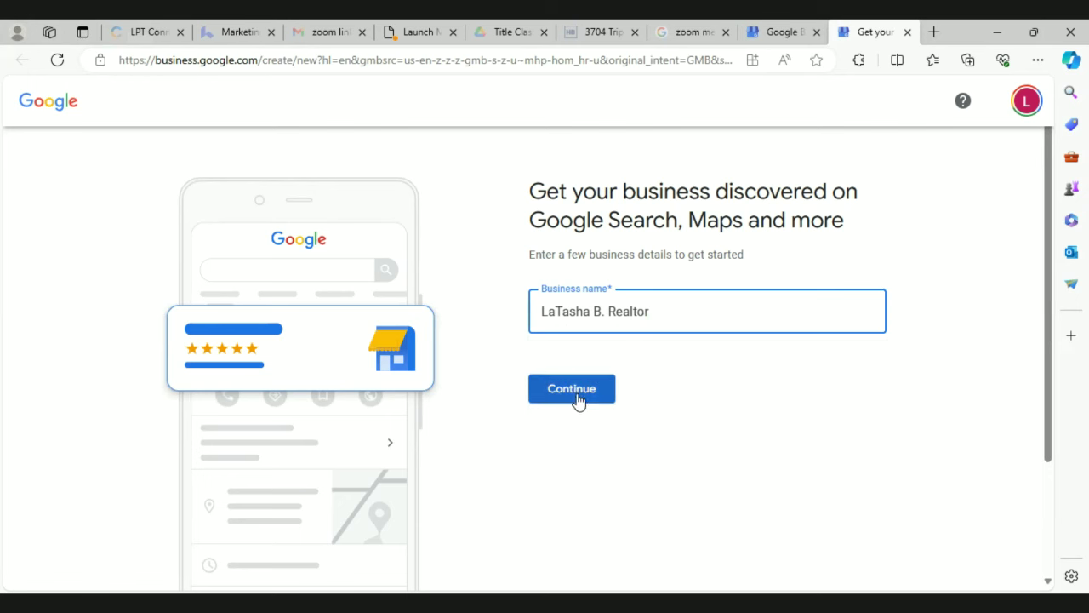
{"action": "left_click", "coordinate": [577, 395]}
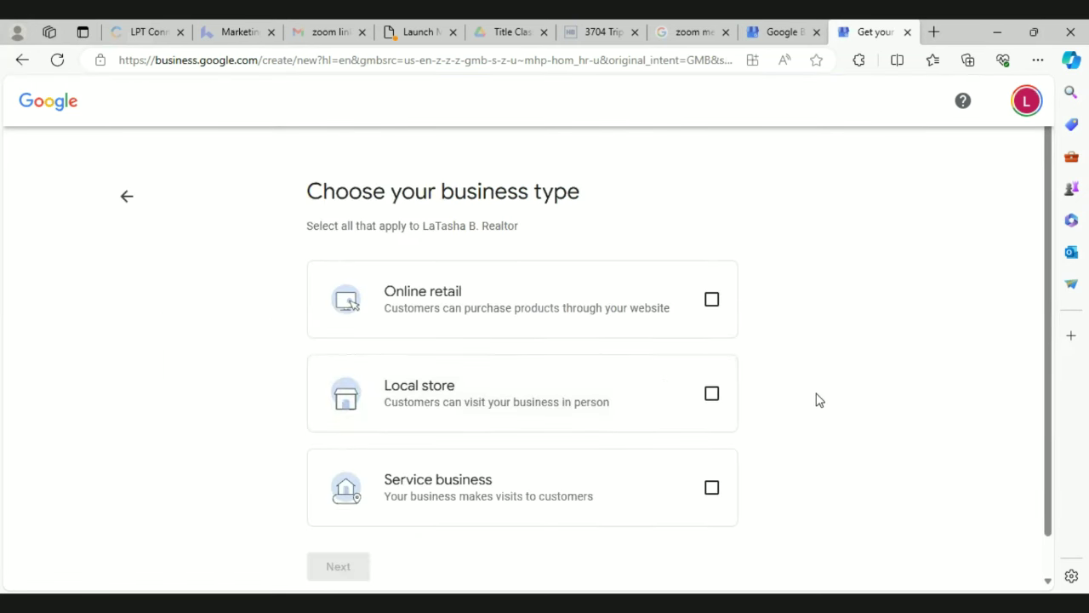
Choose Service business as the business type and go to the next step.
{"action": "left_click", "coordinate": [710, 492]}
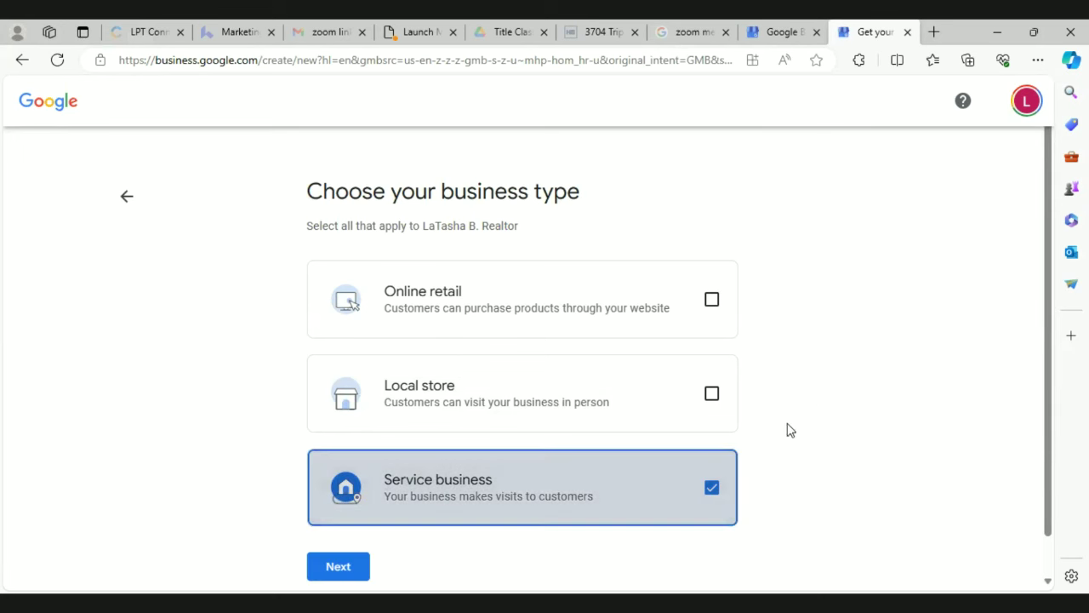
{"action": "left_click", "coordinate": [352, 571]}
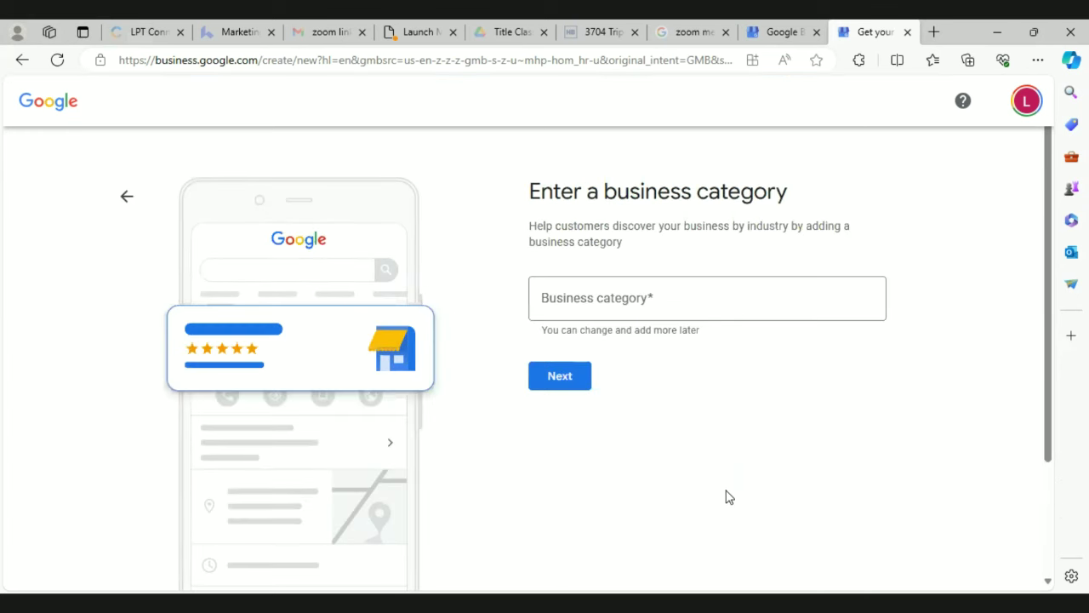
Set 'Real estate agent' as the business category and continue.
{"action": "left_click", "coordinate": [652, 294]}
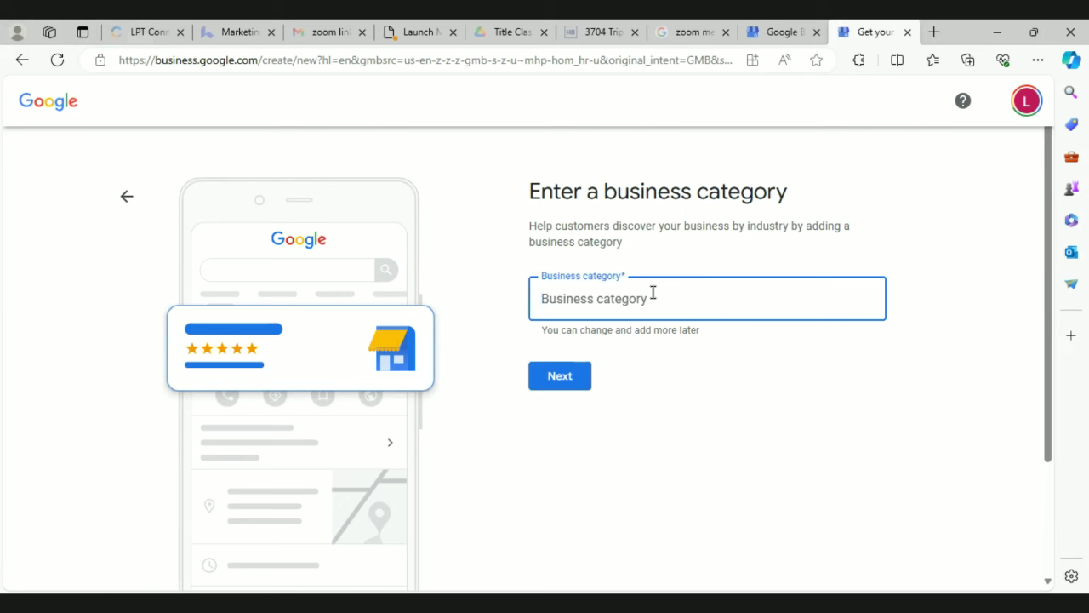
{"action": "type", "text": "Real"}
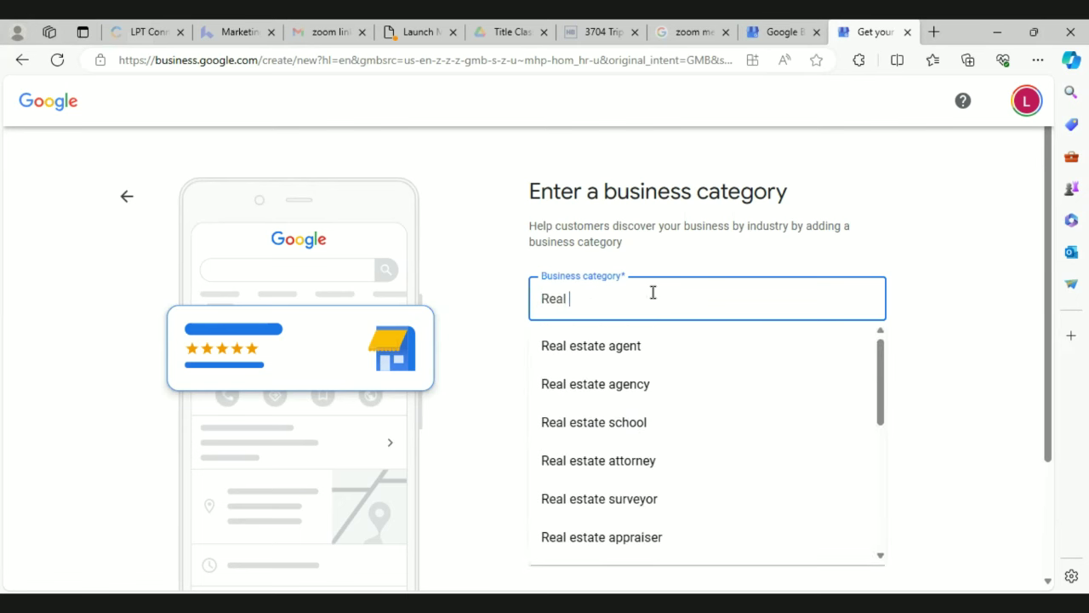
{"action": "left_click", "coordinate": [630, 348]}
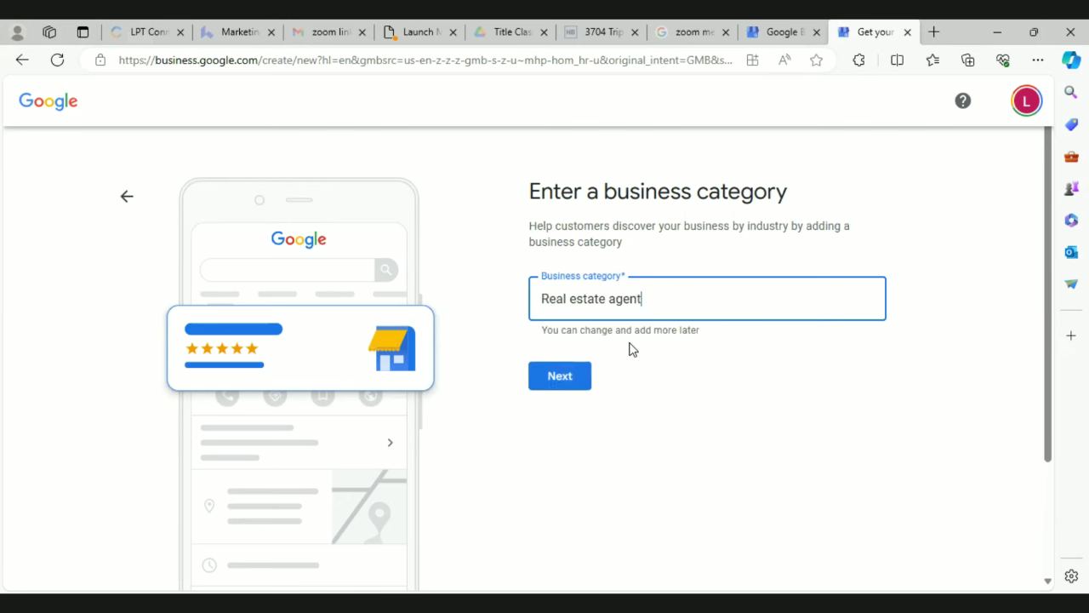
{"action": "left_click", "coordinate": [555, 375]}
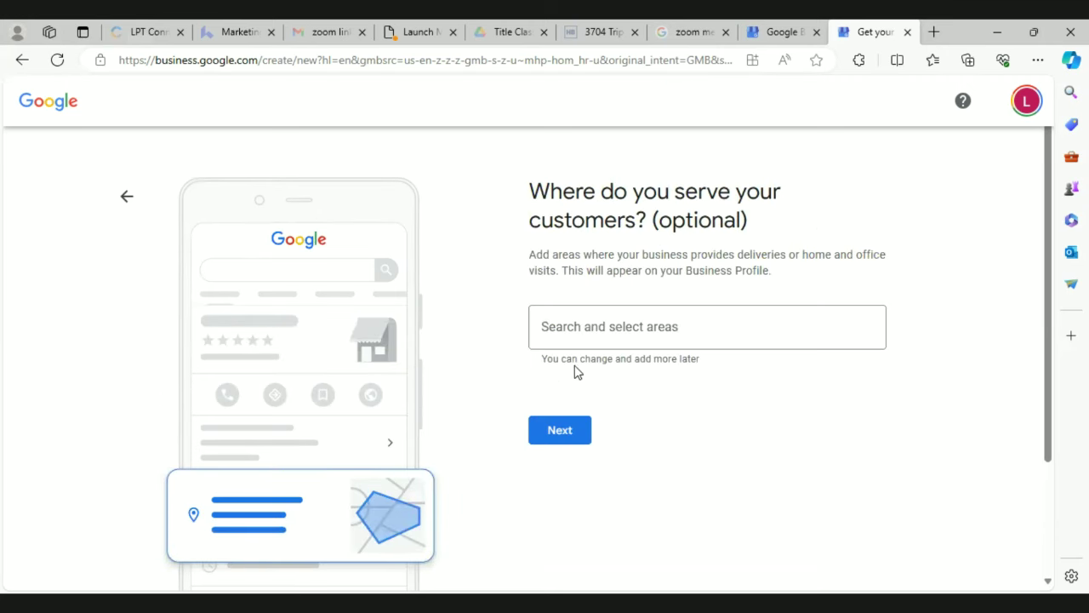
Add San Antonio, Alamo Ranch and Helotes as service areas.
{"action": "left_click", "coordinate": [617, 328]}
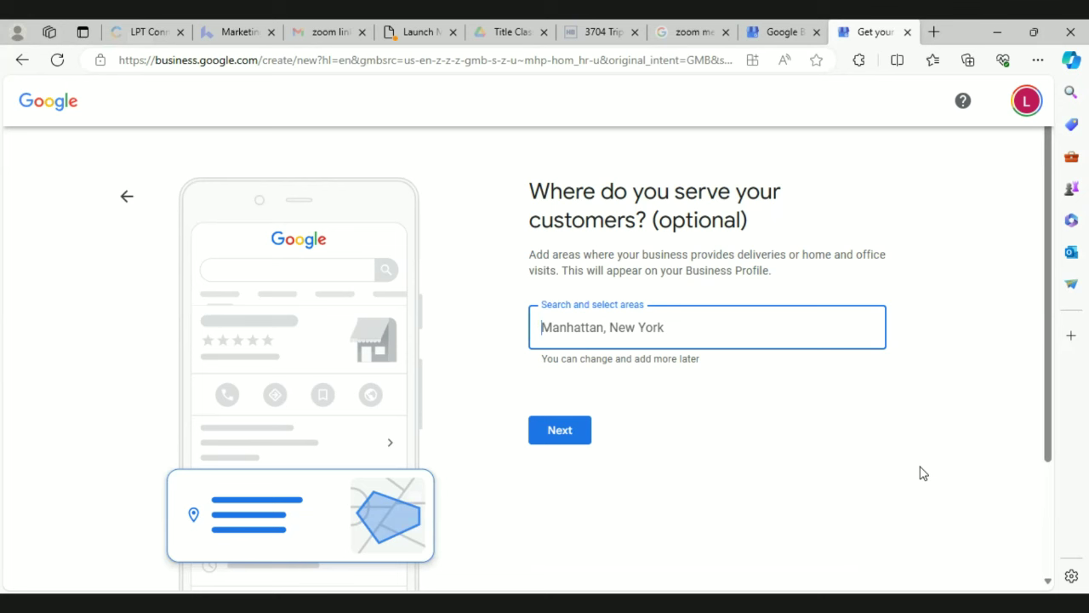
{"action": "type", "text": "San"}
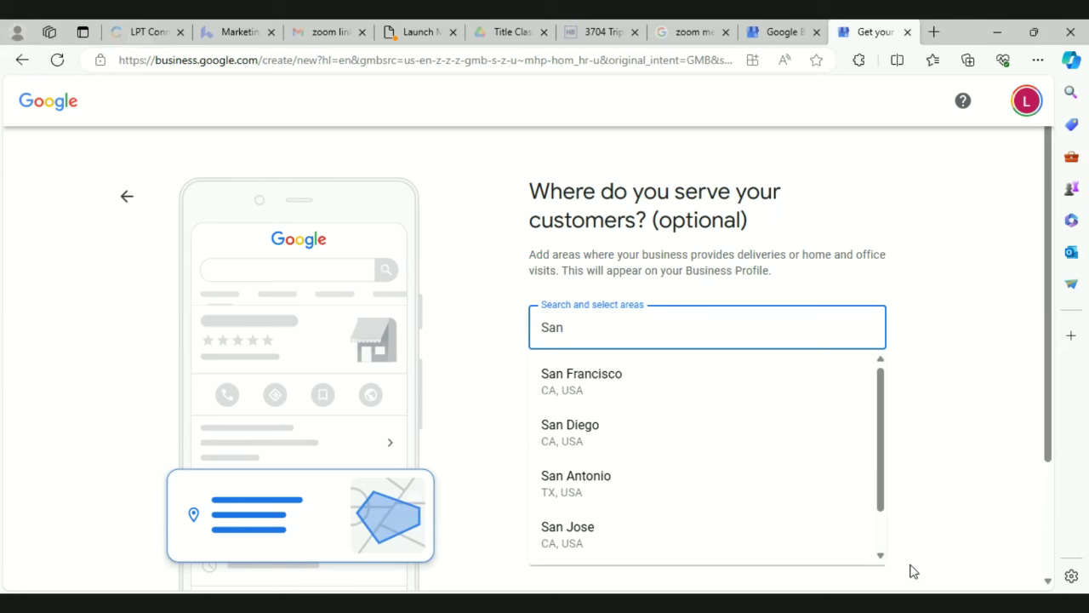
{"action": "left_click", "coordinate": [646, 493]}
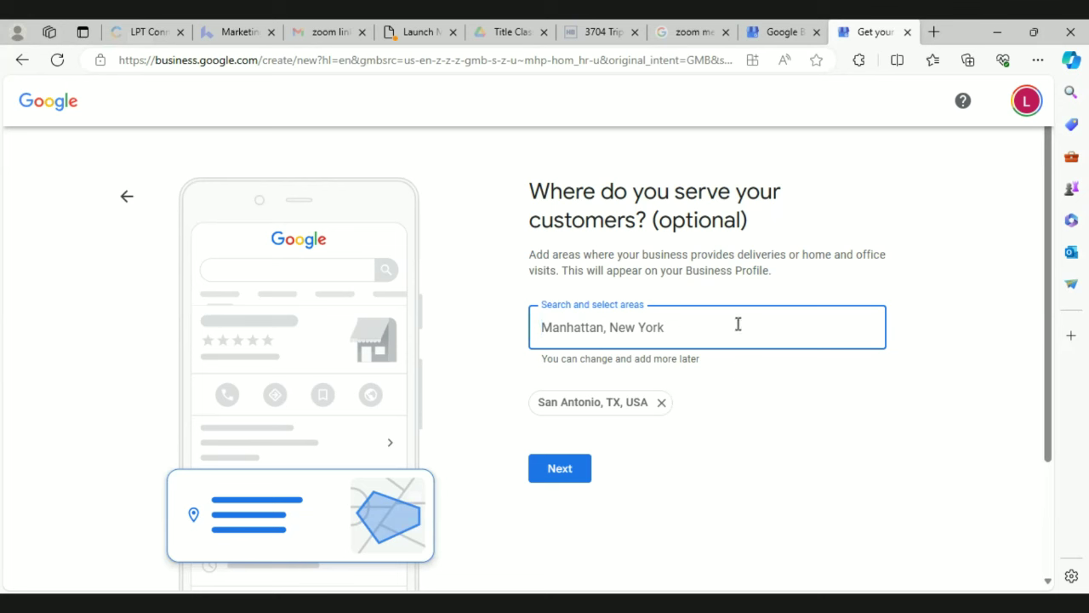
{"action": "type", "text": "Alamo"}
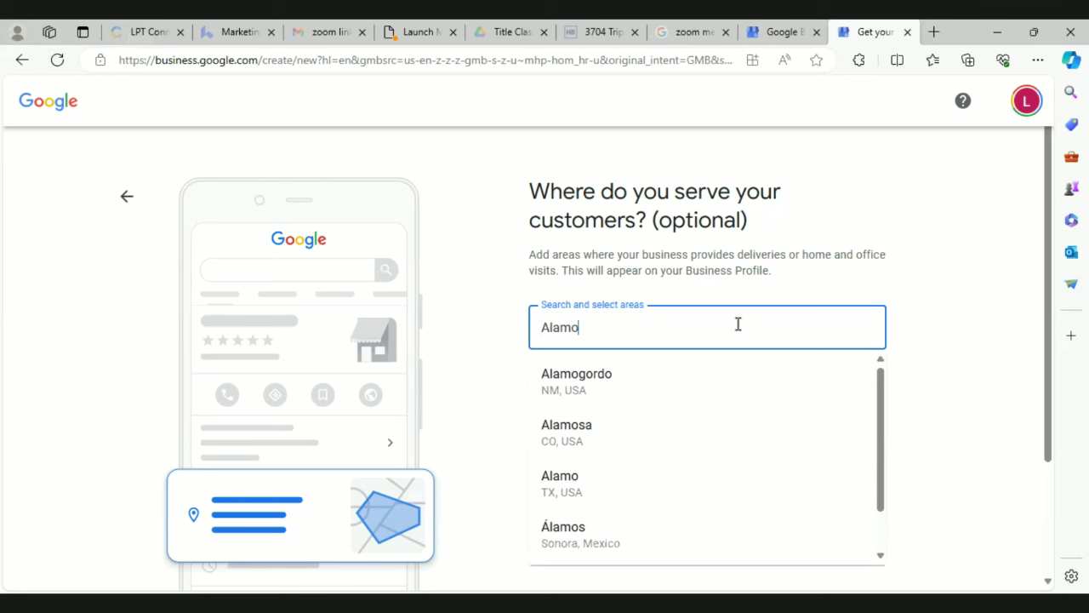
{"action": "type", "text": " R"}
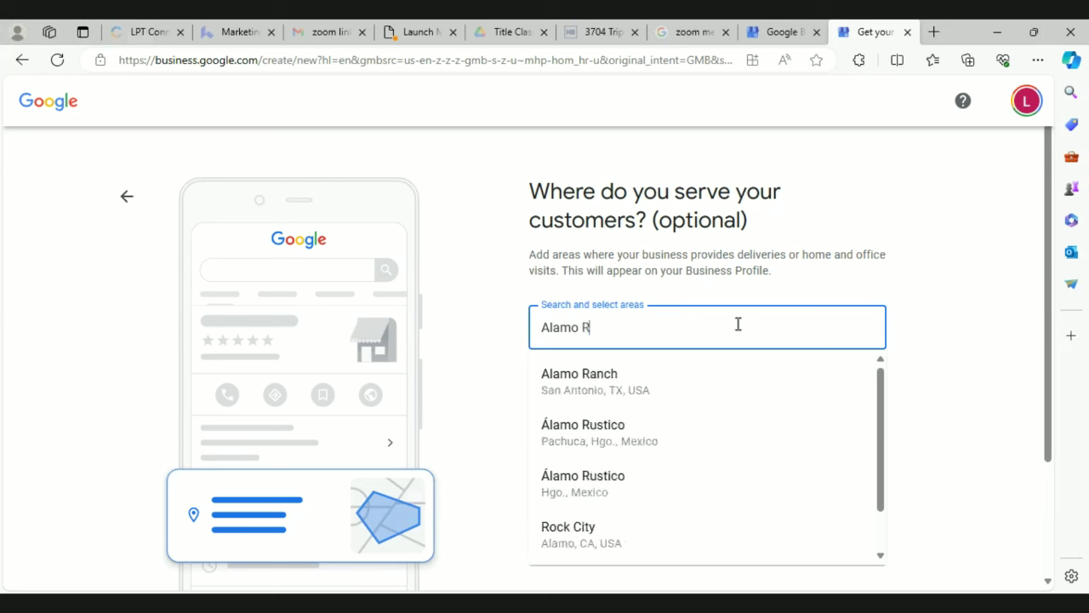
{"action": "left_click", "coordinate": [578, 381]}
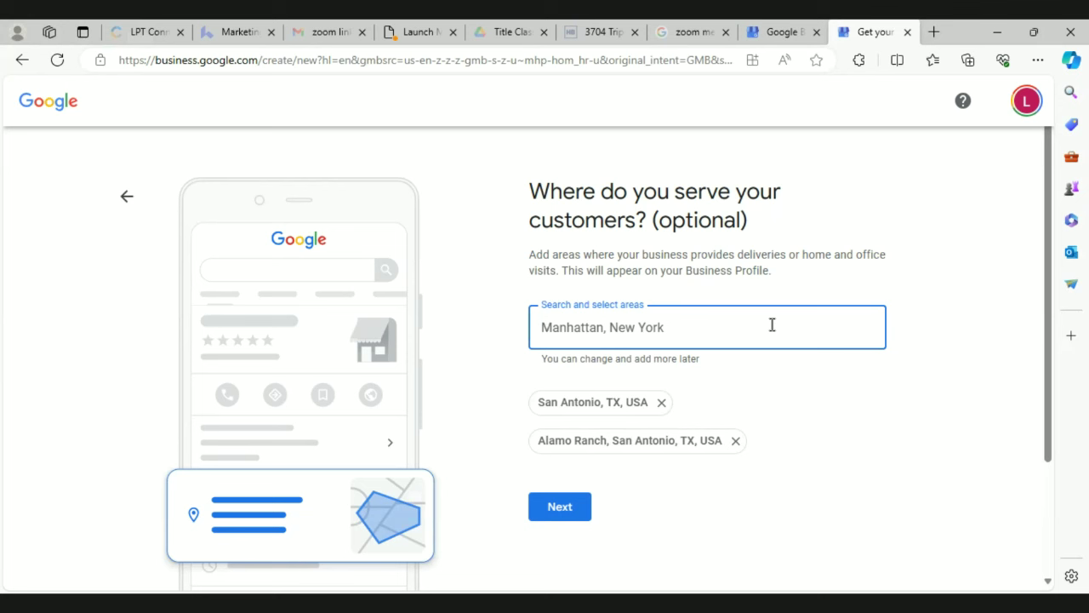
{"action": "type", "text": "Helot"}
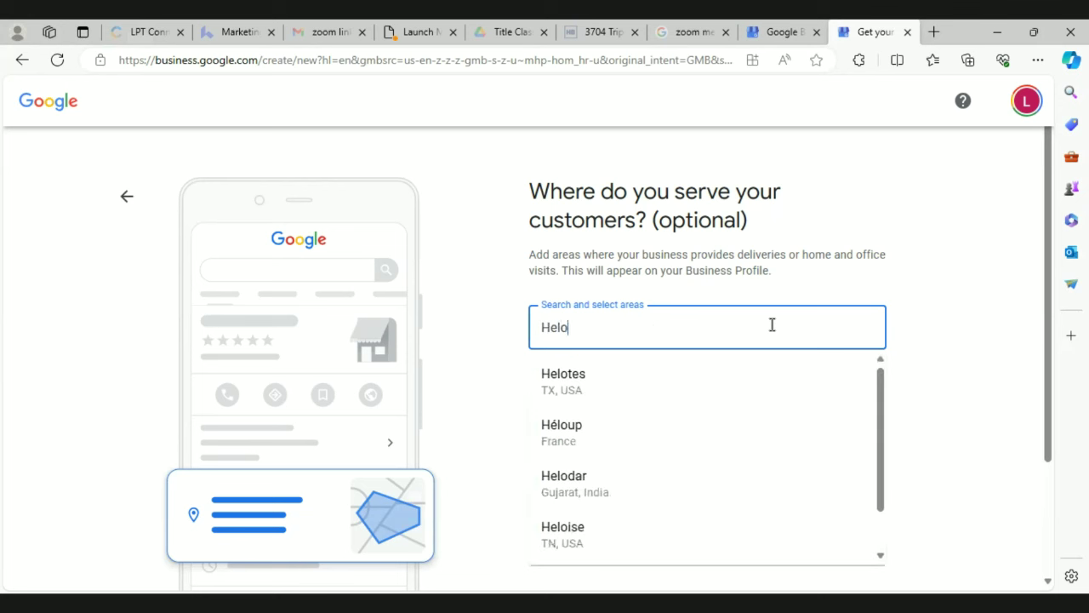
{"action": "left_click", "coordinate": [673, 398]}
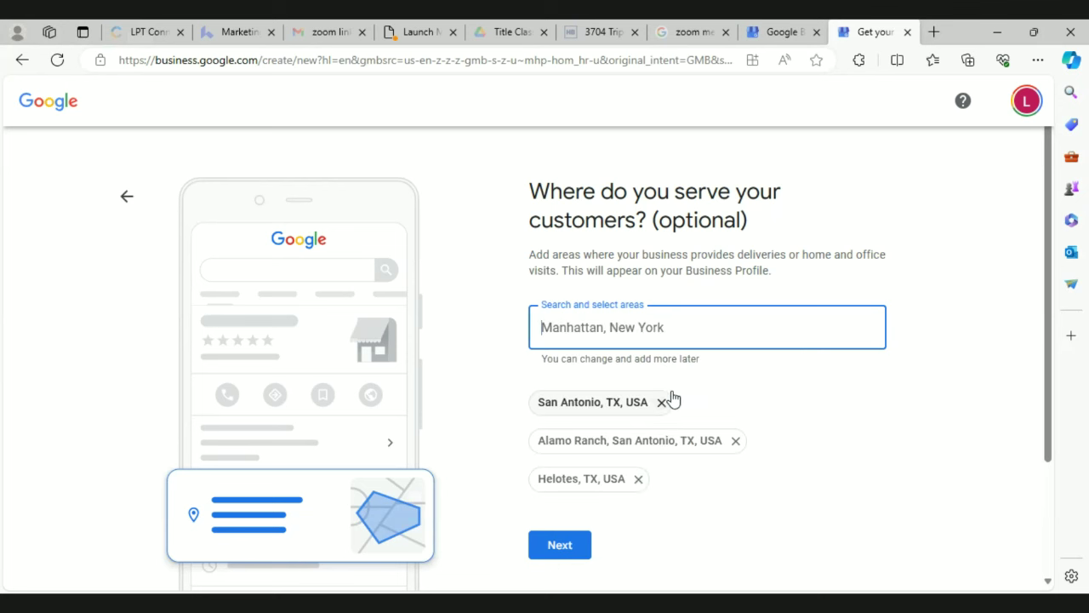
Add New Braunfels, Cibolo and Canyon Lake, TX as further service areas.
{"action": "type", "text": "New Br"}
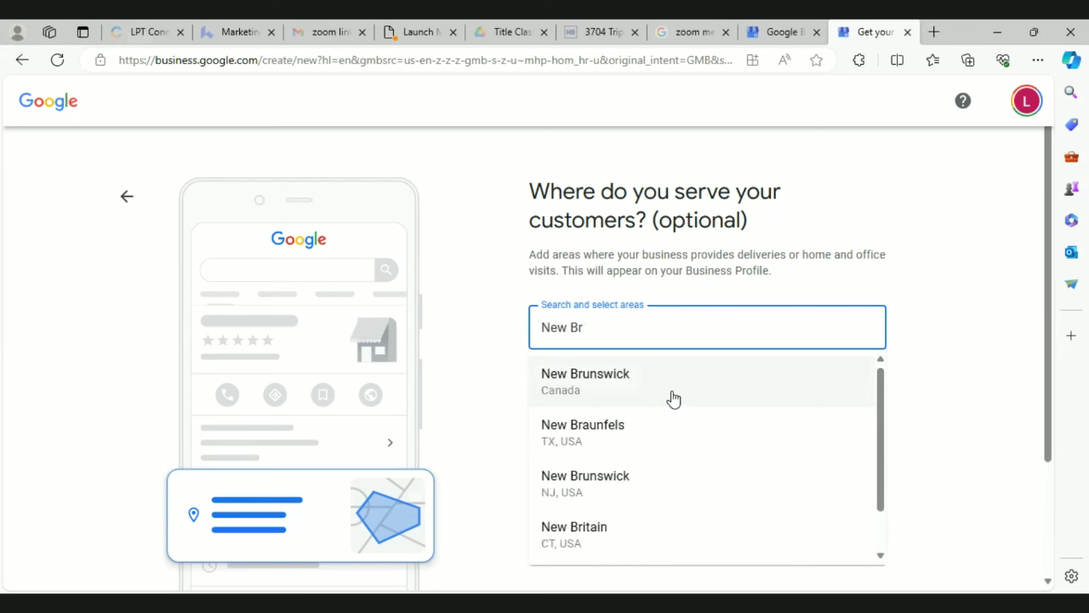
{"action": "left_click", "coordinate": [684, 441]}
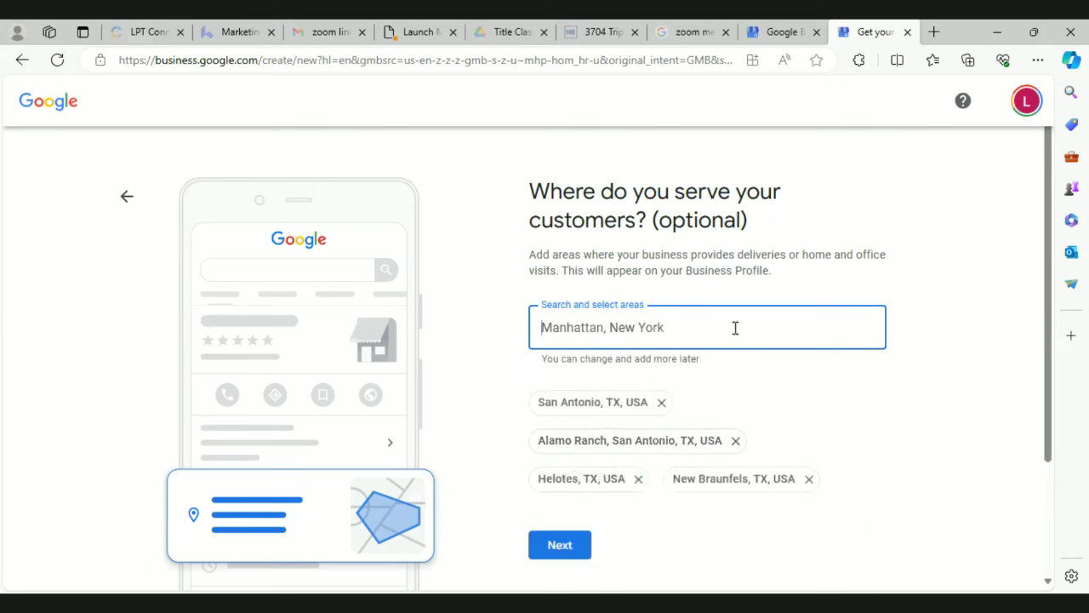
{"action": "type", "text": "Cib"}
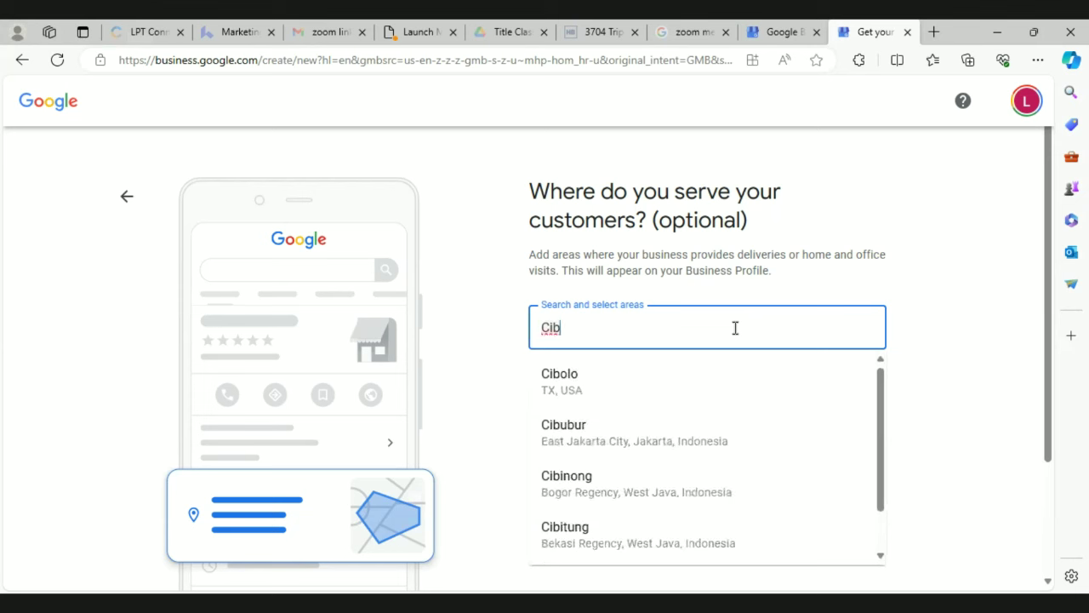
{"action": "left_click", "coordinate": [700, 392]}
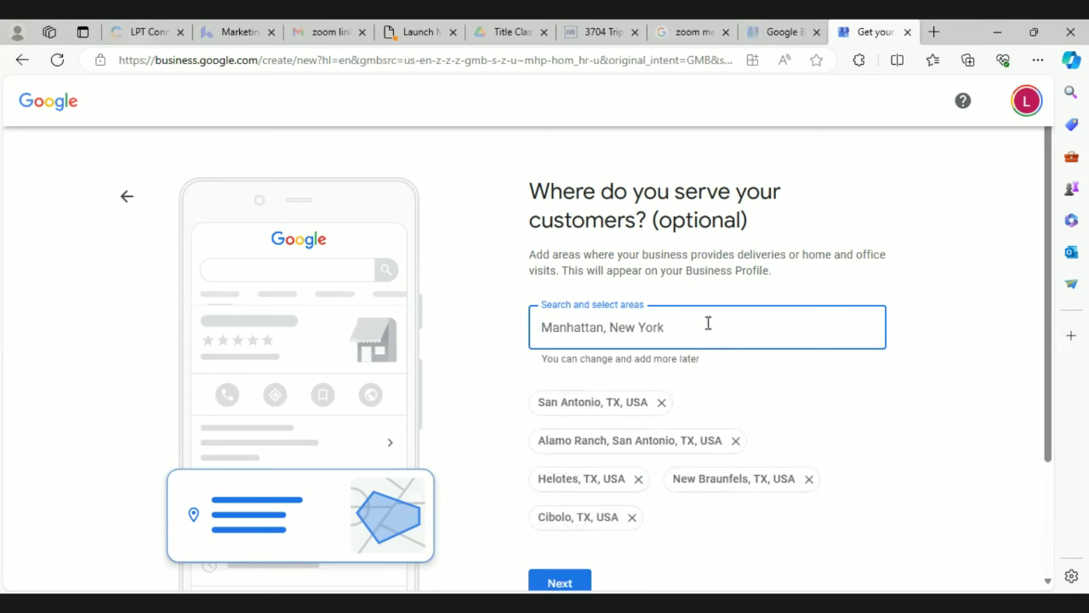
{"action": "type", "text": "Cany"}
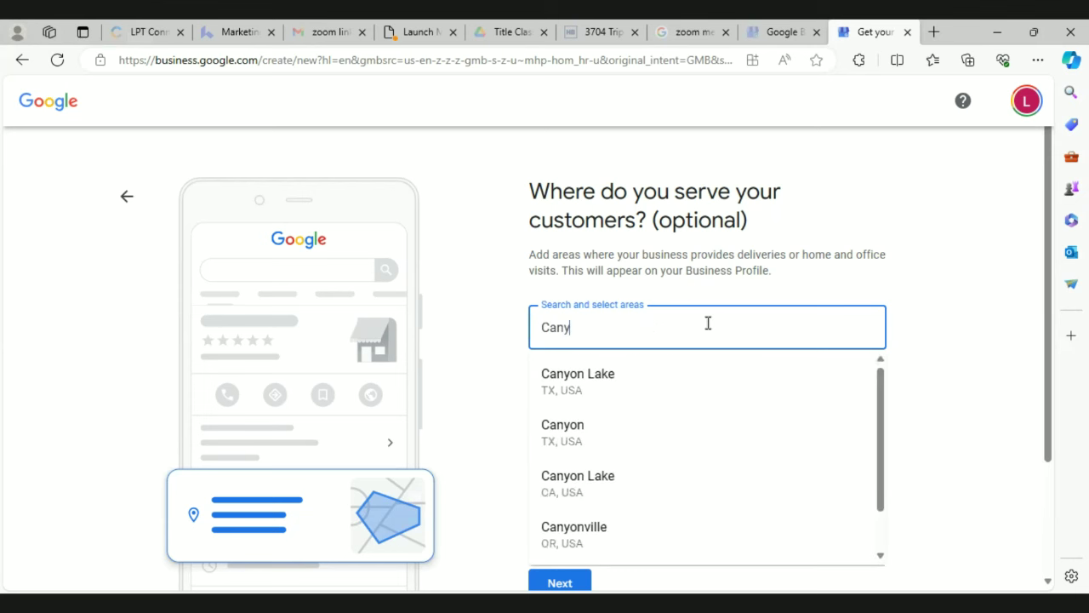
{"action": "left_click", "coordinate": [661, 391]}
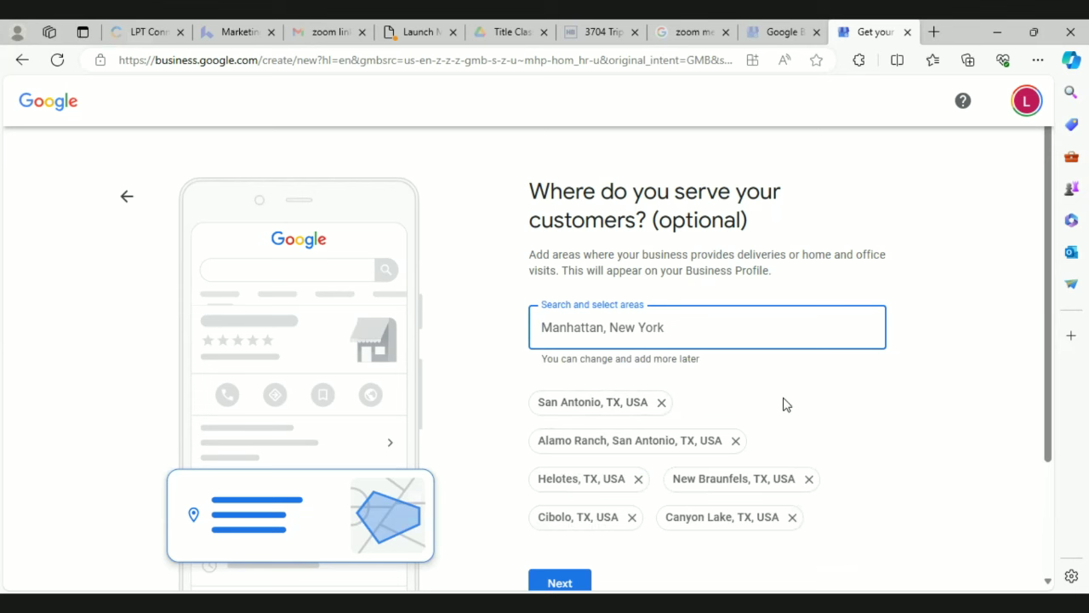
{"action": "scroll", "coordinate": [832, 413], "scroll_direction": "down", "scroll_amount": 1}
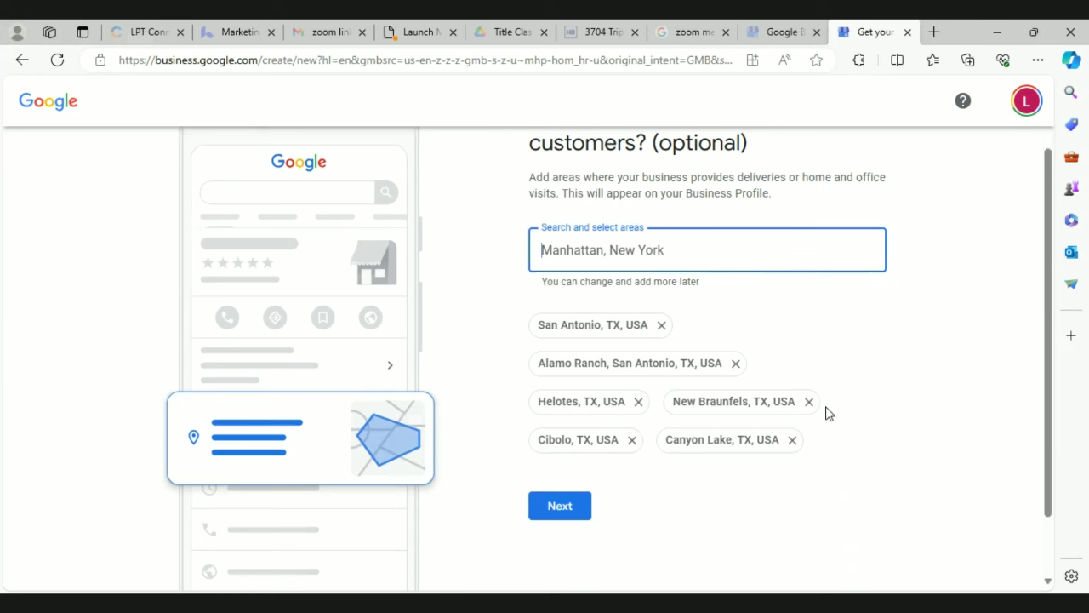
Save the service areas, then submit the saved business phone number and the realtor's website URL.
{"action": "left_click", "coordinate": [560, 506]}
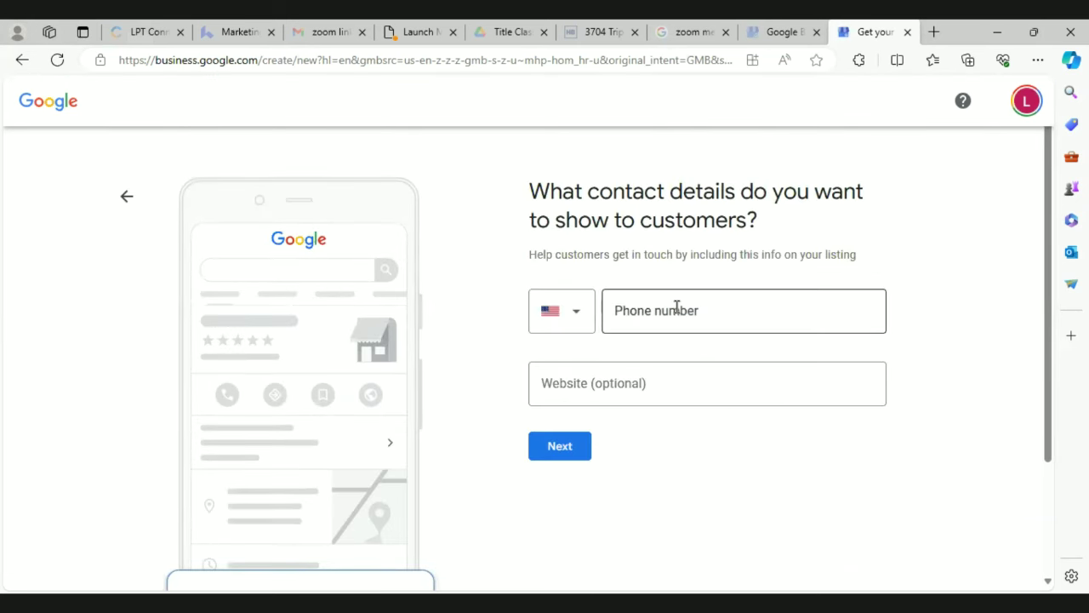
{"action": "left_click", "coordinate": [676, 308]}
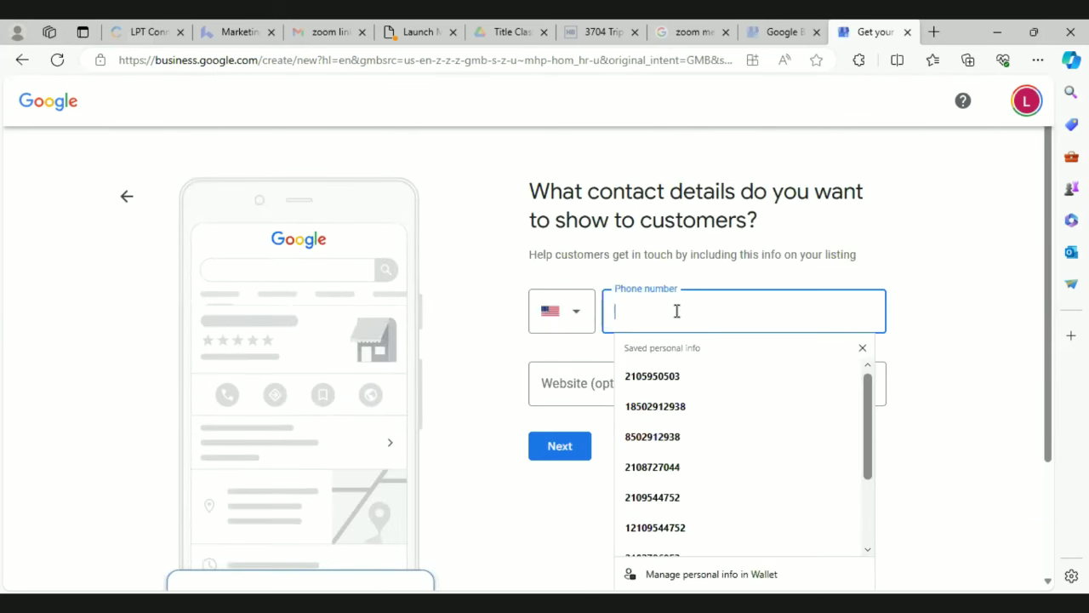
{"action": "left_click", "coordinate": [674, 374]}
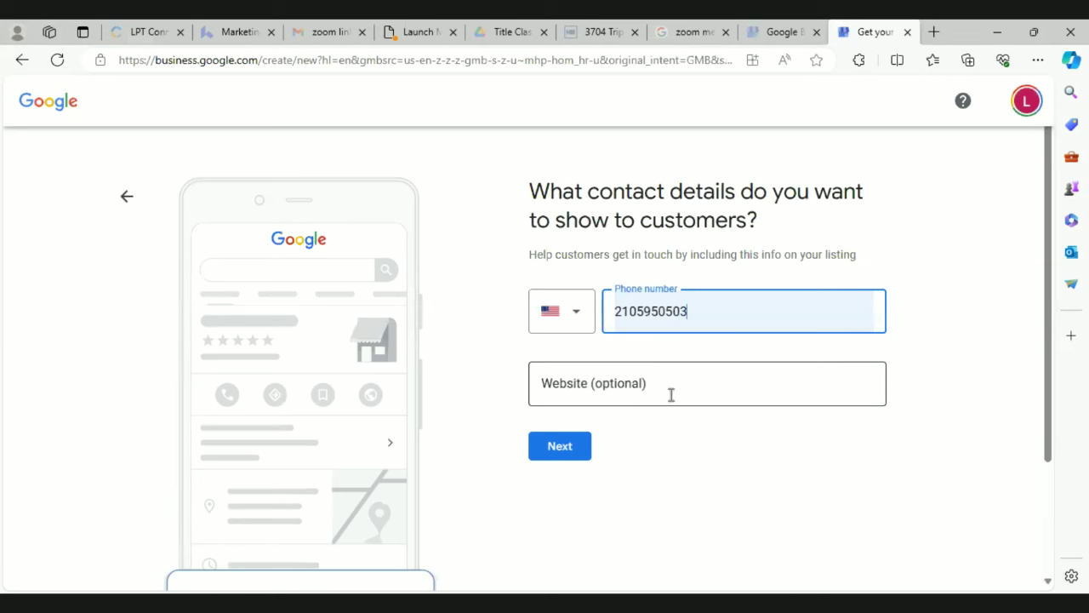
{"action": "left_click", "coordinate": [670, 395]}
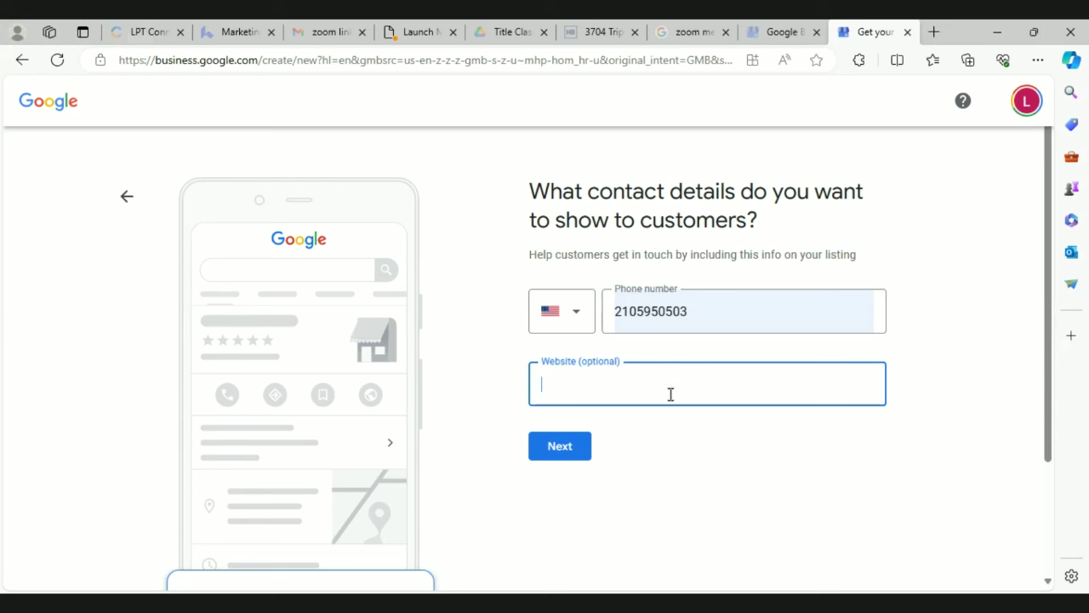
{"action": "type", "text": "latashabrealt"}
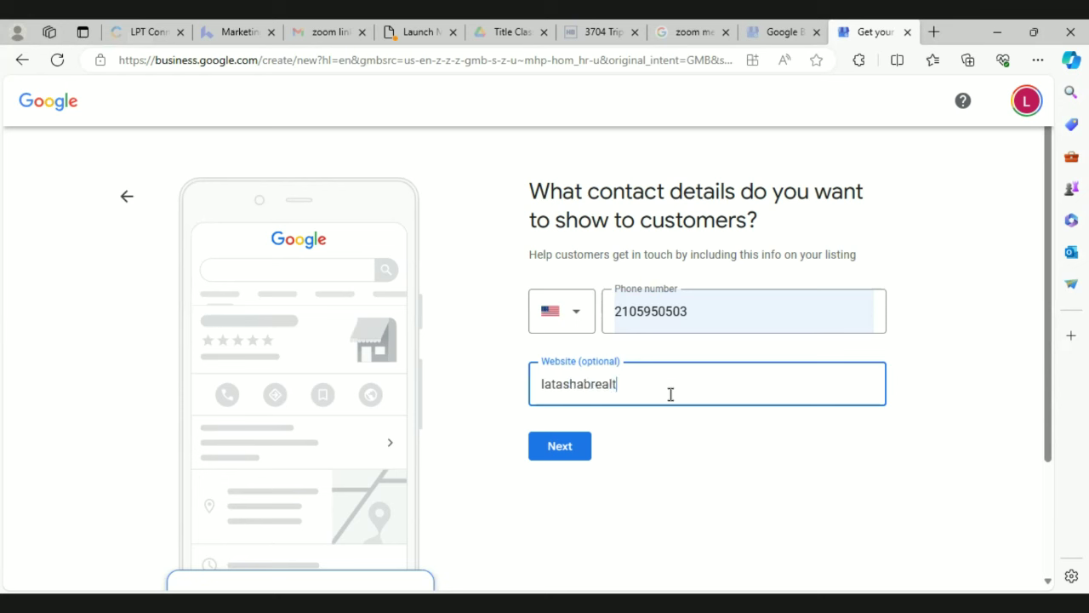
{"action": "type", "text": "or.com"}
{"action": "left_click", "coordinate": [566, 447]}
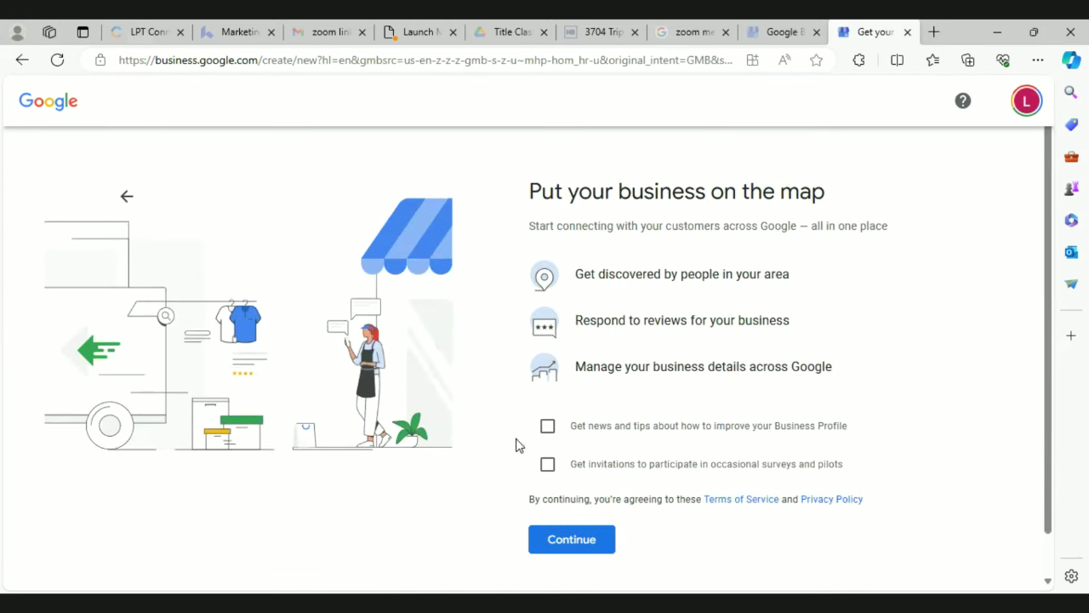
Opt in to news and tips plus survey and pilot invitations, then agree and continue.
{"action": "left_click", "coordinate": [547, 427]}
{"action": "left_click", "coordinate": [547, 464]}
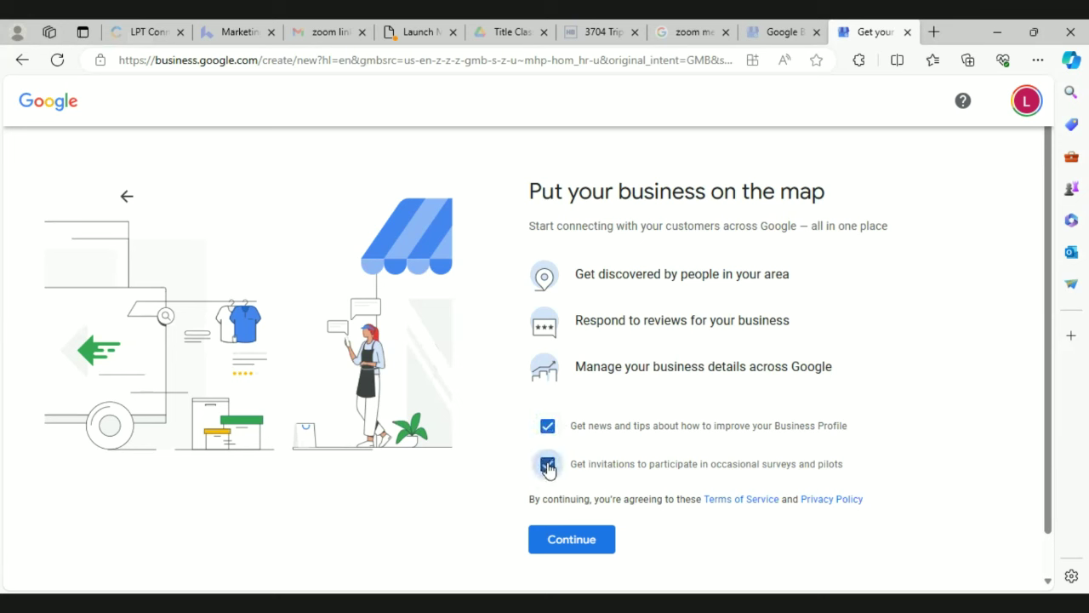
{"action": "left_click", "coordinate": [568, 541]}
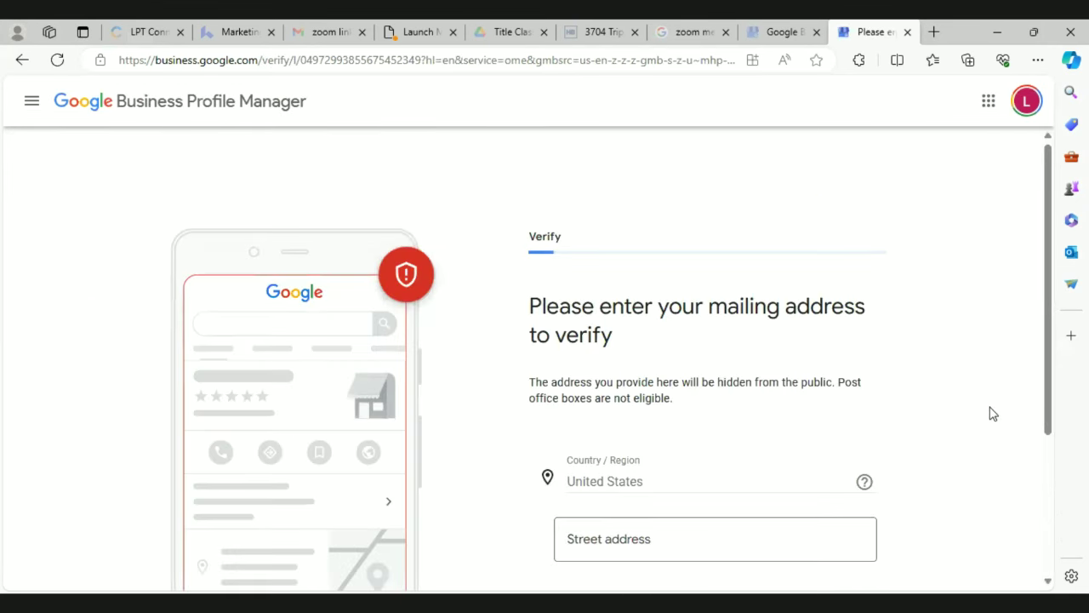
Scroll through the mailing address form to reach the verification options.
{"action": "scroll", "coordinate": [992, 413], "scroll_direction": "down", "scroll_amount": 1}
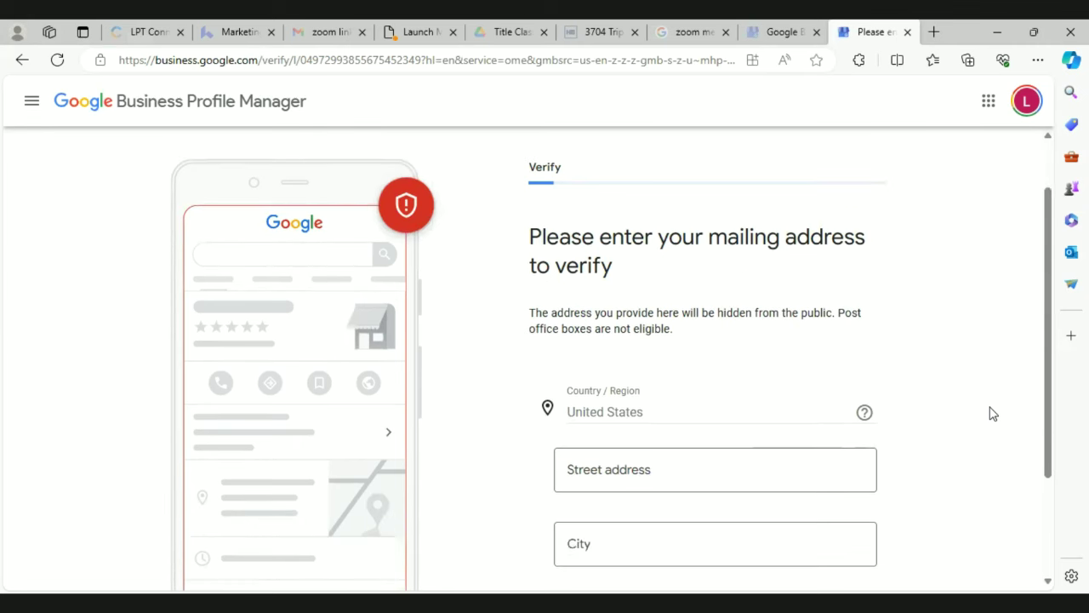
{"action": "scroll", "coordinate": [992, 413], "scroll_direction": "down", "scroll_amount": 1}
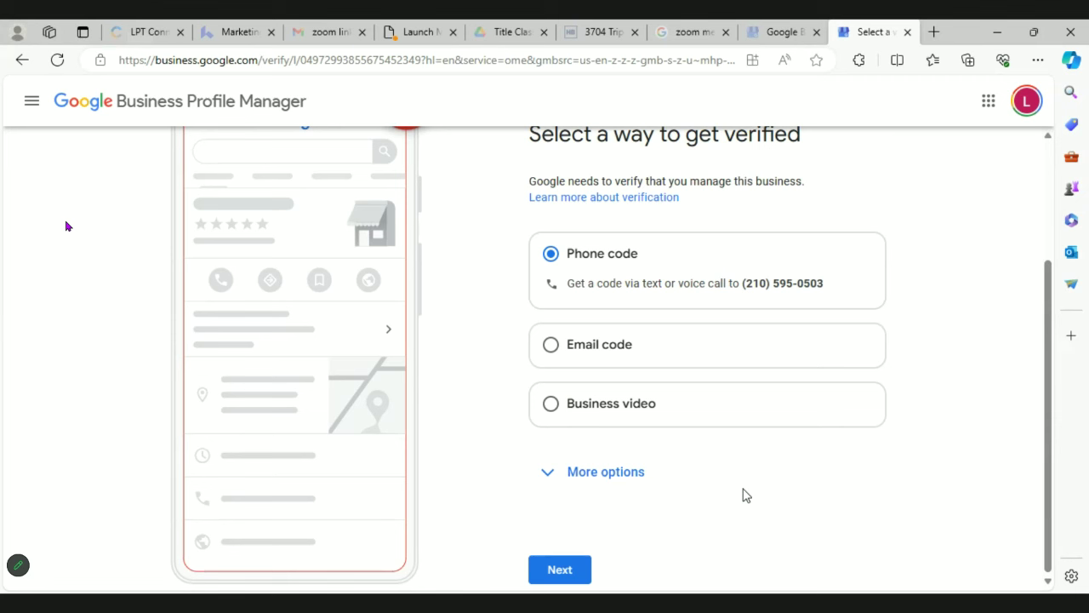
Choose phone-code verification and have the code sent by text message.
{"action": "left_click", "coordinate": [577, 570]}
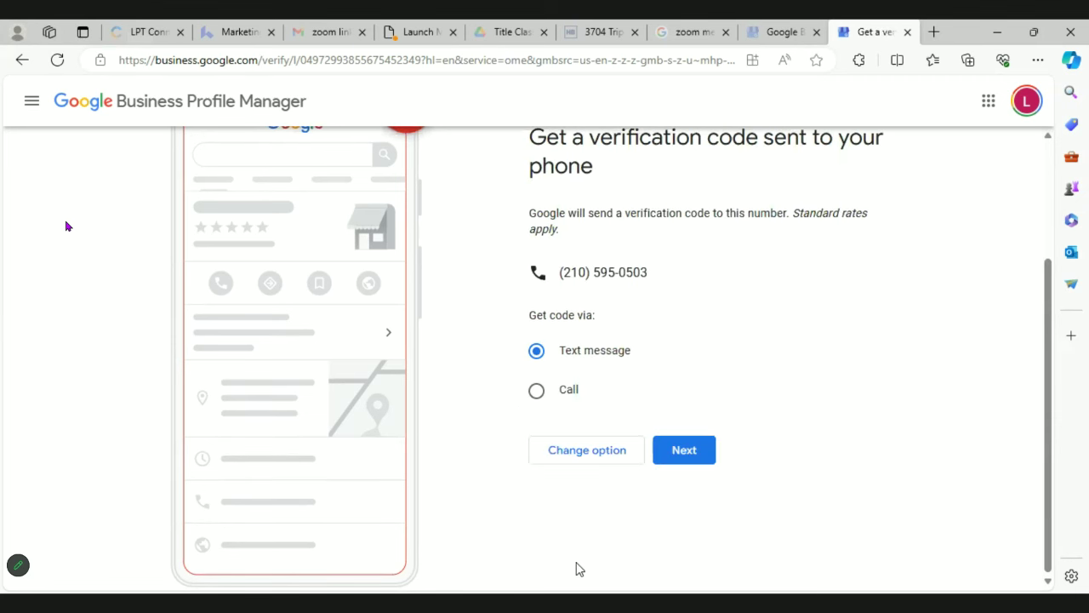
{"action": "left_click", "coordinate": [683, 451]}
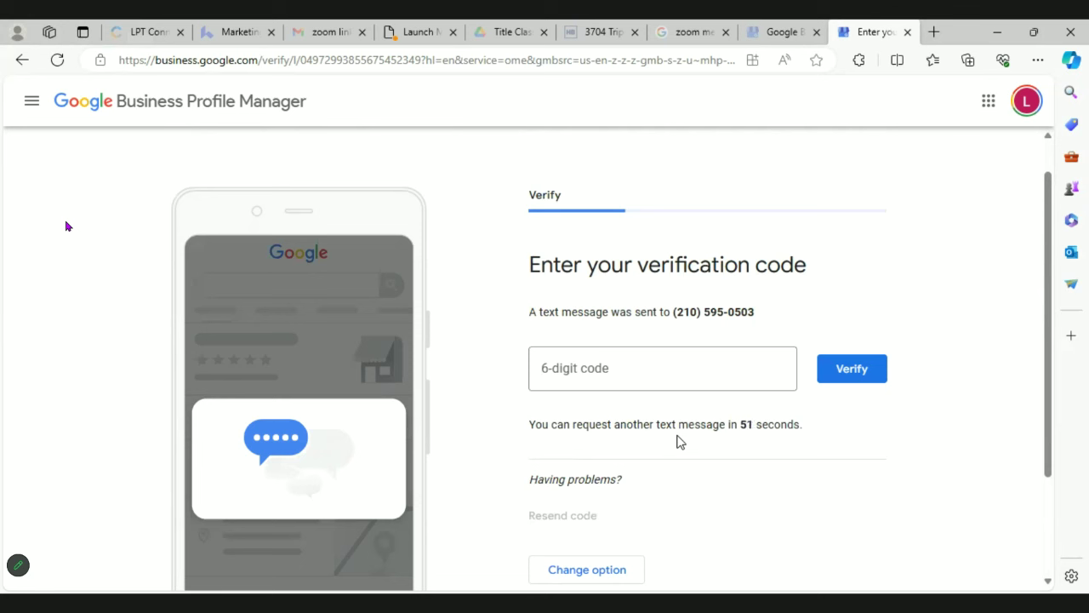
Enter the 6-digit texted verification code, submit it, and continue past the verified confirmation.
{"action": "left_click", "coordinate": [756, 372]}
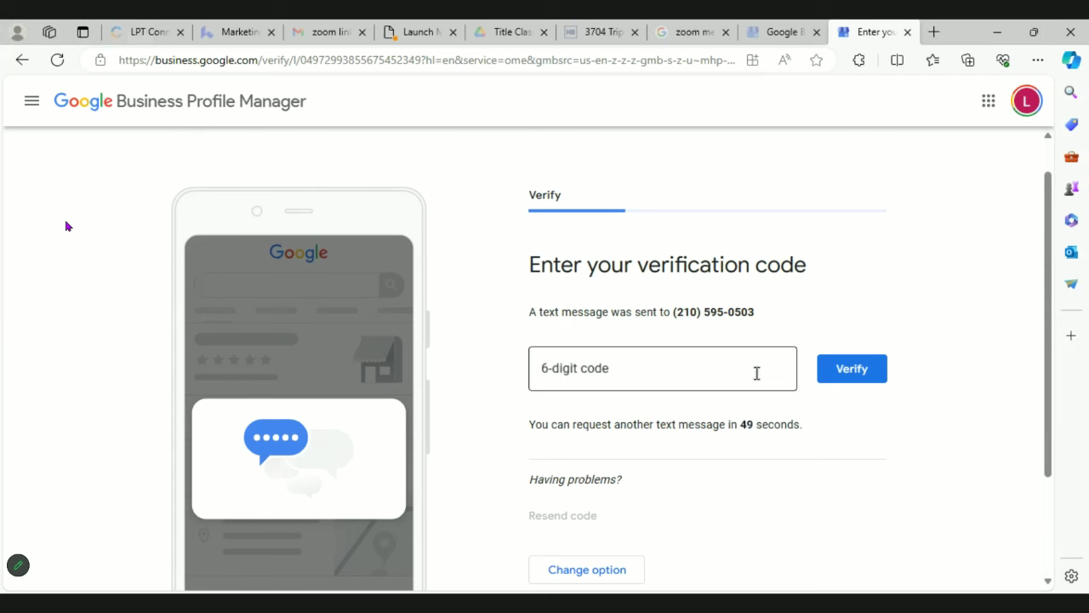
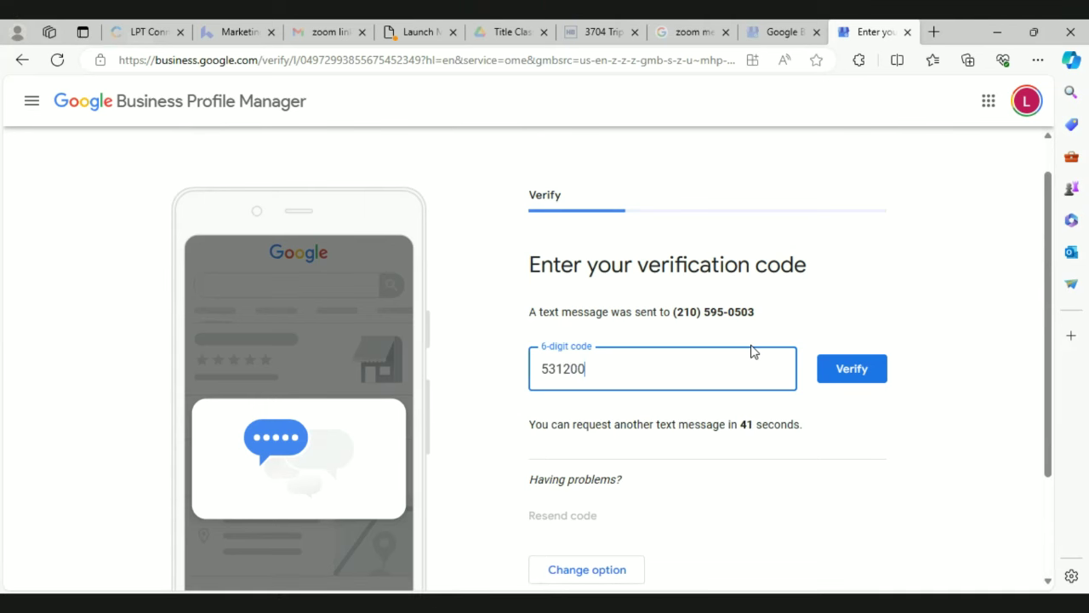
{"action": "left_click", "coordinate": [854, 367]}
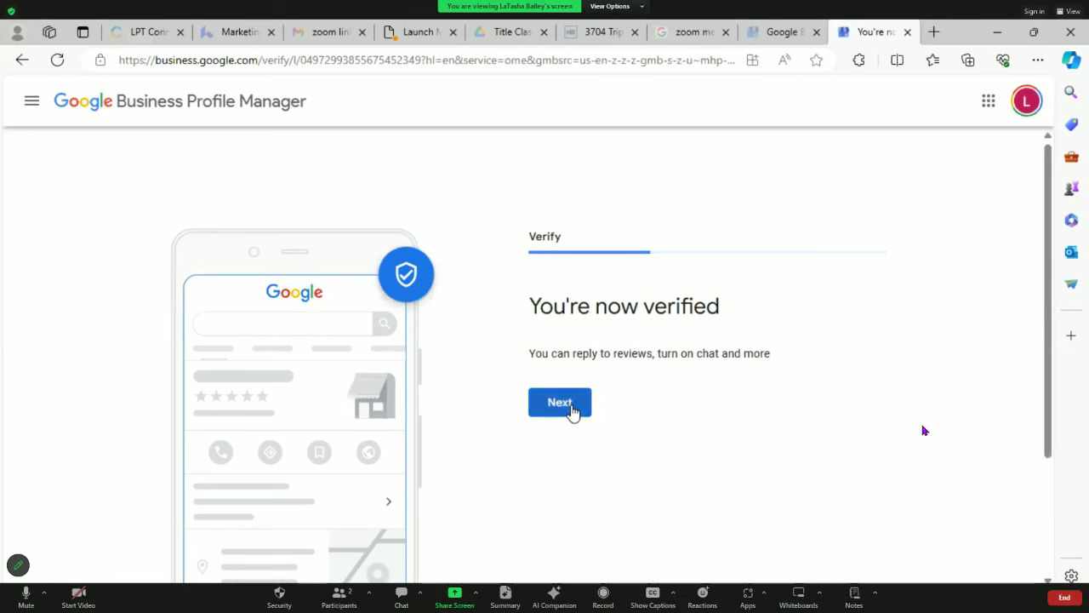
{"action": "left_click", "coordinate": [560, 403]}
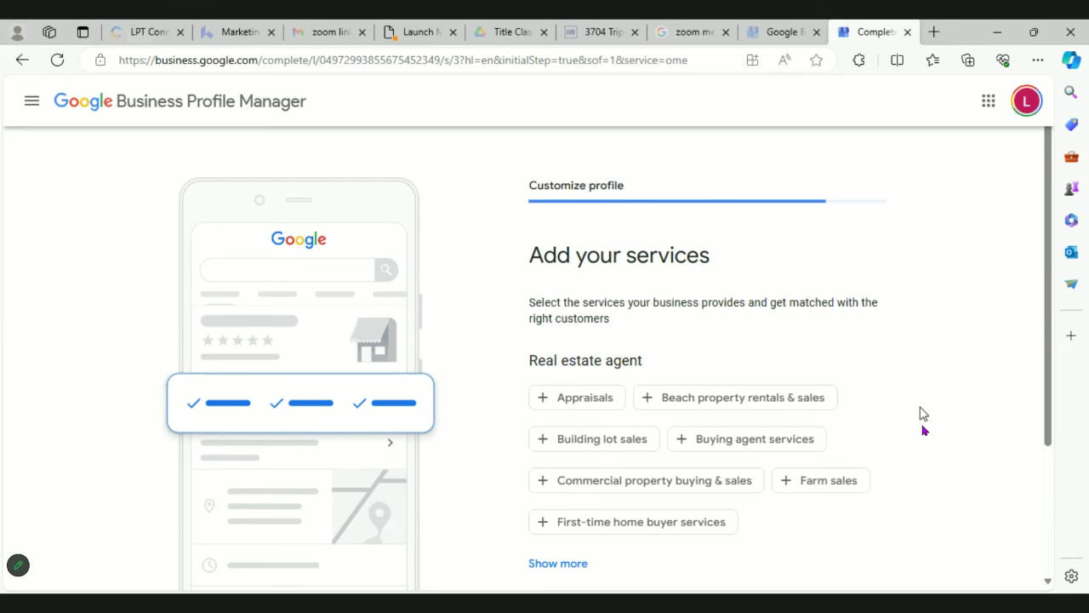
Select Beach property, Building lot, Buying agent, Commercial property, Farm sales and First-time home buyer services.
{"action": "scroll", "coordinate": [917, 412], "scroll_direction": "down", "scroll_amount": 1}
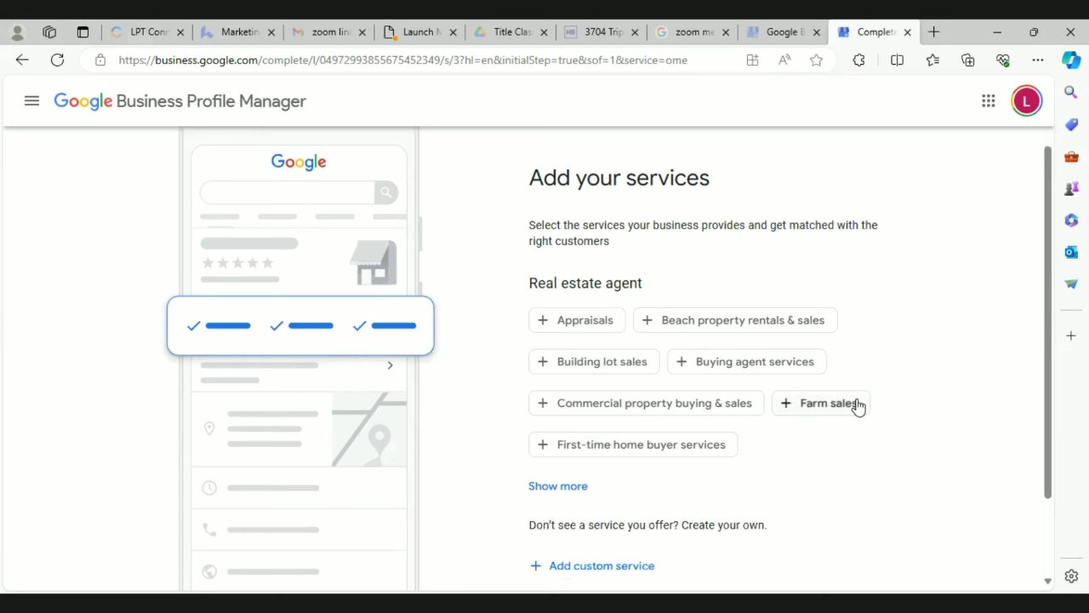
{"action": "left_click", "coordinate": [711, 327]}
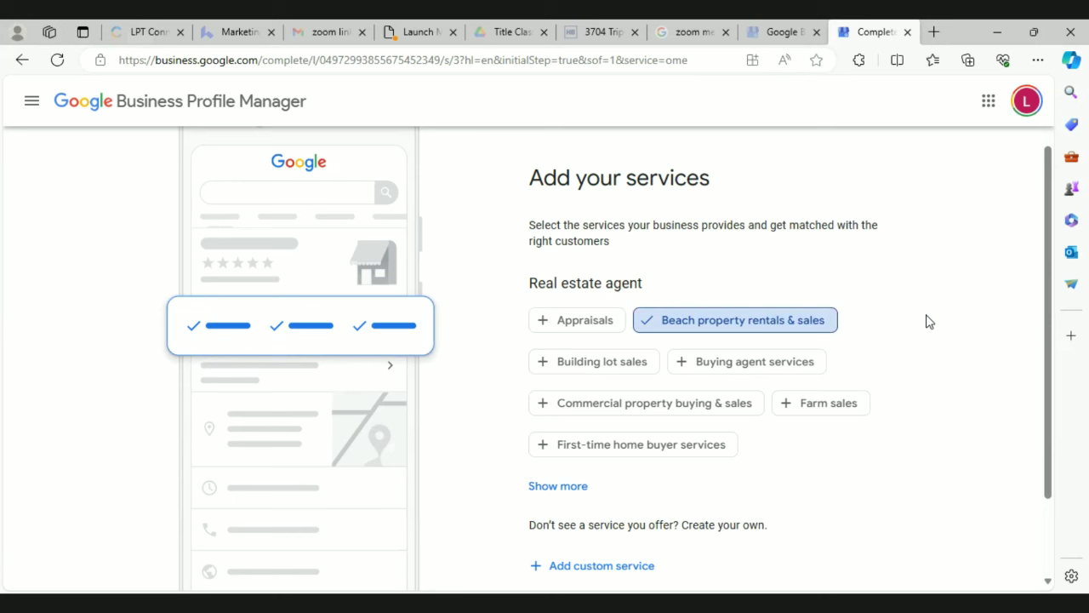
{"action": "left_click", "coordinate": [608, 368]}
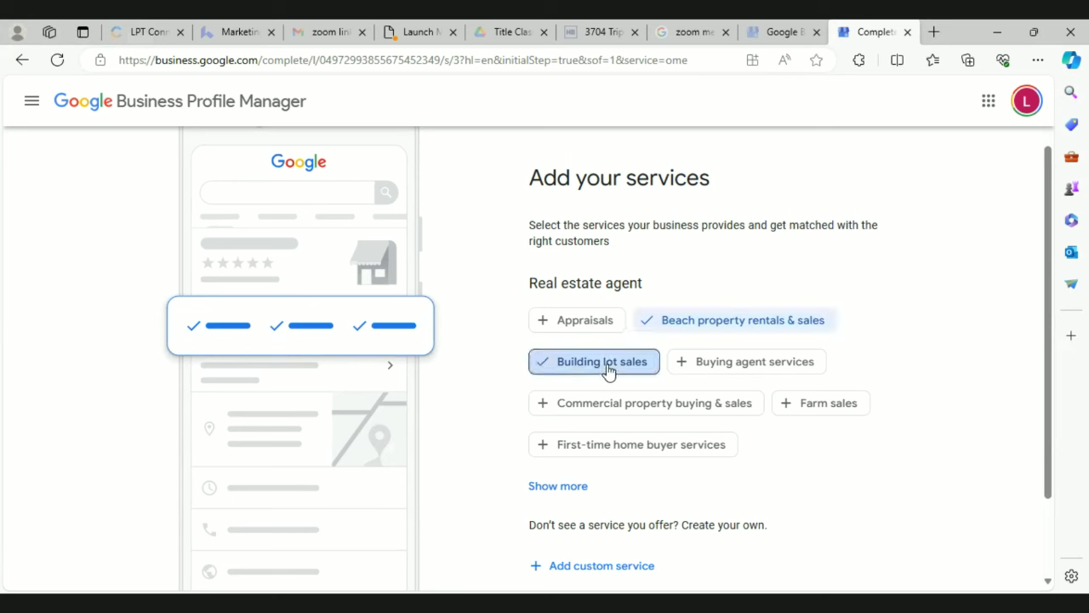
{"action": "left_click", "coordinate": [730, 369]}
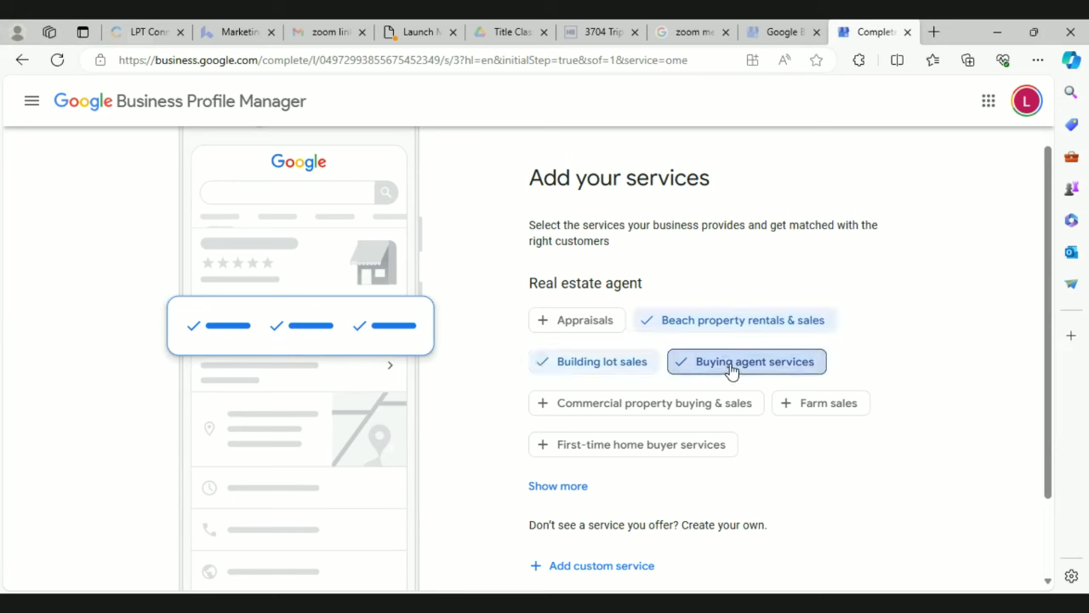
{"action": "left_click", "coordinate": [699, 407]}
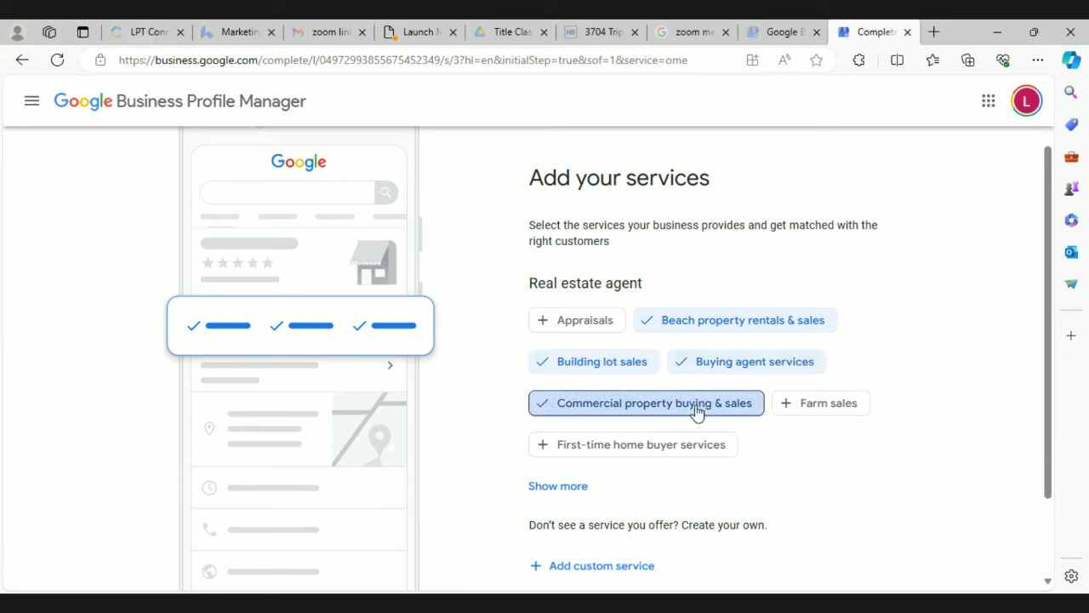
{"action": "left_click", "coordinate": [816, 410]}
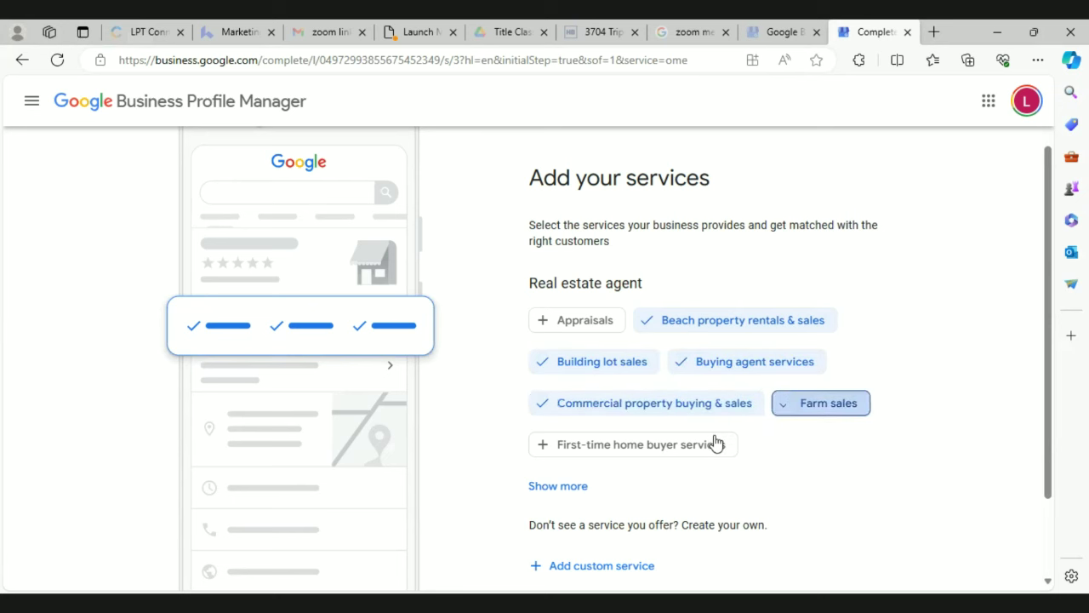
{"action": "left_click", "coordinate": [698, 453]}
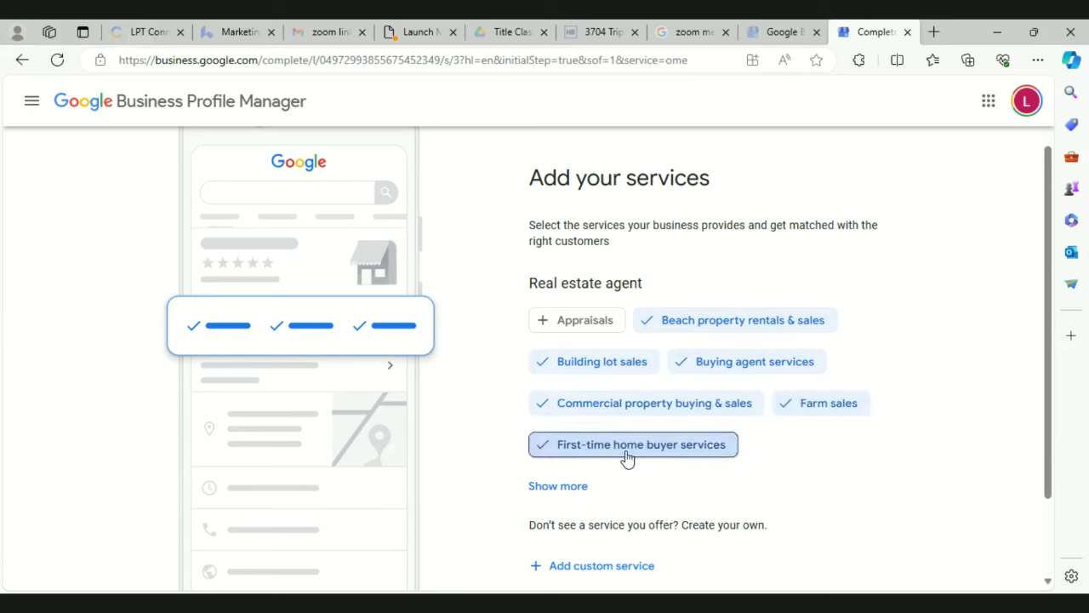
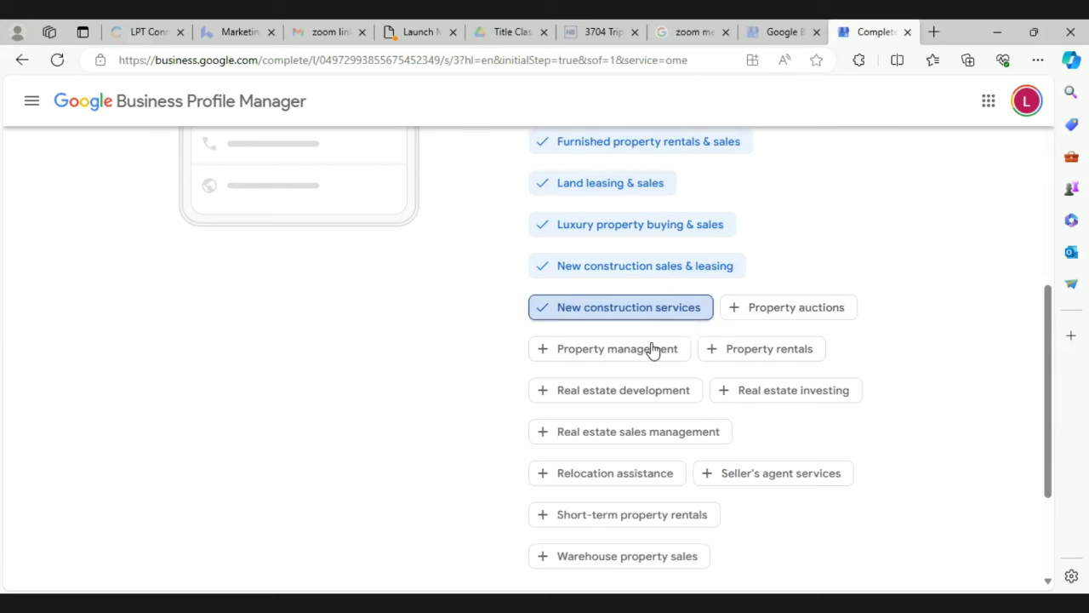
Select Property rentals, Real estate investing, Relocation assistance and Seller's agent services, and add a custom service field.
{"action": "left_click", "coordinate": [753, 354]}
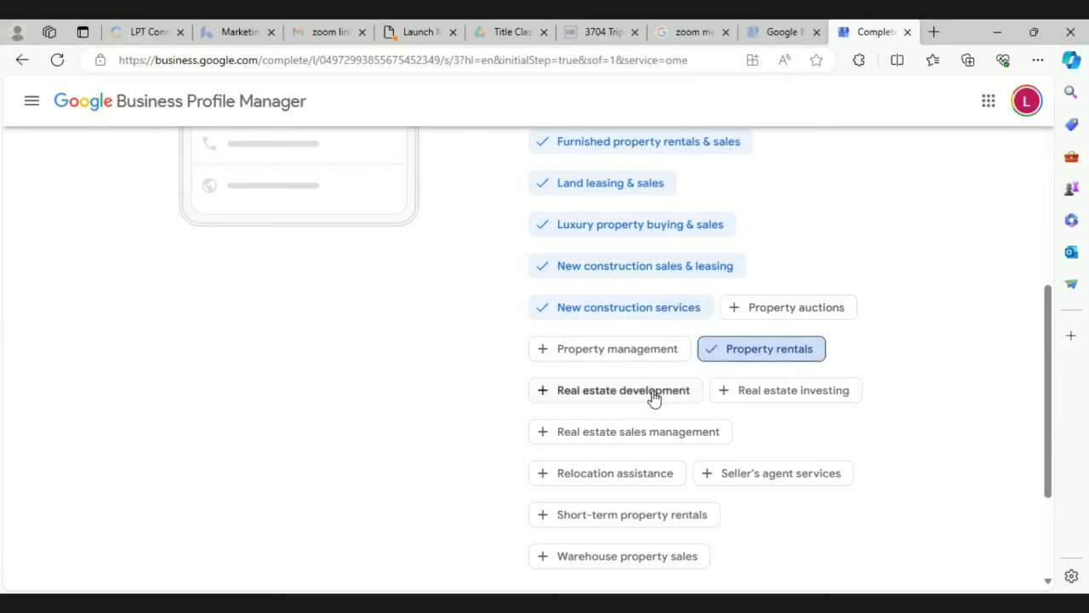
{"action": "left_click", "coordinate": [769, 397]}
{"action": "scroll", "coordinate": [765, 400], "scroll_direction": "down", "scroll_amount": 2}
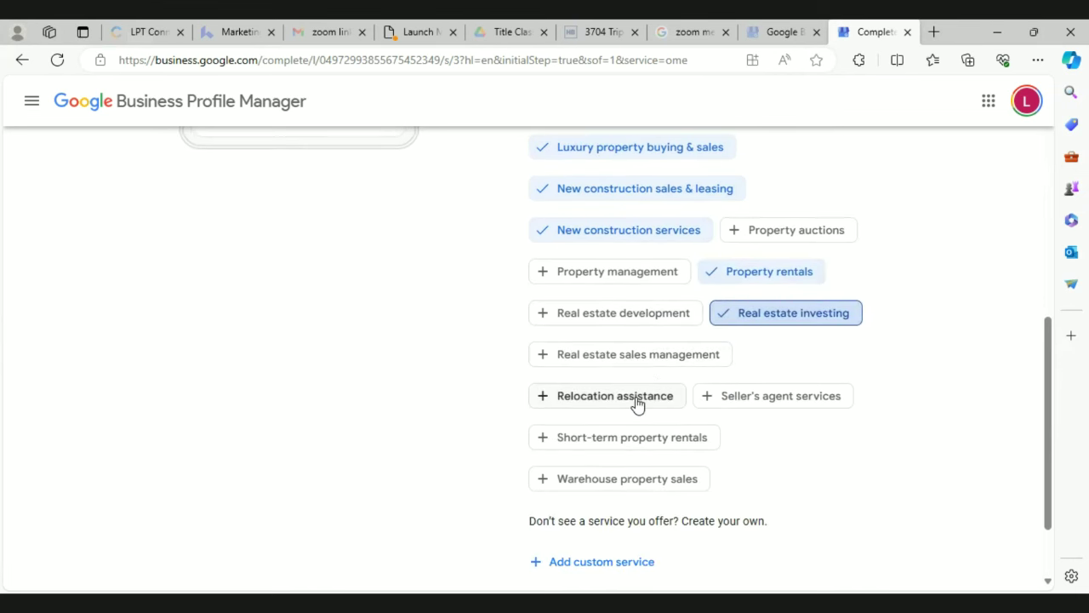
{"action": "left_click", "coordinate": [637, 398]}
{"action": "left_click", "coordinate": [734, 402]}
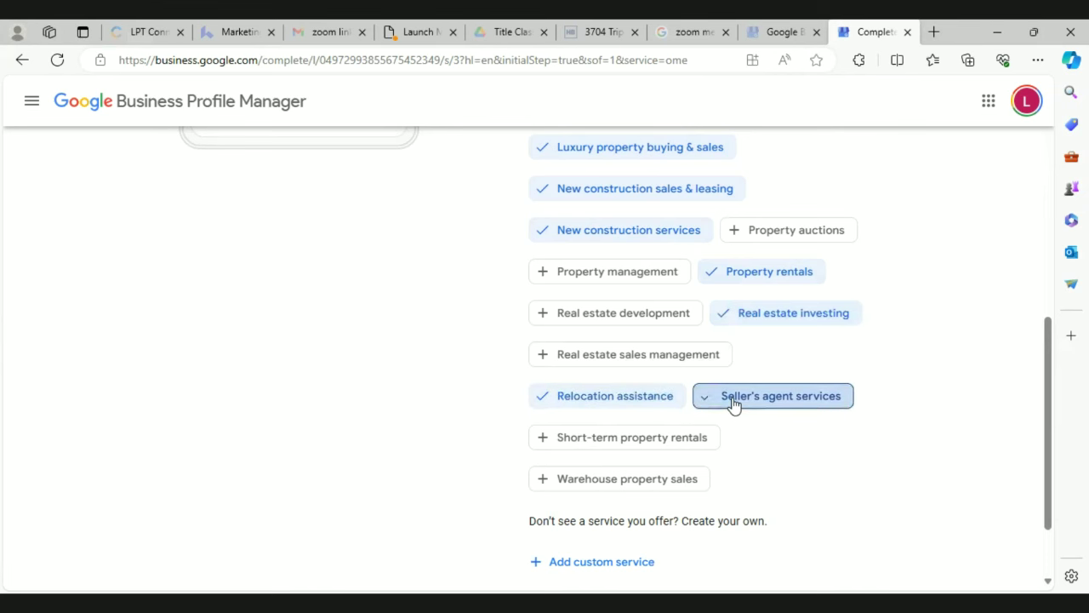
{"action": "scroll", "coordinate": [734, 401], "scroll_direction": "down", "scroll_amount": 2}
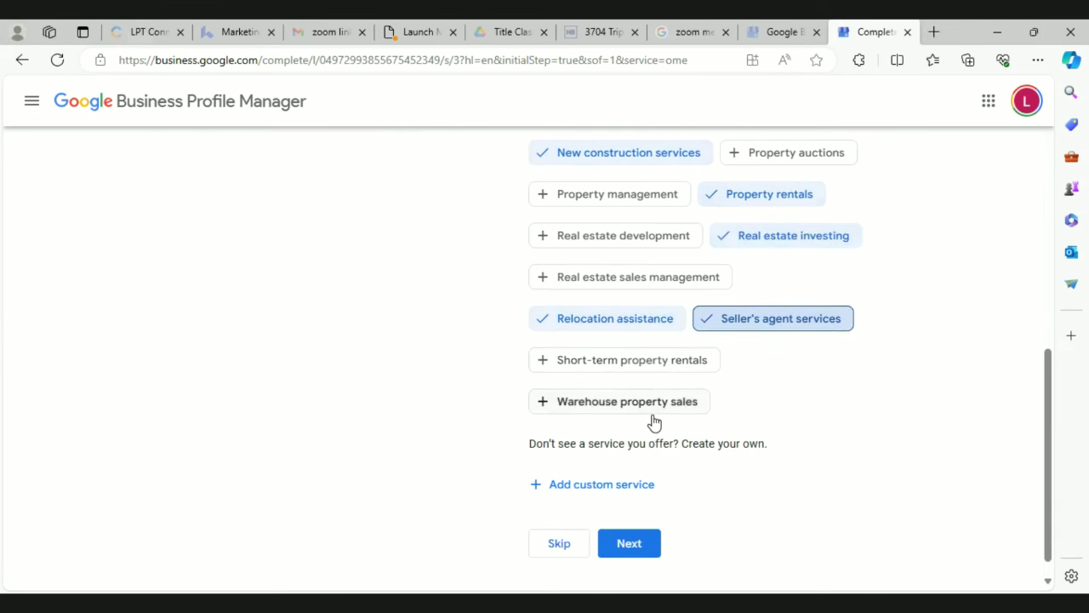
{"action": "scroll", "coordinate": [652, 420], "scroll_direction": "down", "scroll_amount": 1}
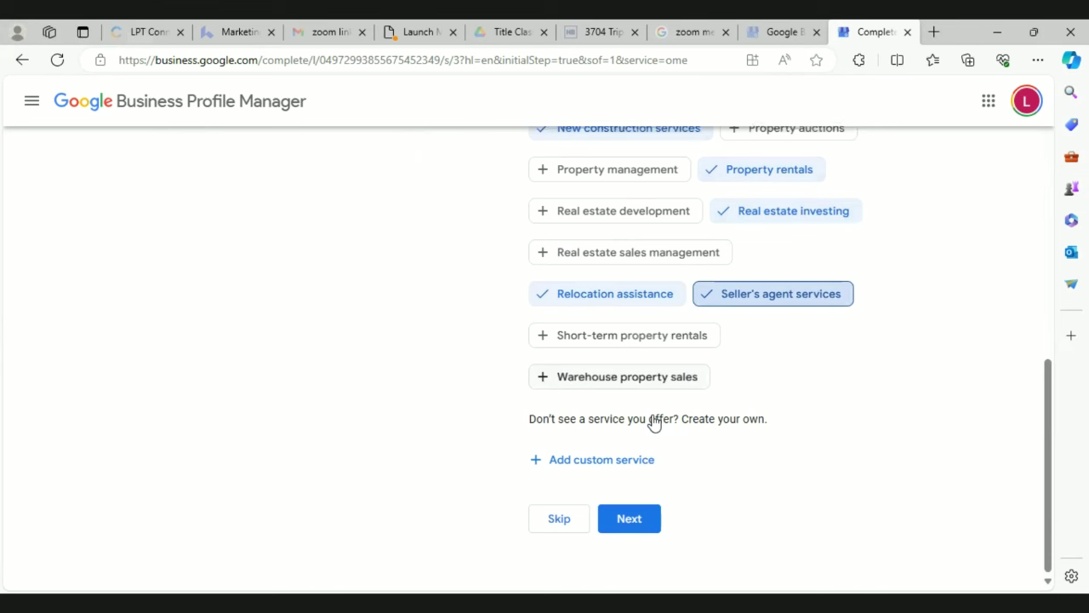
{"action": "left_click", "coordinate": [619, 460]}
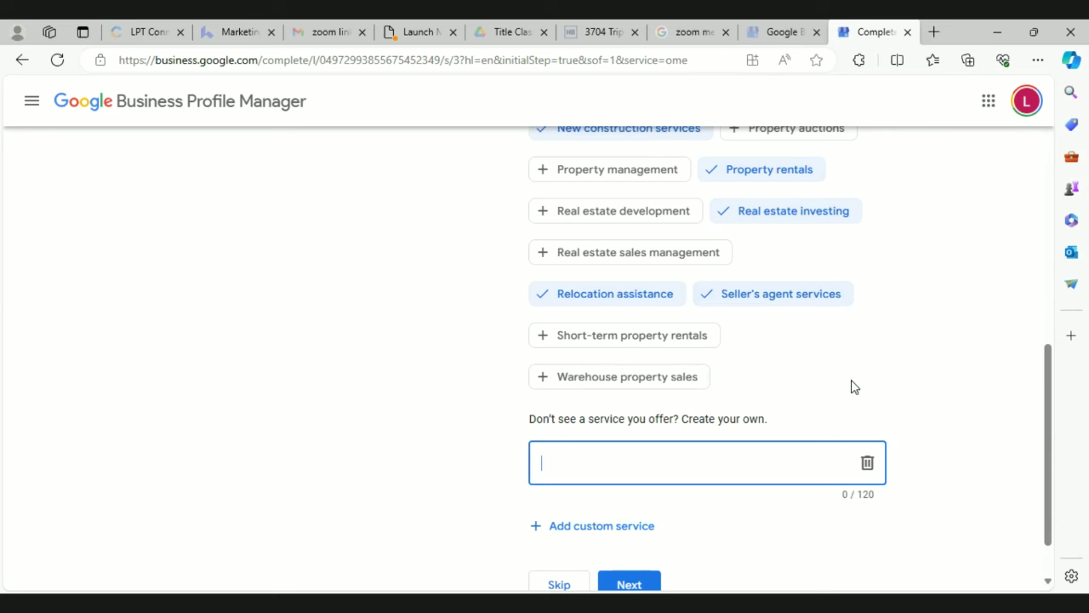
Enter the custom services 'VA Certified specialist' and 'Military Relocation Specialist'.
{"action": "type", "text": "Va"}
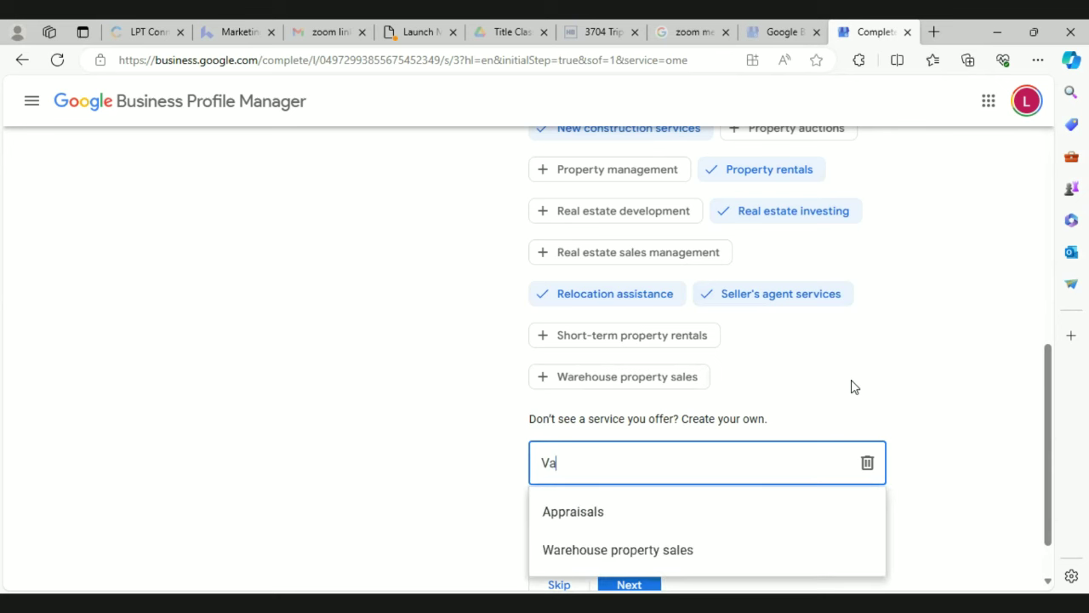
{"action": "key", "text": "BackSpace"}
{"action": "key", "text": "BackSpace"}
{"action": "type", "text": "A Cert"}
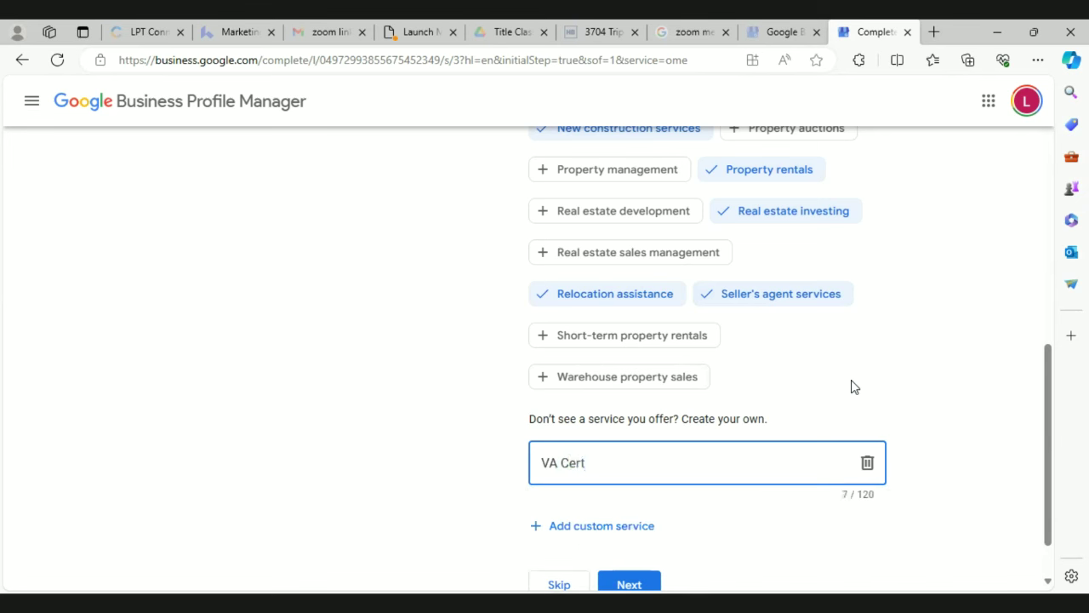
{"action": "type", "text": "ified speciali"}
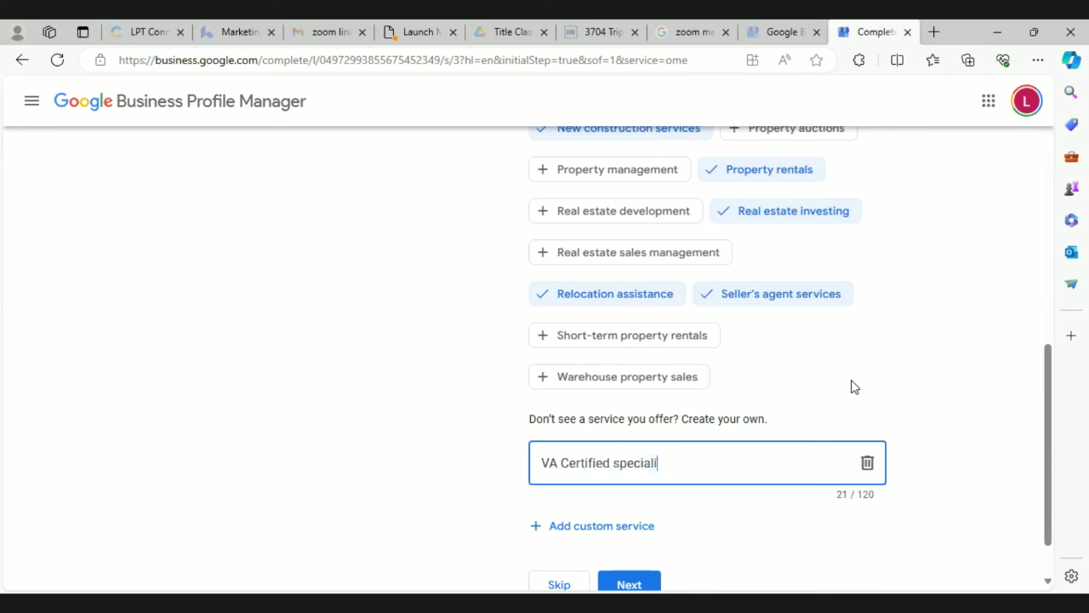
{"action": "type", "text": "sty"}
{"action": "scroll", "coordinate": [687, 519], "scroll_direction": "down", "scroll_amount": 1}
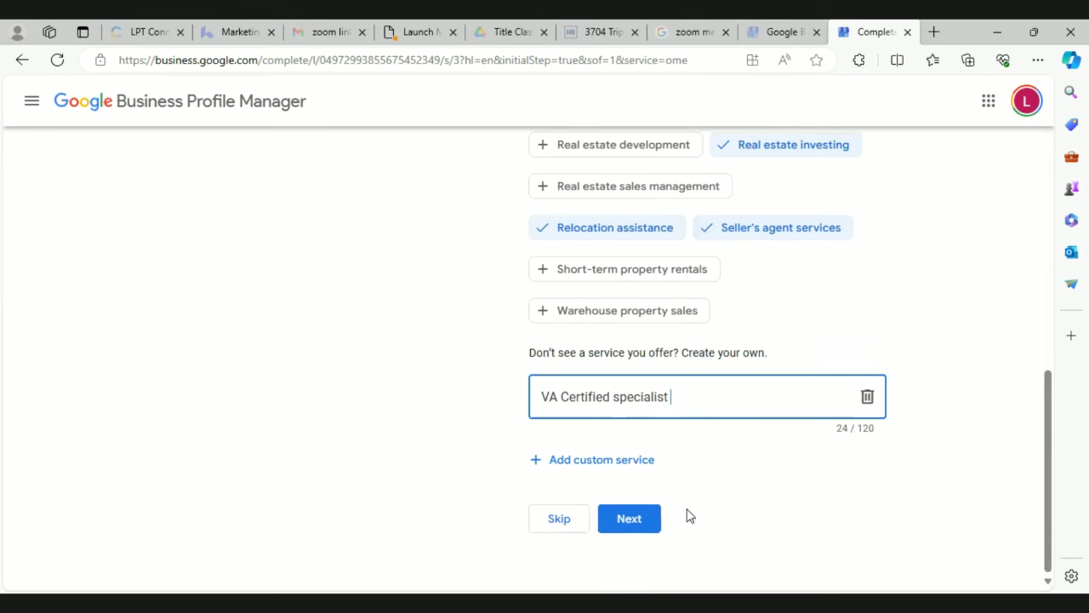
{"action": "left_click", "coordinate": [638, 461]}
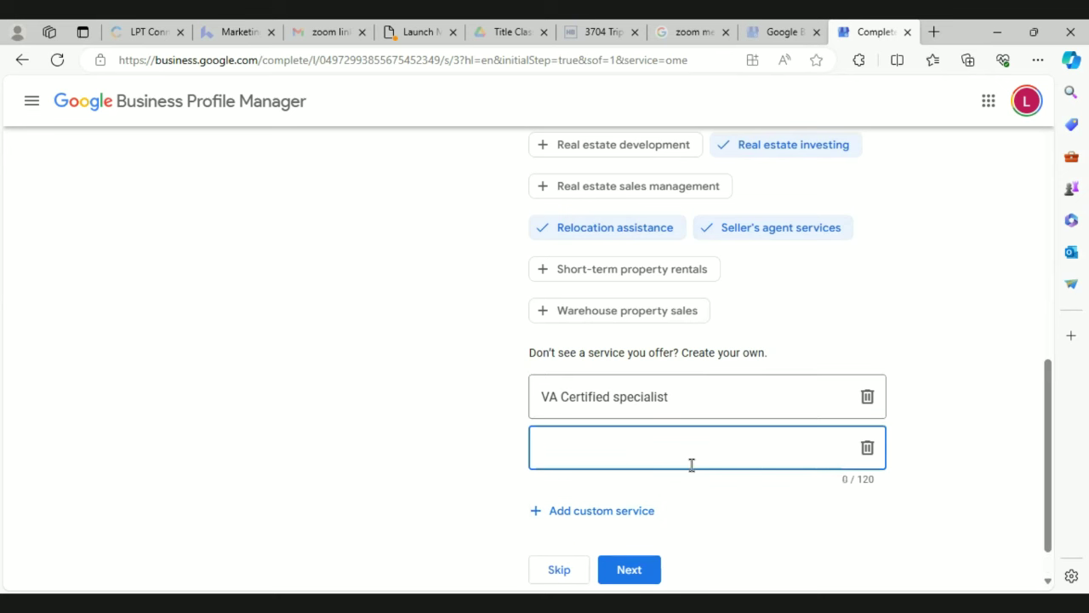
{"action": "type", "text": "Military Reloc"}
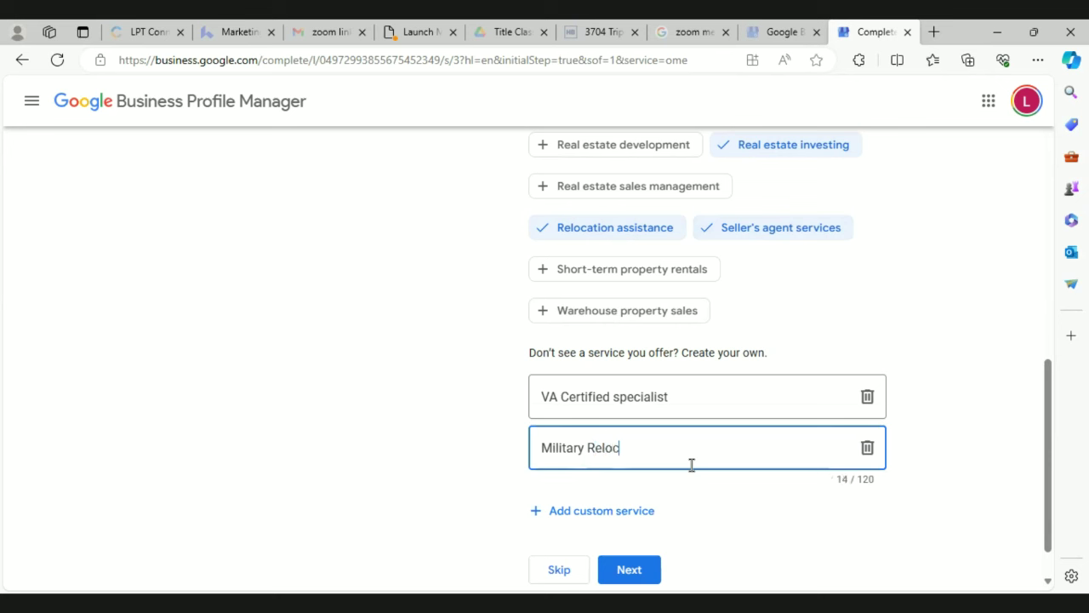
{"action": "type", "text": "ation Specalie"}
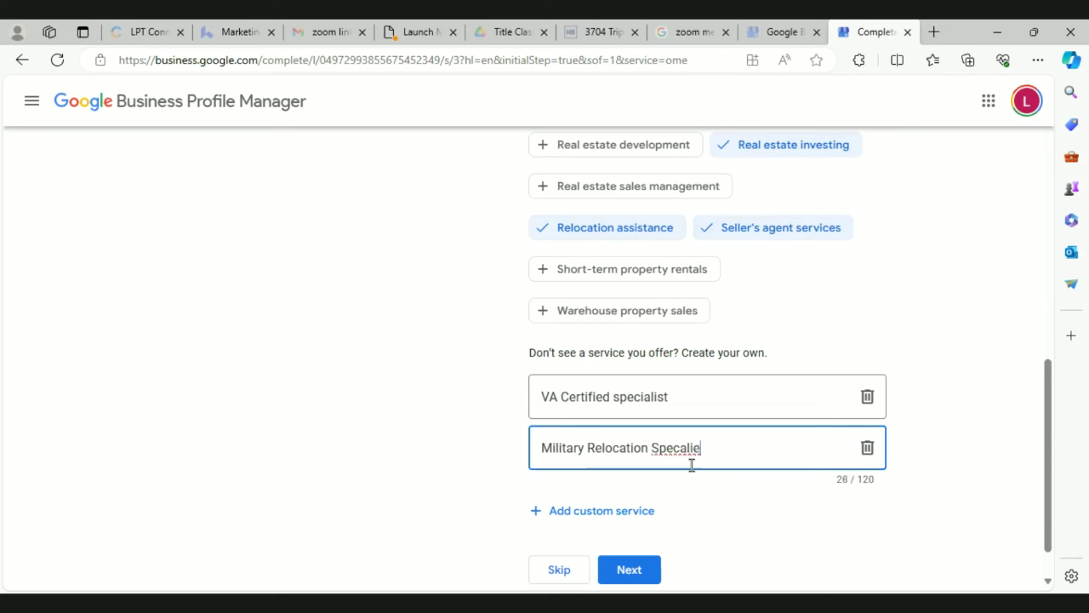
{"action": "key", "text": "BackSpace"}
{"action": "type", "text": "is"}
{"action": "key", "text": "BackSpace"}
{"action": "key", "text": "BackSpace"}
{"action": "key", "text": "BackSpace"}
{"action": "type", "text": "st"}
Save the services and set Sunday to open from 8:00 AM to 6:00 PM.
{"action": "left_click", "coordinate": [653, 570]}
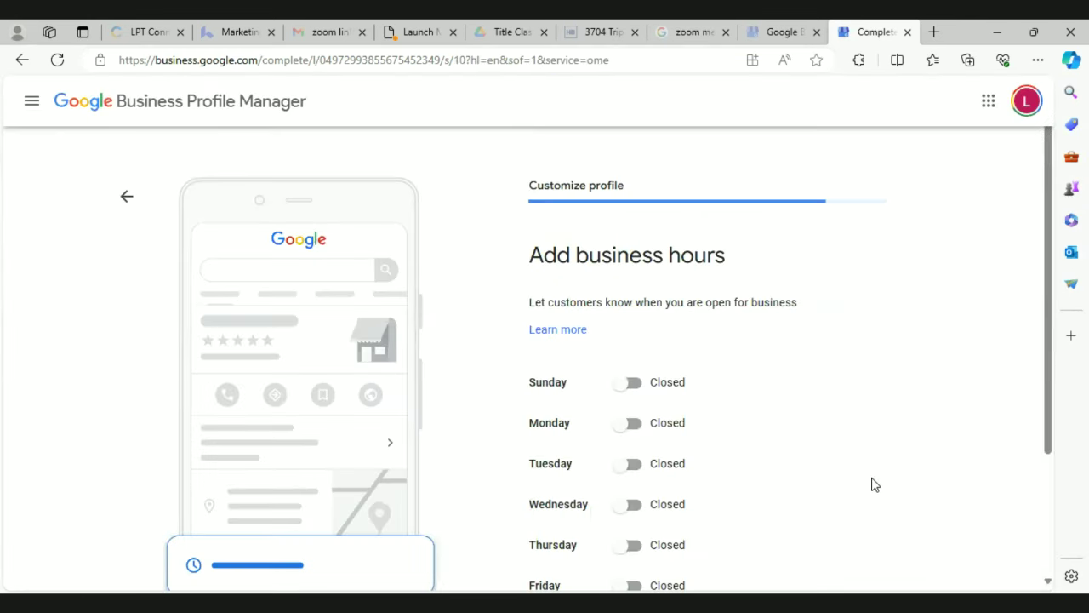
{"action": "scroll", "coordinate": [875, 484], "scroll_direction": "down", "scroll_amount": 2}
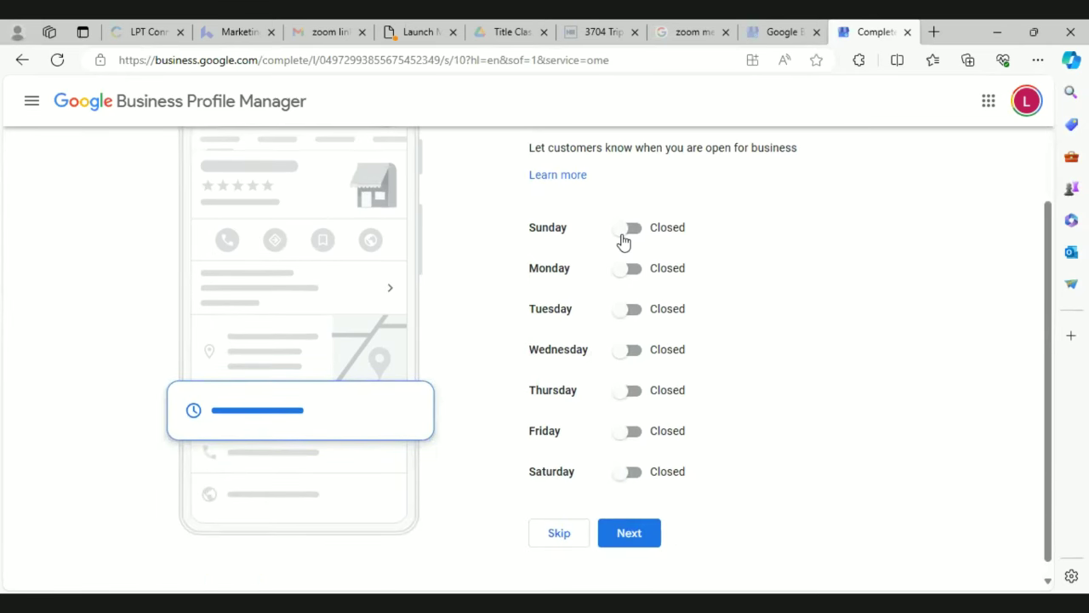
{"action": "left_click", "coordinate": [630, 230]}
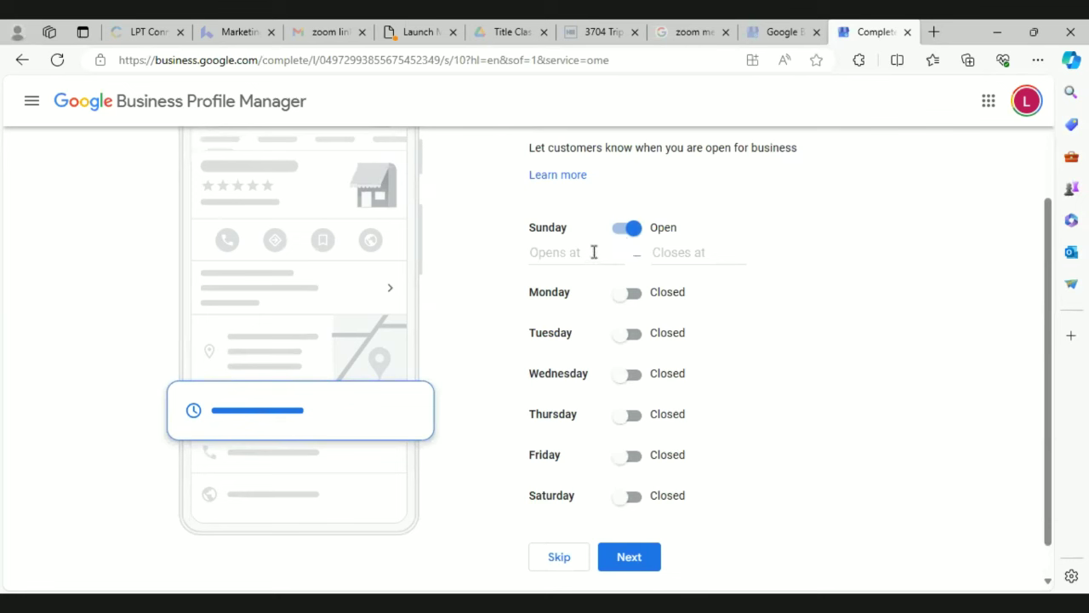
{"action": "left_click", "coordinate": [594, 252]}
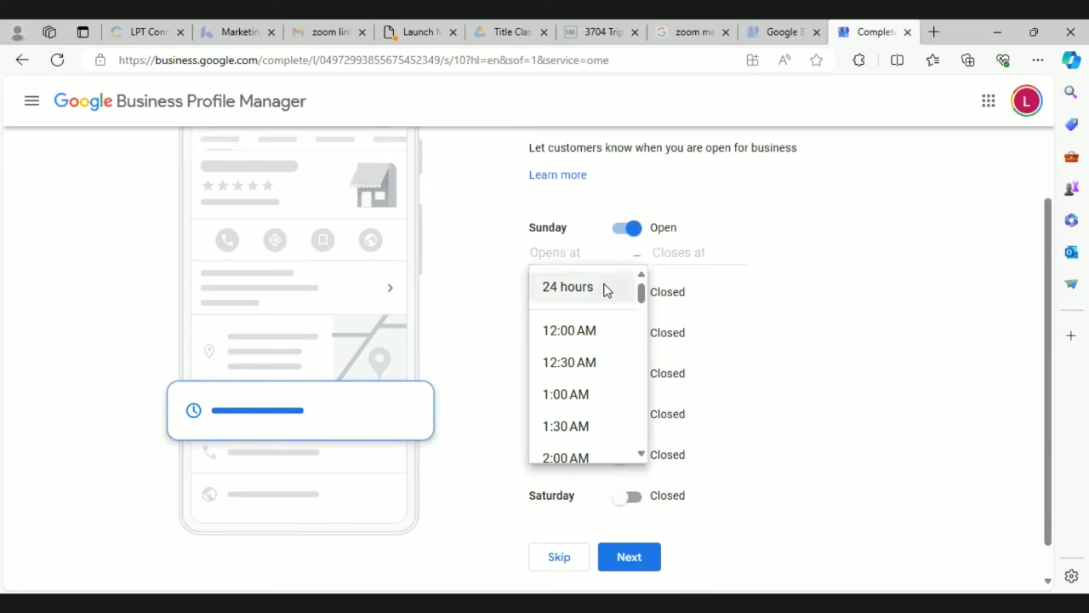
{"action": "scroll", "coordinate": [593, 366], "scroll_direction": "down", "scroll_amount": 3}
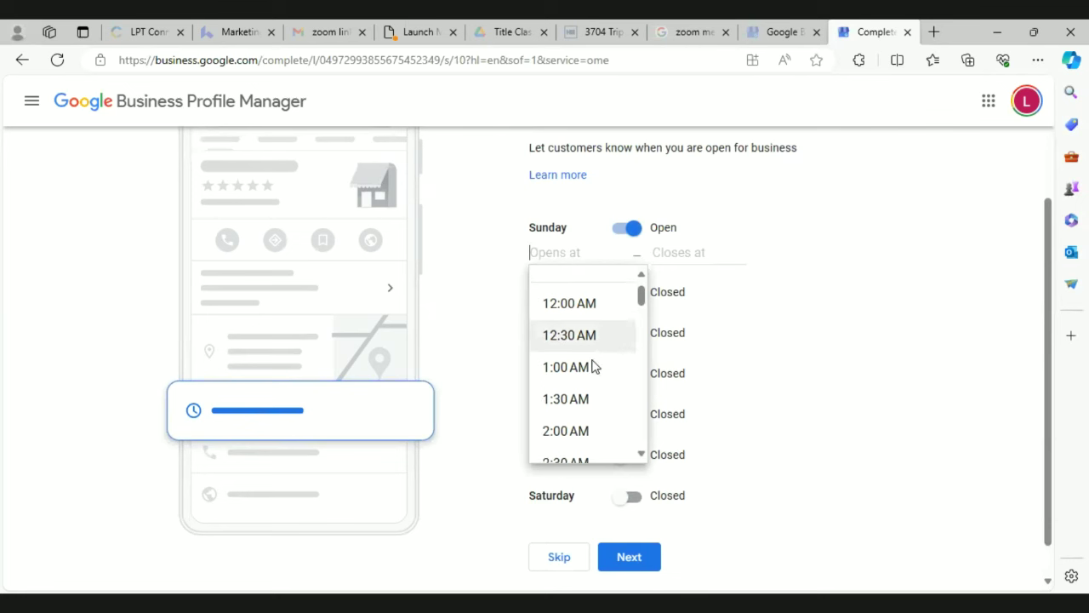
{"action": "scroll", "coordinate": [593, 367], "scroll_direction": "down", "scroll_amount": 1}
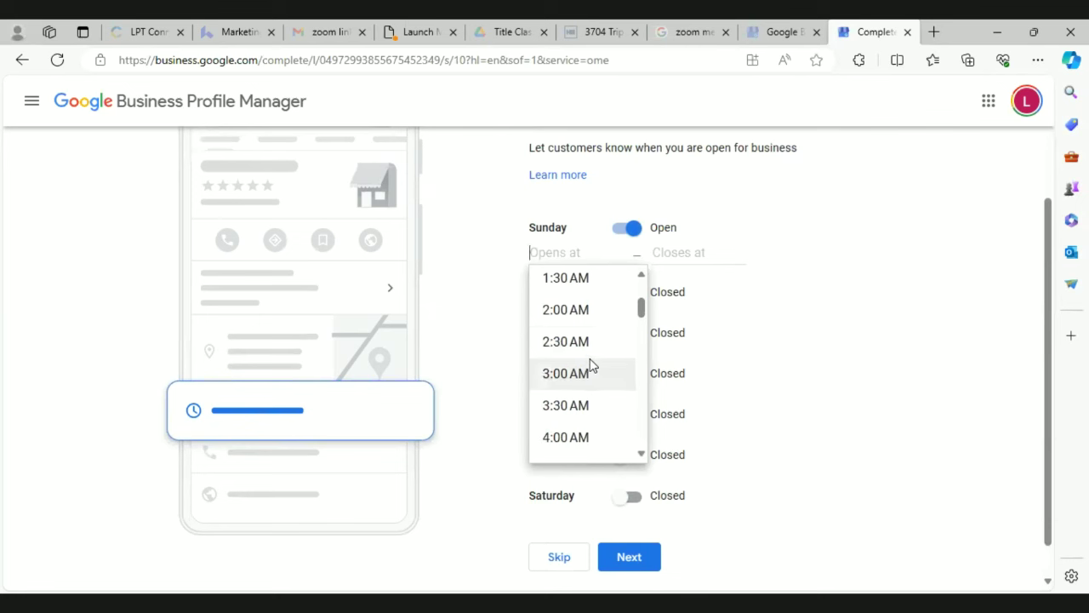
{"action": "scroll", "coordinate": [594, 366], "scroll_direction": "down", "scroll_amount": 6}
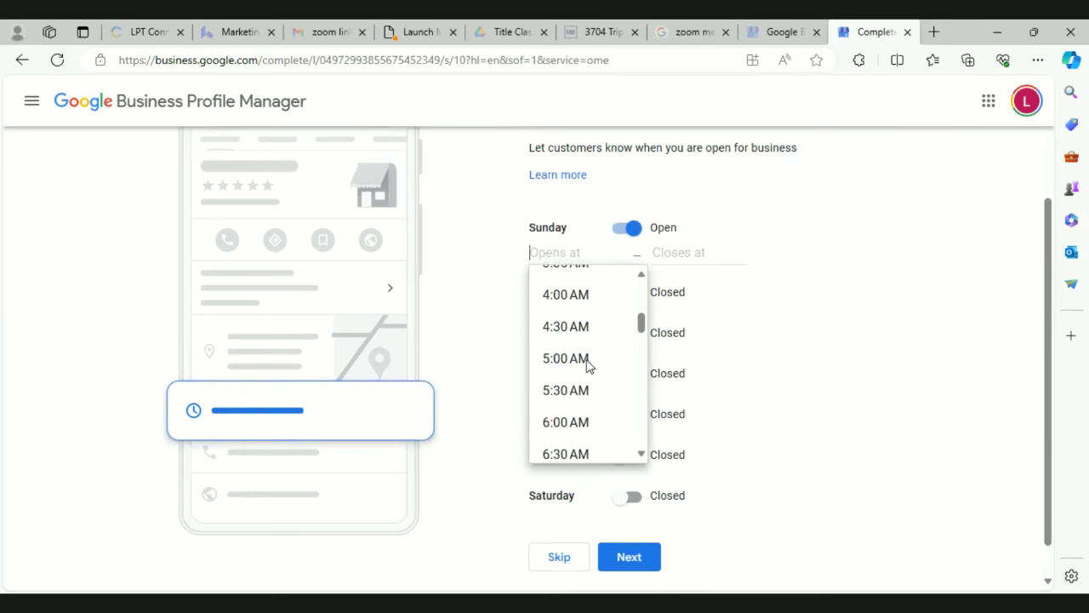
{"action": "scroll", "coordinate": [578, 375], "scroll_direction": "down", "scroll_amount": 4}
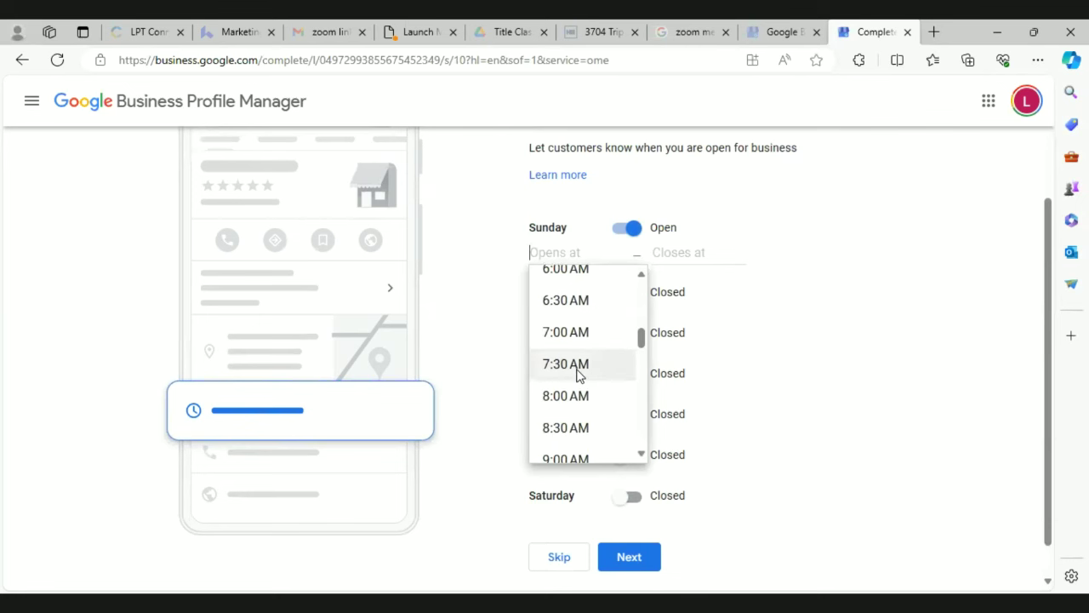
{"action": "left_click", "coordinate": [582, 396]}
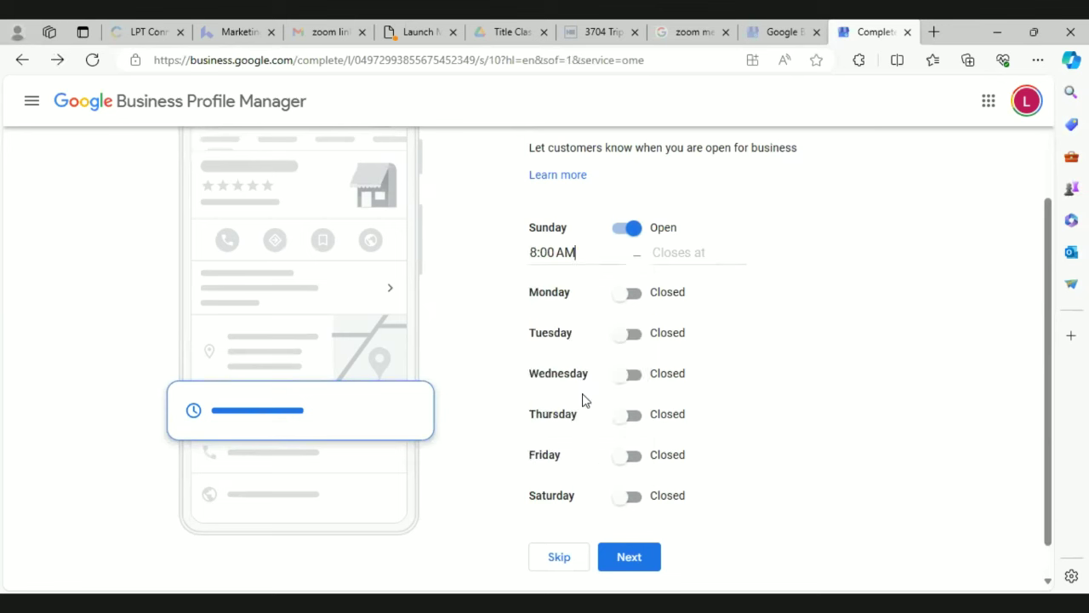
{"action": "left_click", "coordinate": [671, 251]}
{"action": "scroll", "coordinate": [680, 348], "scroll_direction": "down", "scroll_amount": 4}
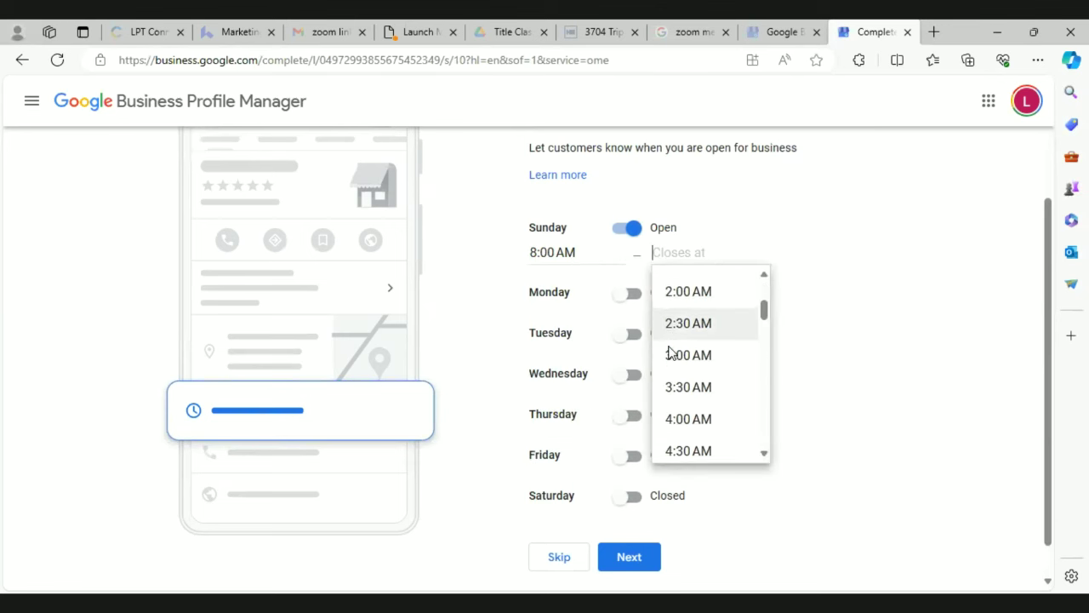
{"action": "scroll", "coordinate": [678, 351], "scroll_direction": "down", "scroll_amount": 7}
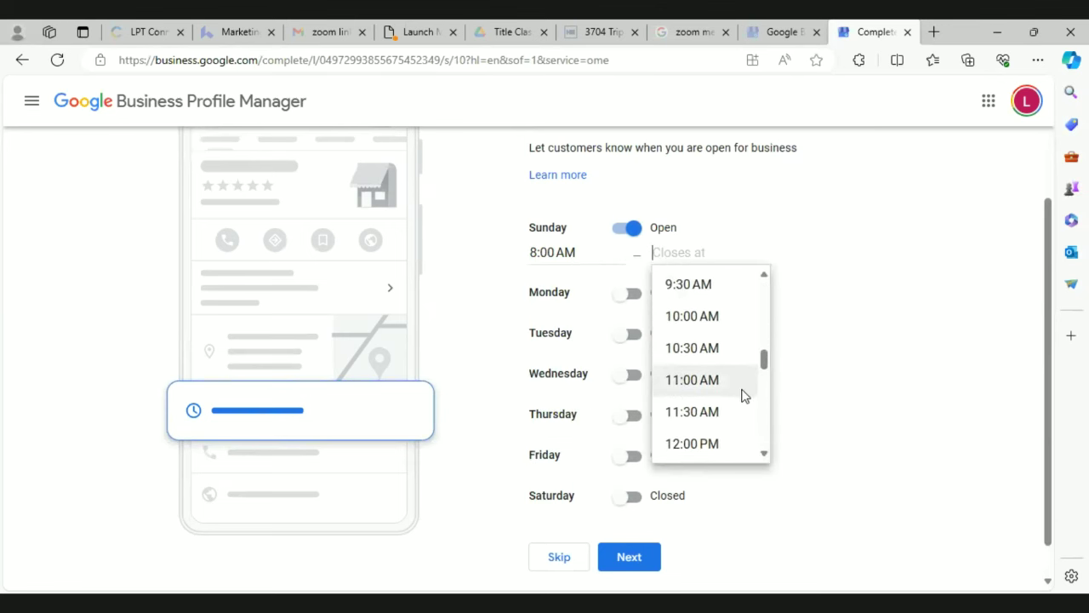
{"action": "scroll", "coordinate": [703, 412], "scroll_direction": "down", "scroll_amount": 4}
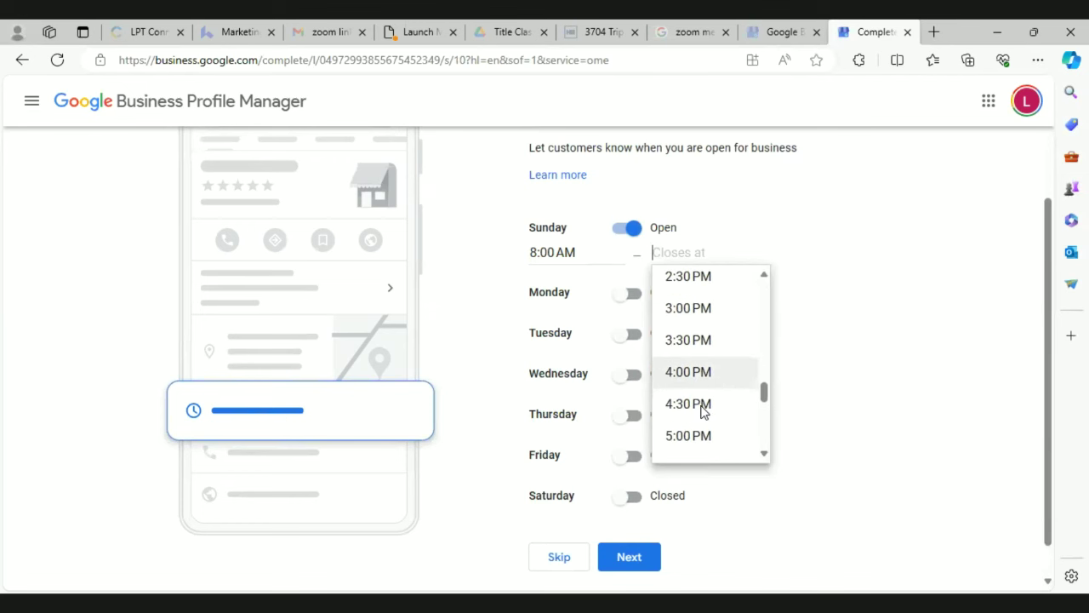
{"action": "scroll", "coordinate": [702, 412], "scroll_direction": "down", "scroll_amount": 1}
{"action": "left_click", "coordinate": [702, 412]}
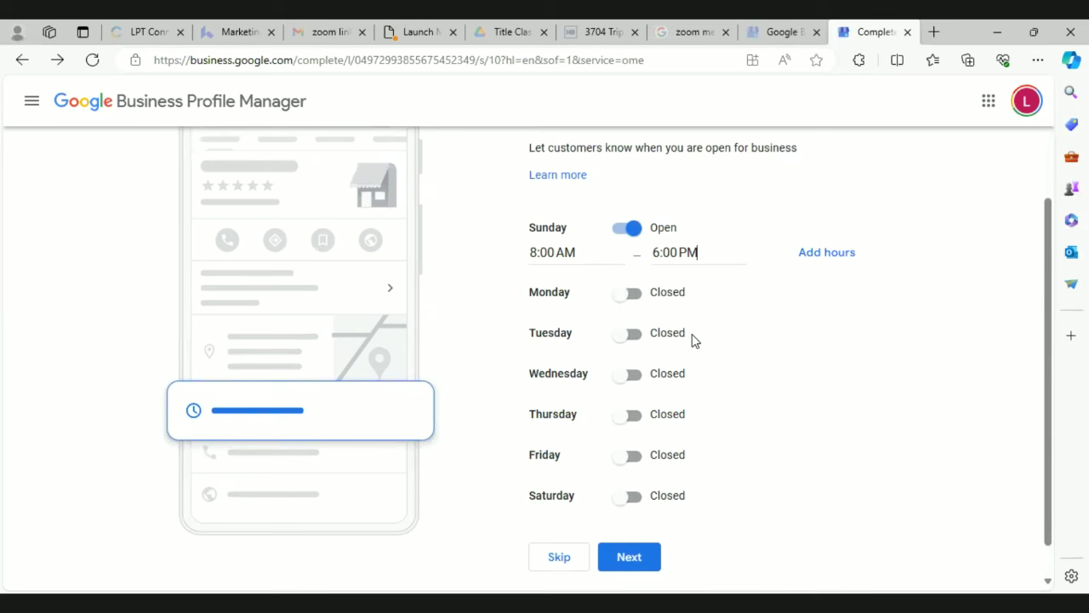
Set Monday to open from 8:00 AM to 6:00 PM.
{"action": "left_click", "coordinate": [630, 295]}
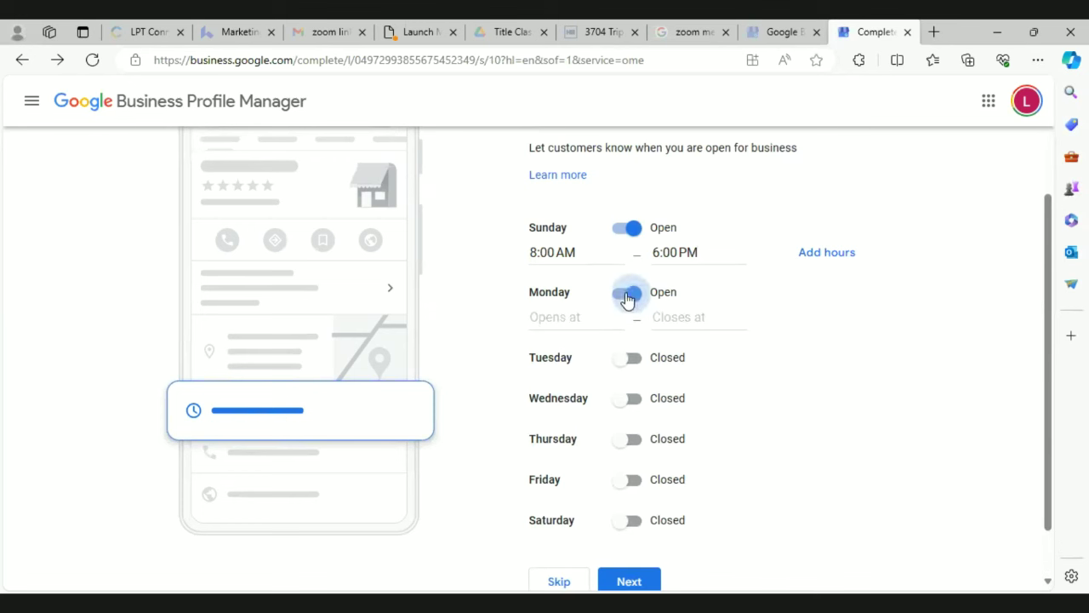
{"action": "left_click", "coordinate": [566, 315]}
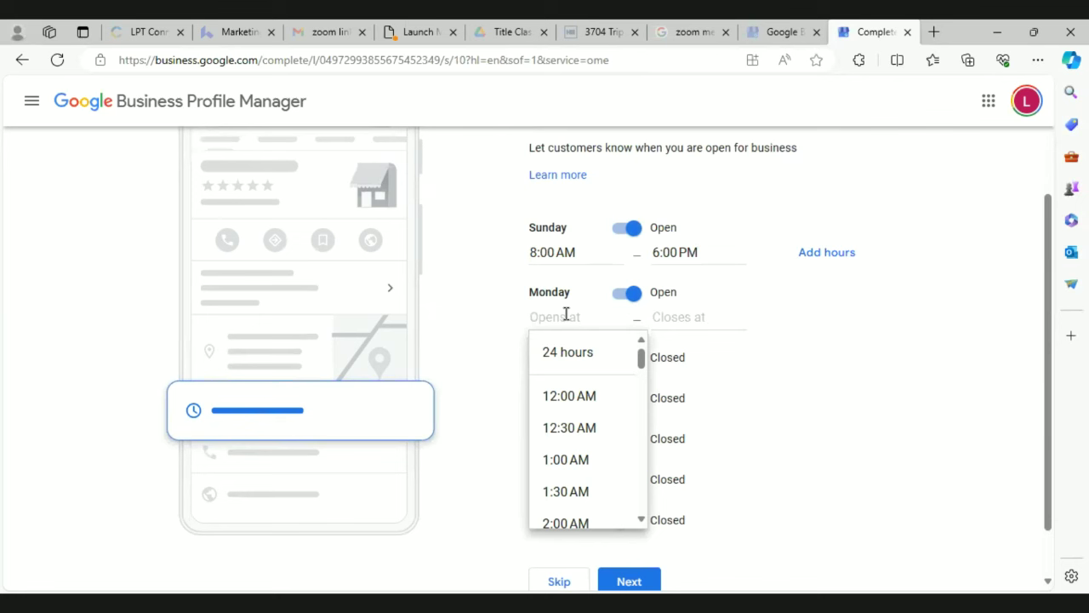
{"action": "type", "text": "8"}
{"action": "key", "text": "Return"}
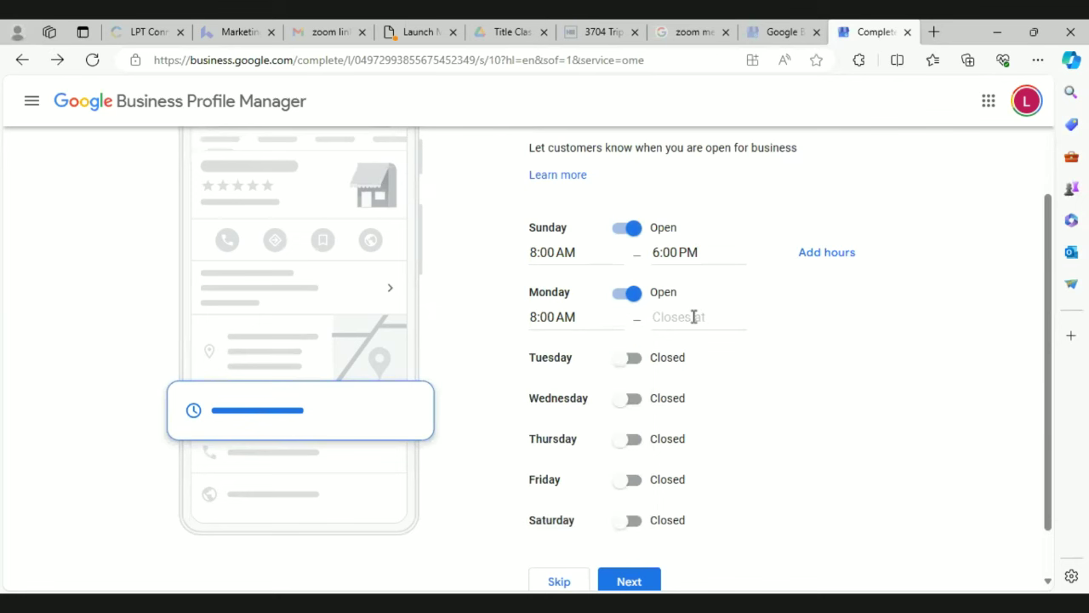
{"action": "left_click", "coordinate": [693, 317]}
{"action": "type", "text": "6"}
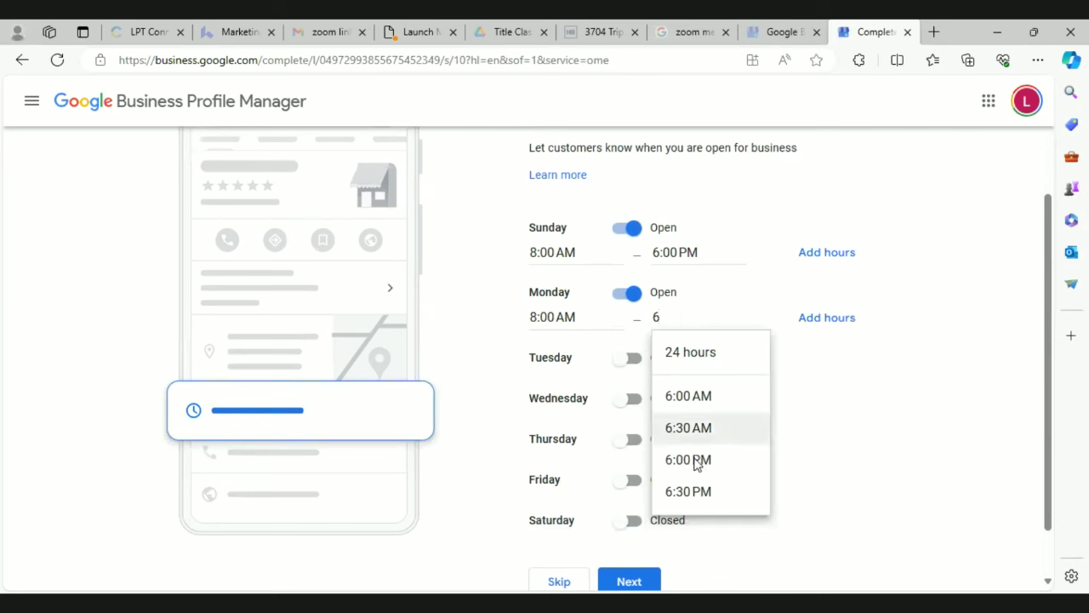
{"action": "left_click", "coordinate": [699, 470]}
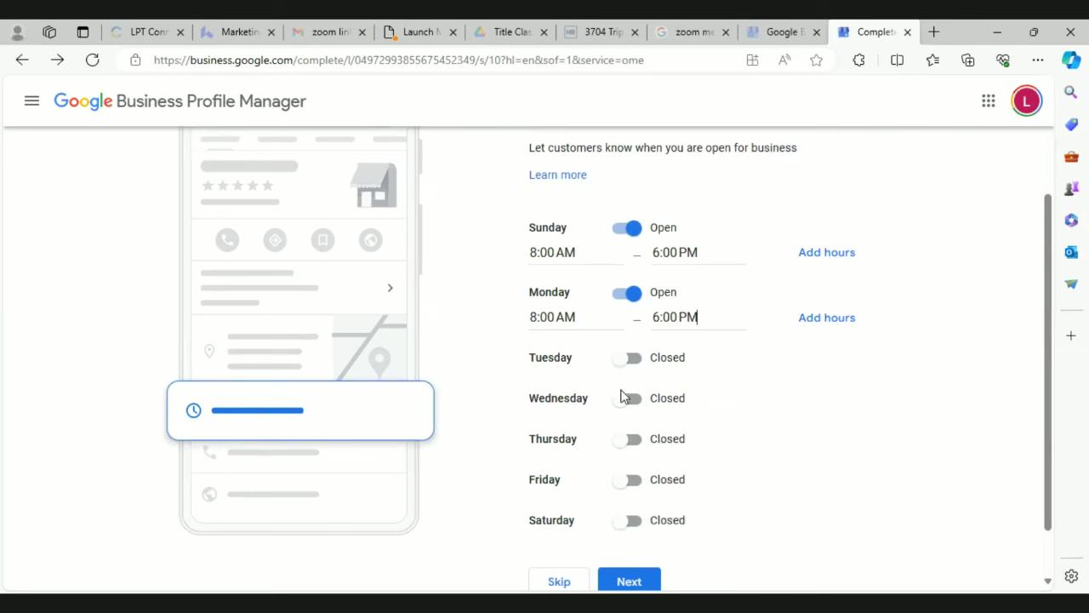
Set Tuesday to open from 8:00 AM to 6:00 PM.
{"action": "left_click", "coordinate": [630, 359]}
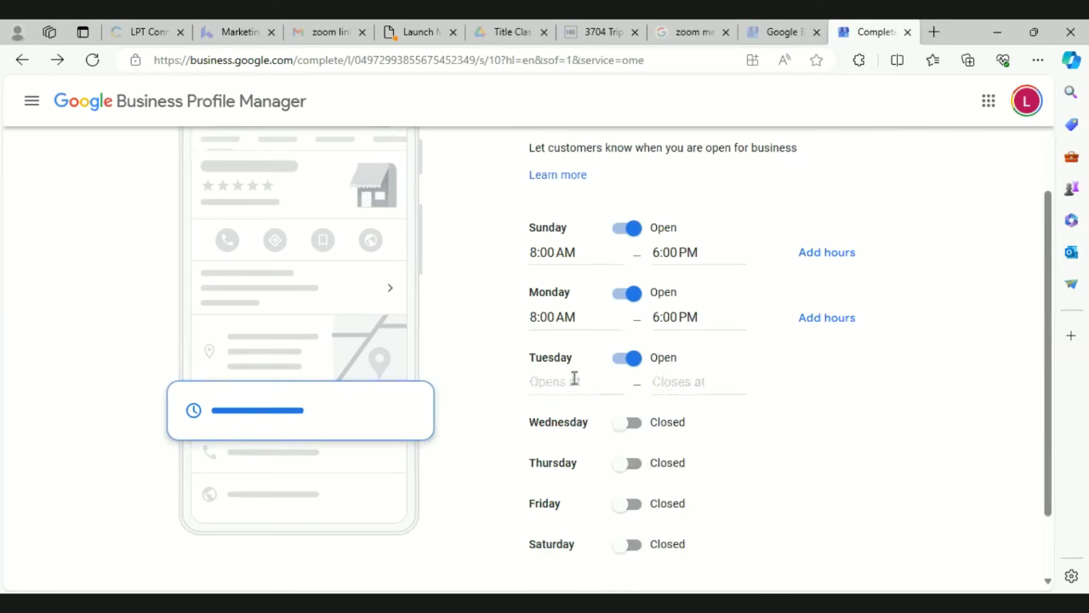
{"action": "left_click", "coordinate": [574, 376]}
{"action": "type", "text": "8"}
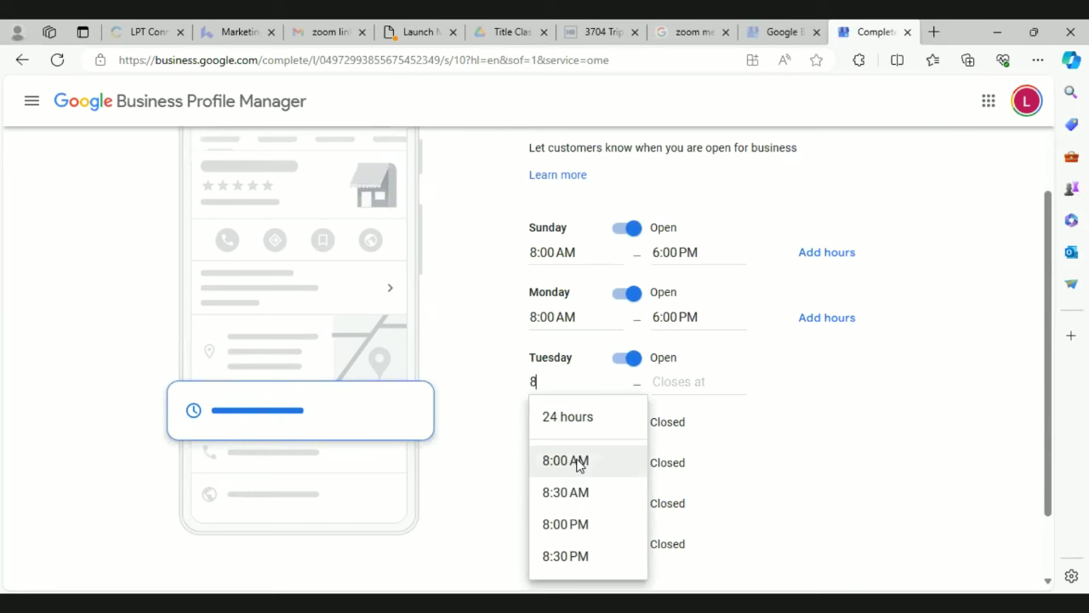
{"action": "left_click", "coordinate": [577, 463]}
{"action": "left_click", "coordinate": [699, 381]}
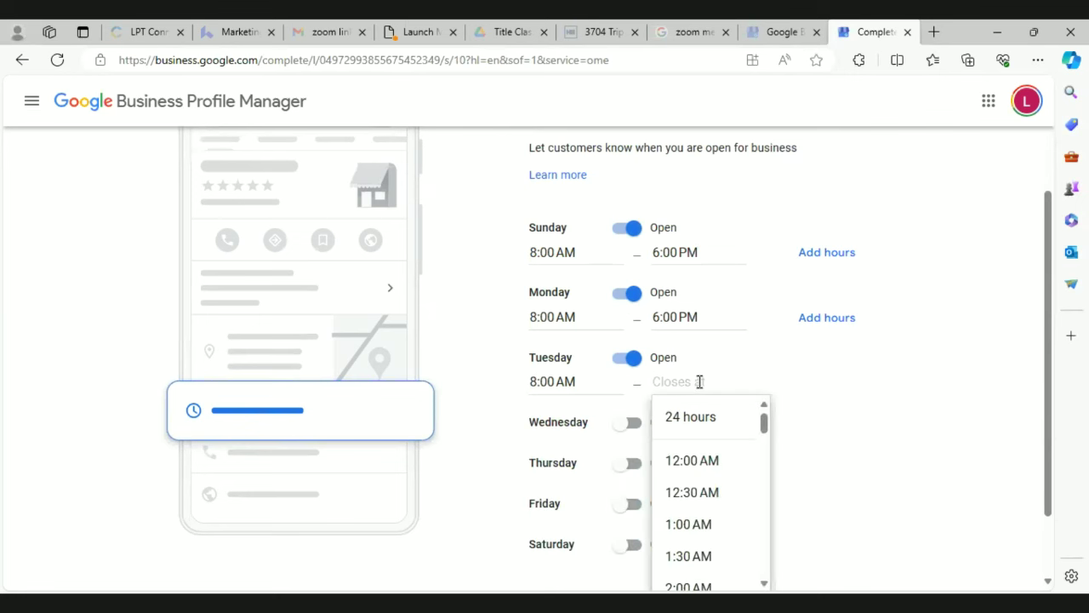
{"action": "type", "text": "6"}
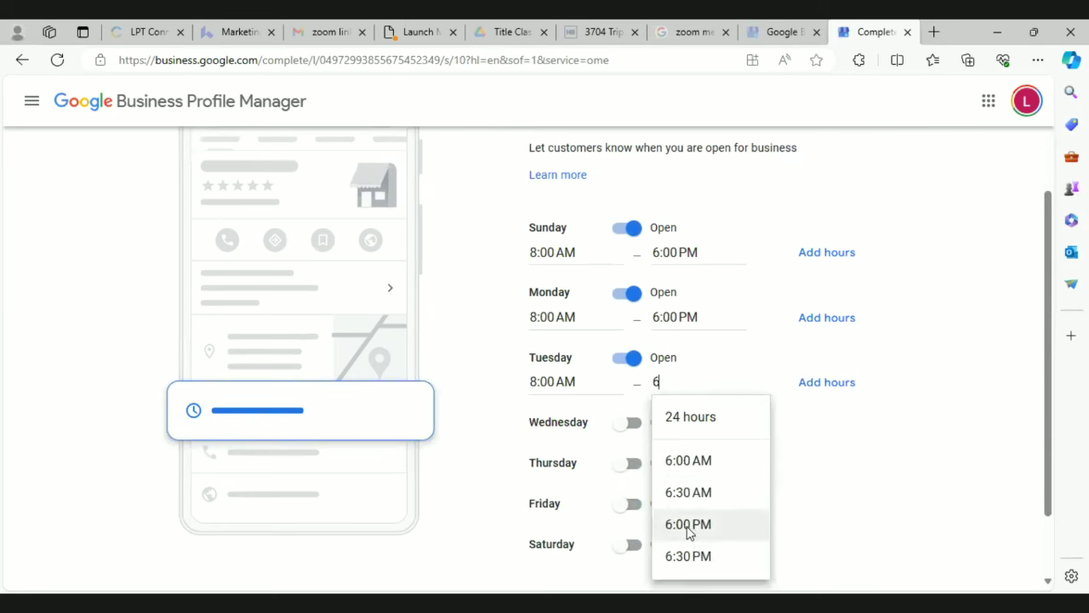
{"action": "left_click", "coordinate": [688, 528]}
Set Wednesday to open from 8:00 AM to 6:00 PM.
{"action": "left_click", "coordinate": [628, 426]}
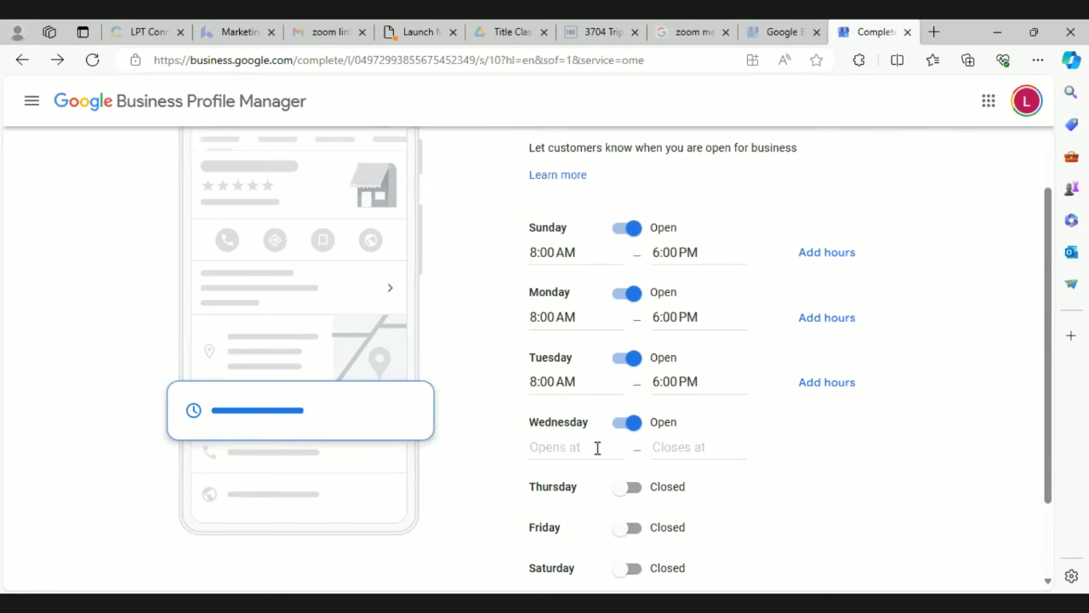
{"action": "left_click", "coordinate": [598, 447]}
{"action": "type", "text": "8"}
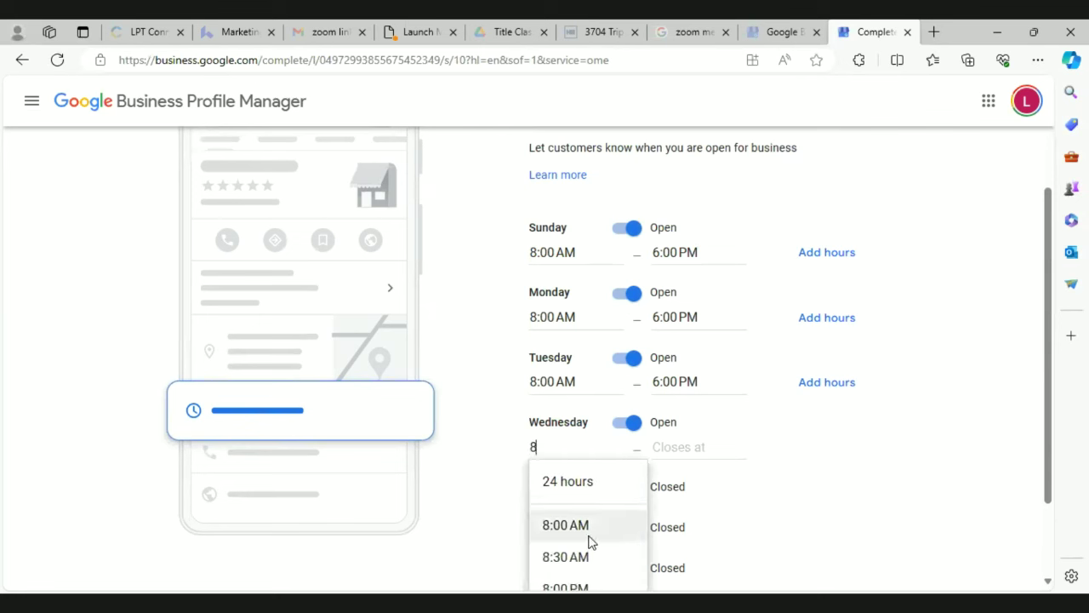
{"action": "left_click", "coordinate": [591, 542]}
{"action": "left_click", "coordinate": [705, 448]}
{"action": "type", "text": "6"}
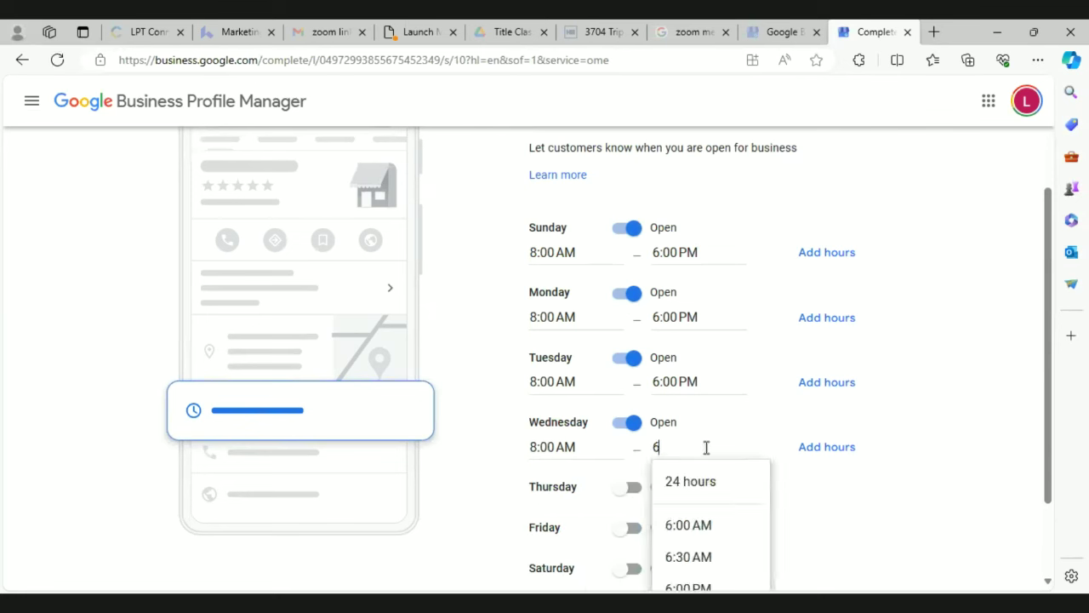
{"action": "key", "text": "Down"}
{"action": "scroll", "coordinate": [851, 510], "scroll_direction": "down", "scroll_amount": 1}
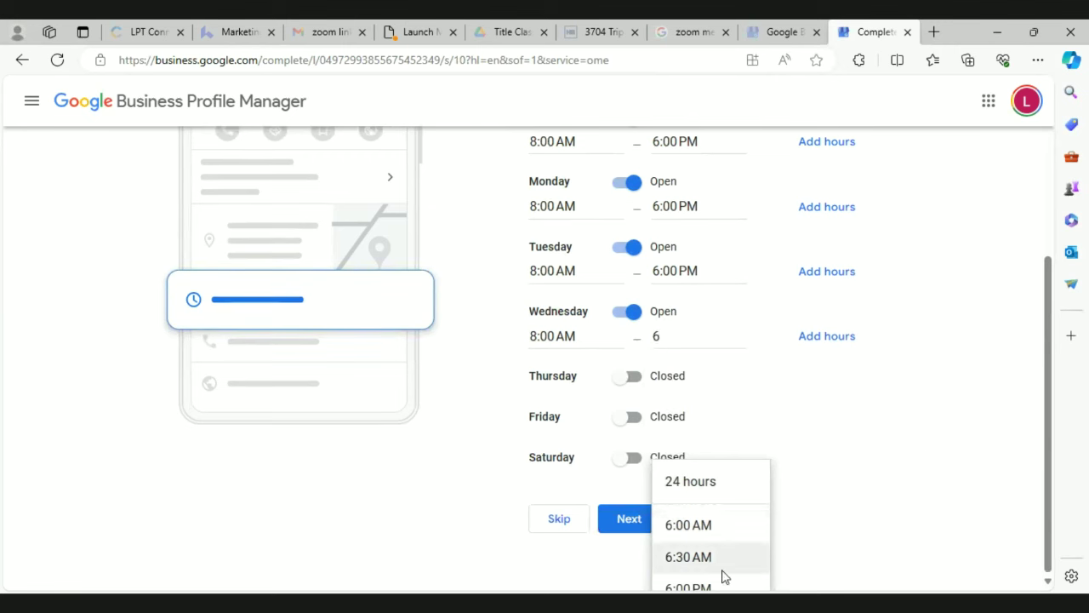
{"action": "left_click", "coordinate": [717, 584]}
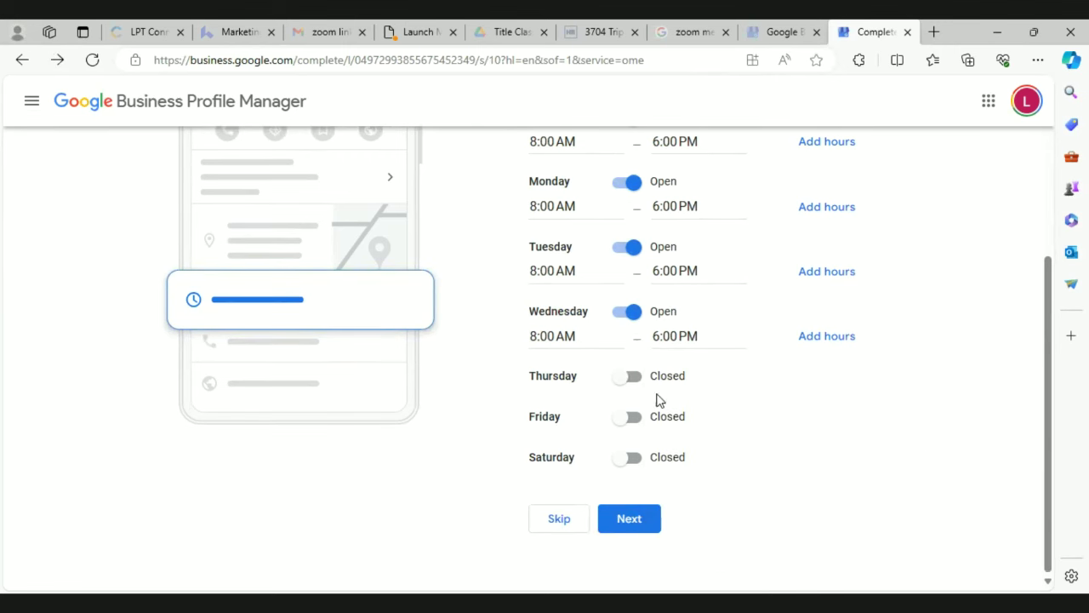
Set Thursday to open from 8:00 AM to 6:00 PM.
{"action": "left_click", "coordinate": [634, 378]}
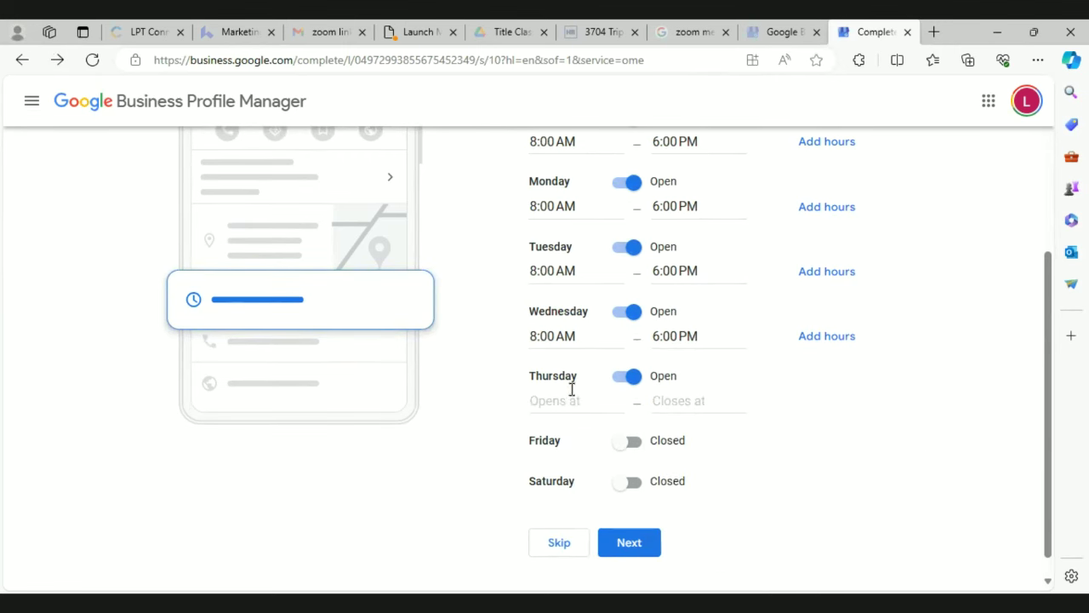
{"action": "left_click", "coordinate": [574, 404]}
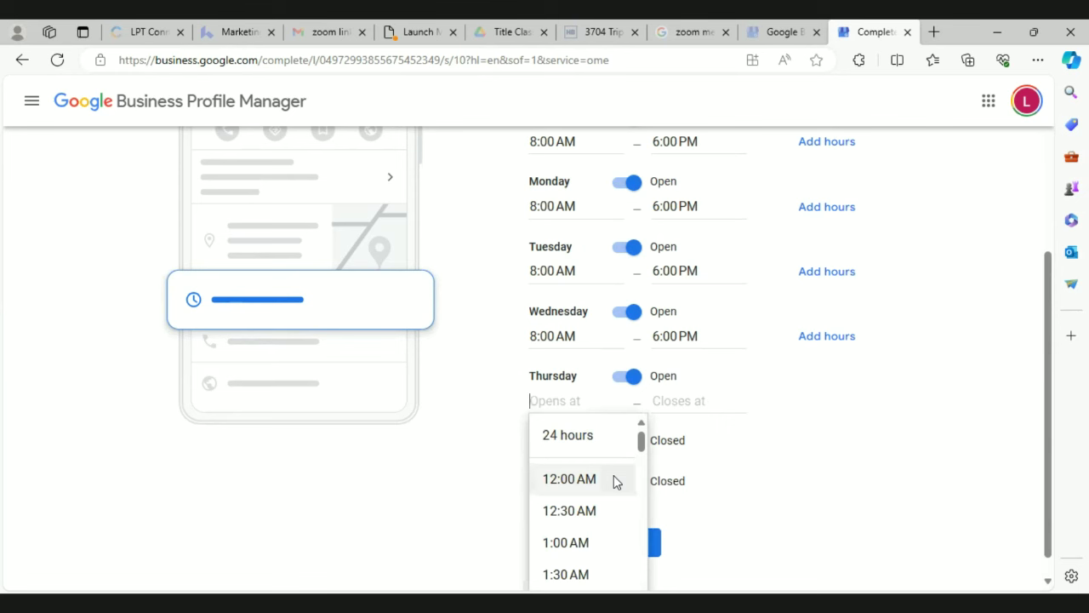
{"action": "type", "text": "8"}
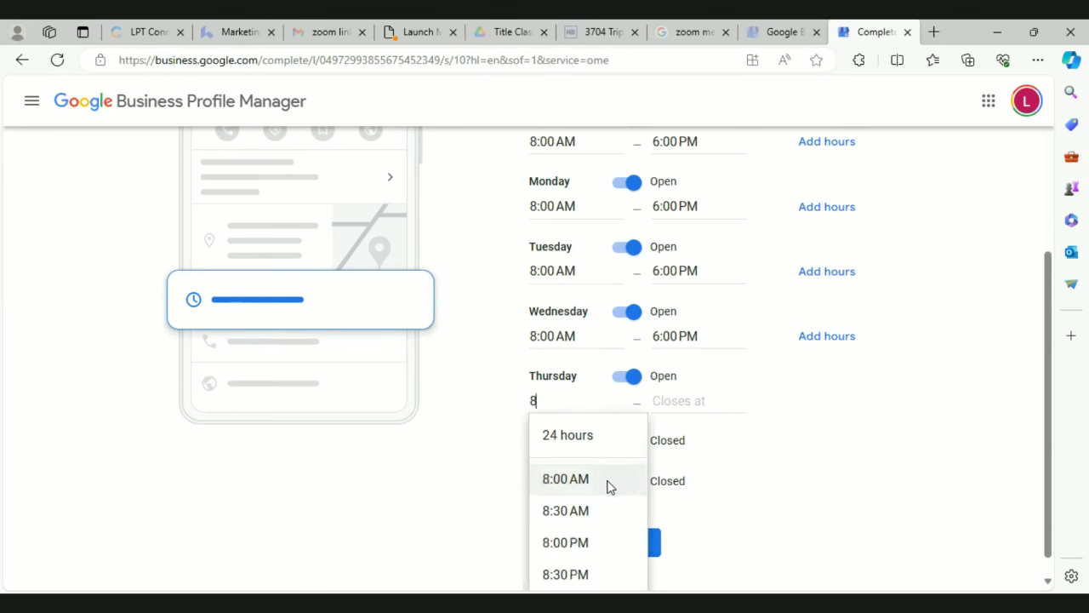
{"action": "key", "text": "Return"}
{"action": "left_click", "coordinate": [668, 401]}
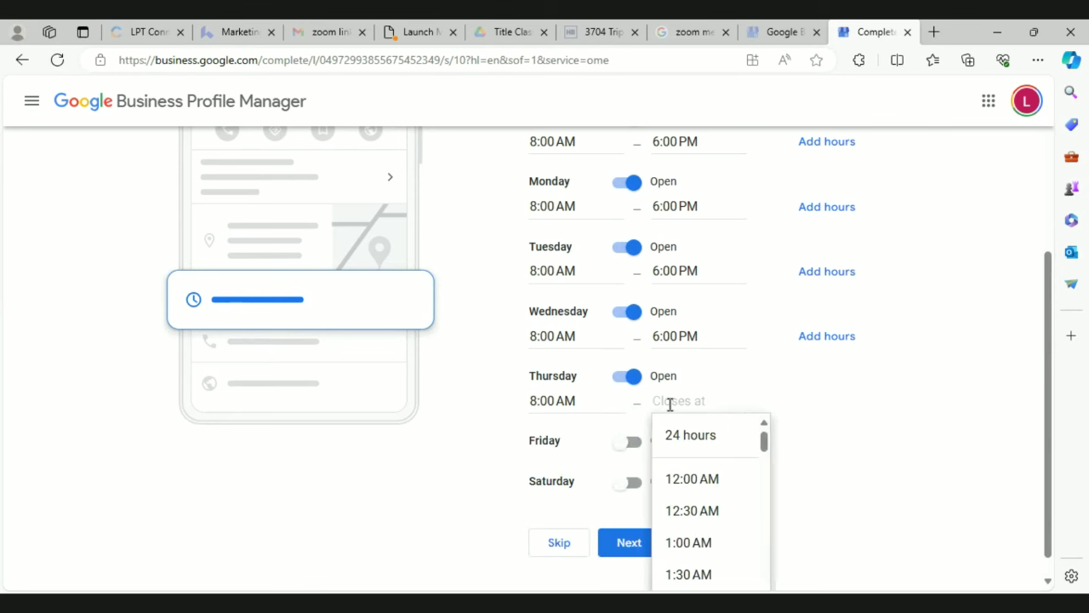
{"action": "type", "text": "6"}
{"action": "left_click", "coordinate": [687, 545]}
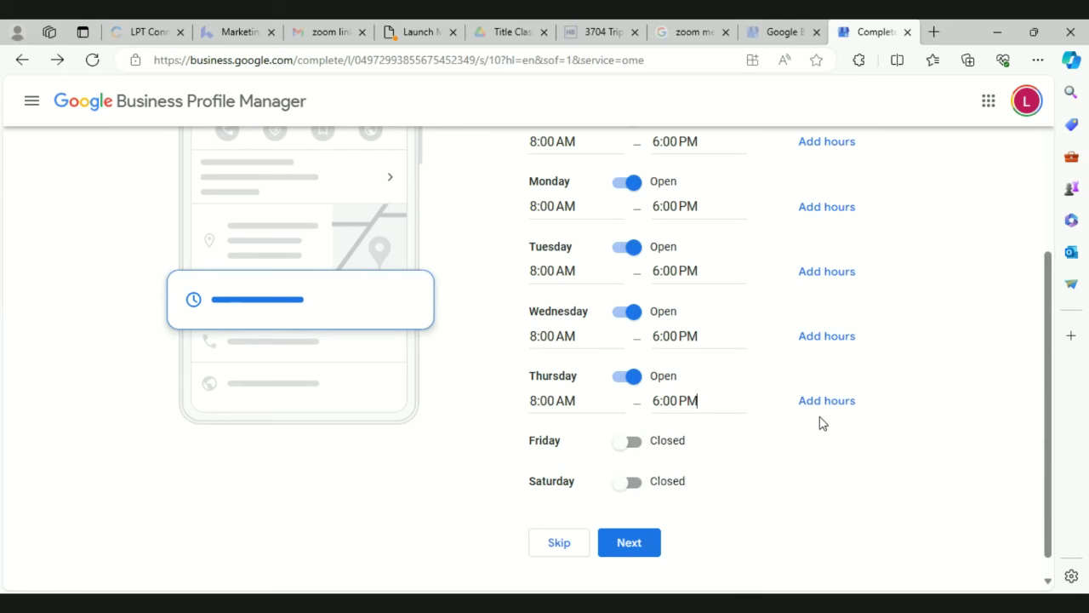
Set Friday to open from 8:00 AM to 6:00 PM.
{"action": "left_click", "coordinate": [624, 426]}
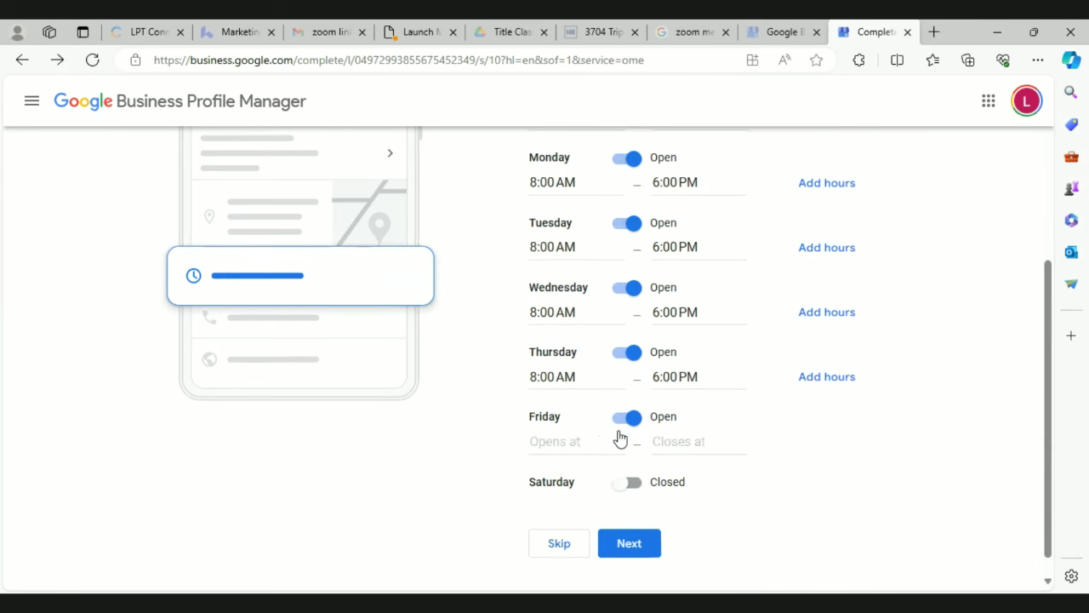
{"action": "left_click", "coordinate": [579, 442]}
{"action": "type", "text": "8"}
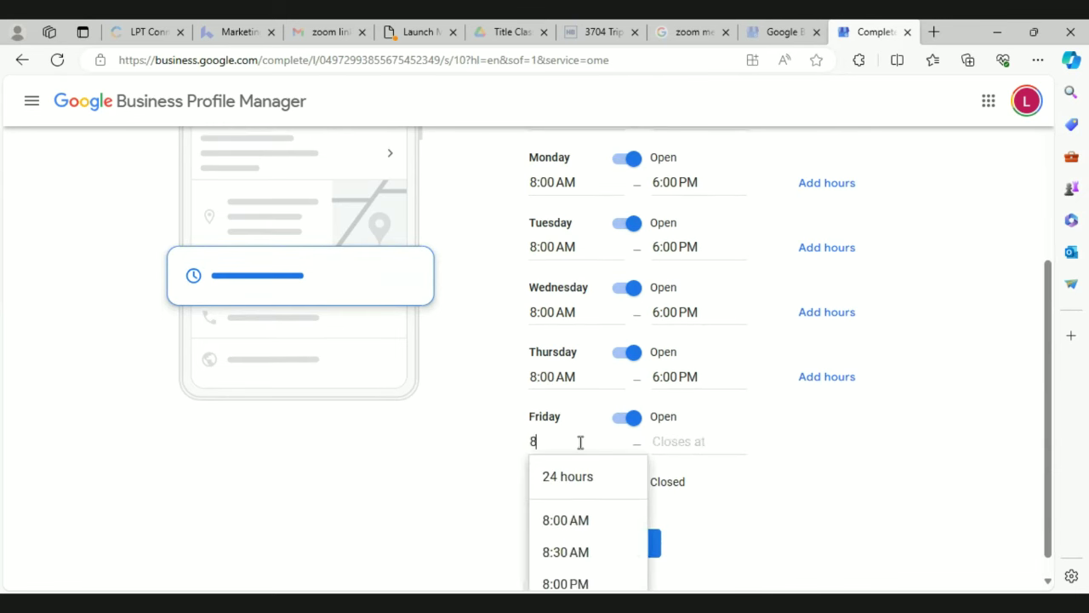
{"action": "left_click", "coordinate": [589, 521]}
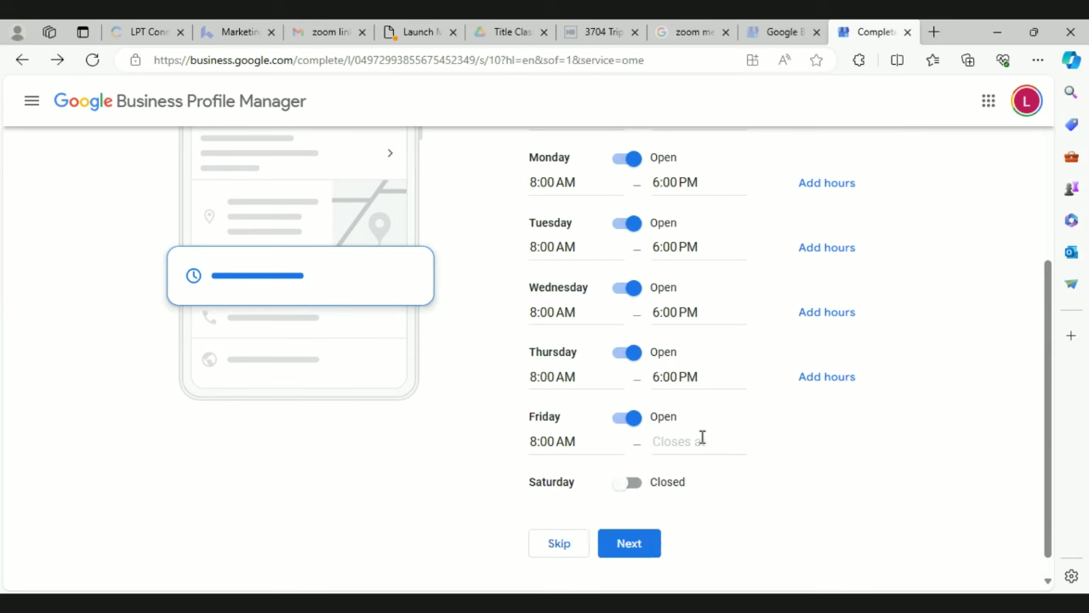
{"action": "left_click", "coordinate": [702, 438]}
{"action": "type", "text": "6"}
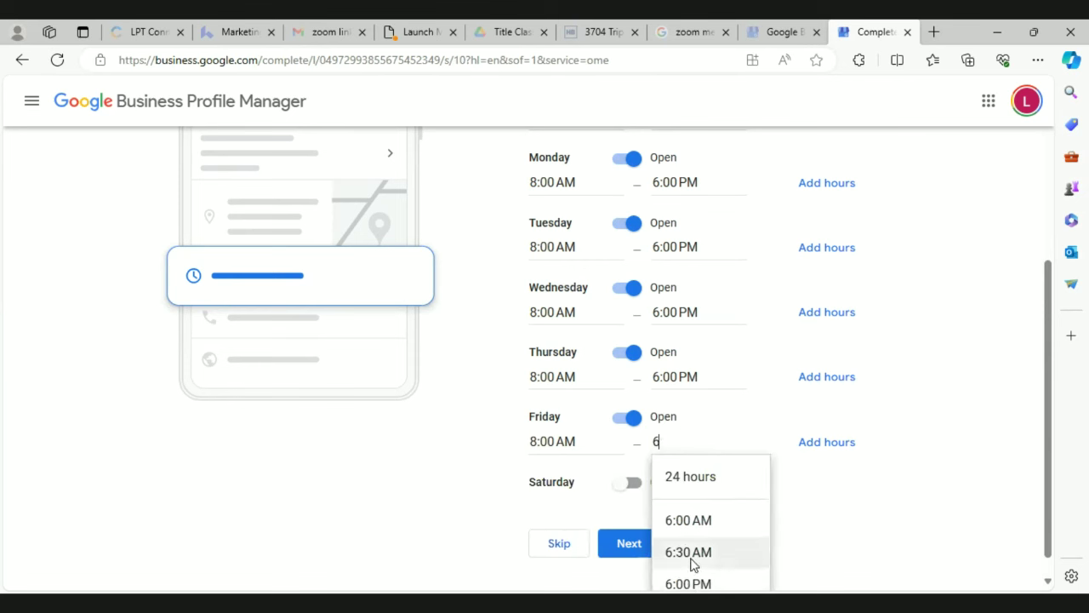
{"action": "left_click", "coordinate": [690, 584]}
Set Saturday to open from 8:00 AM to 6:00 PM and save the weekly hours.
{"action": "scroll", "coordinate": [671, 462], "scroll_direction": "down", "scroll_amount": 1}
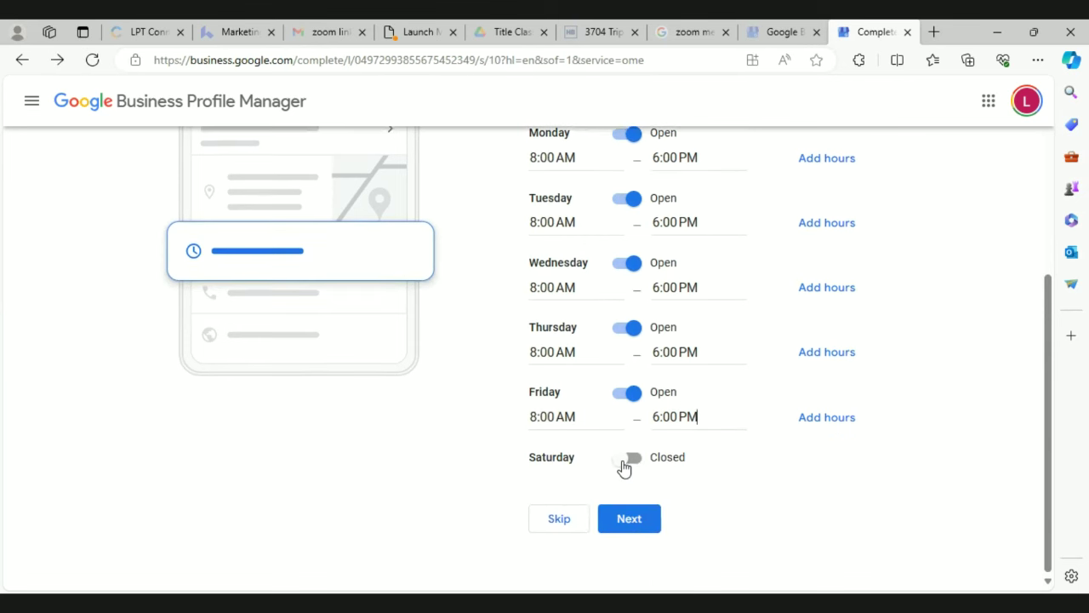
{"action": "left_click", "coordinate": [627, 458]}
{"action": "left_click", "coordinate": [591, 482]}
{"action": "type", "text": "8"}
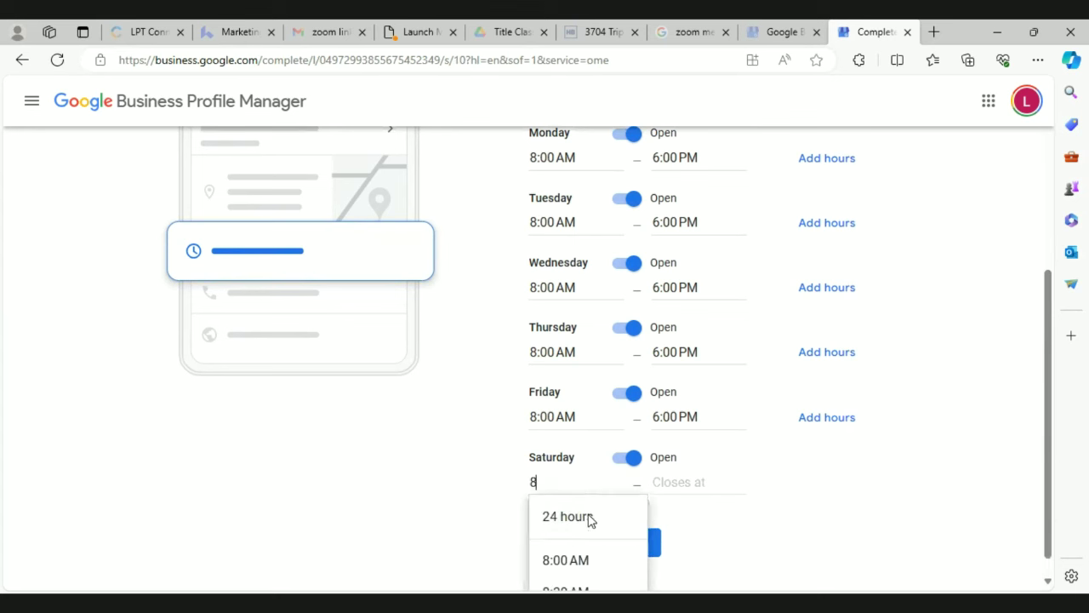
{"action": "left_click", "coordinate": [585, 561]}
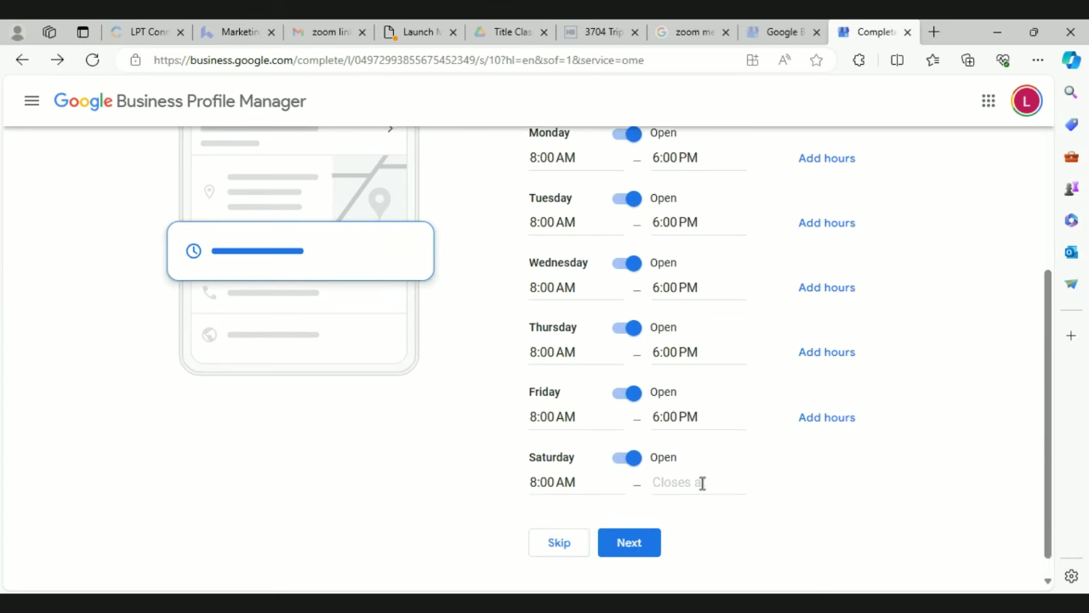
{"action": "left_click", "coordinate": [703, 482]}
{"action": "type", "text": "6"}
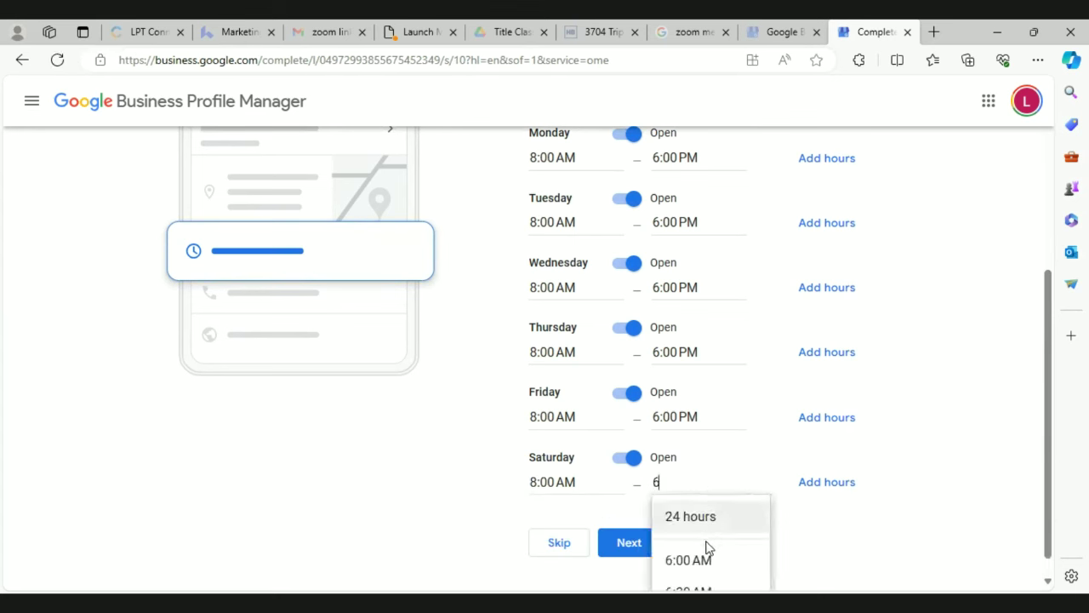
{"action": "scroll", "coordinate": [930, 433], "scroll_direction": "down", "scroll_amount": 1}
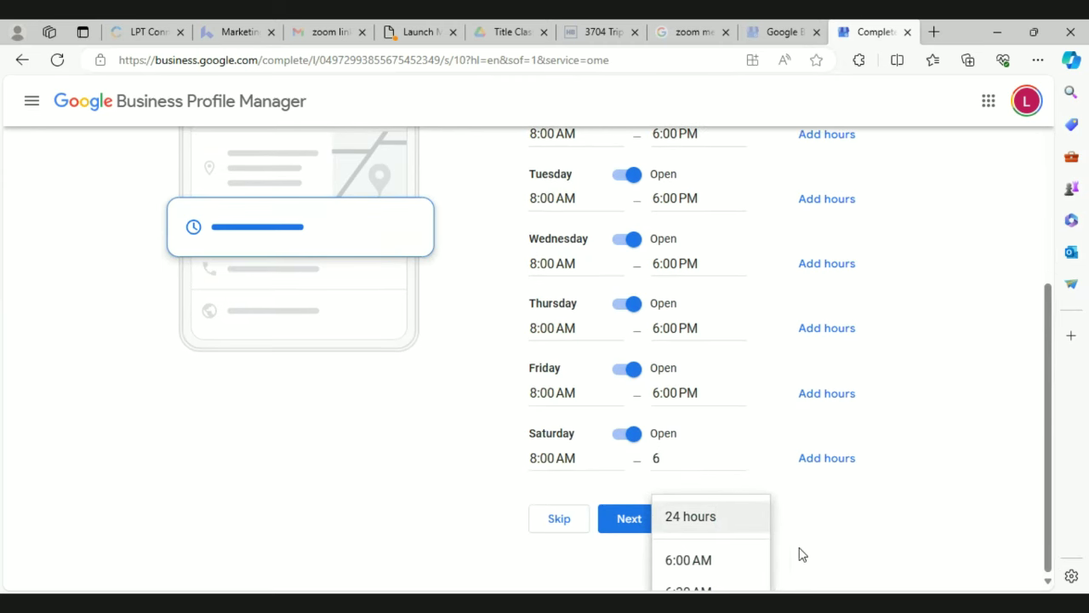
{"action": "left_click", "coordinate": [696, 562]}
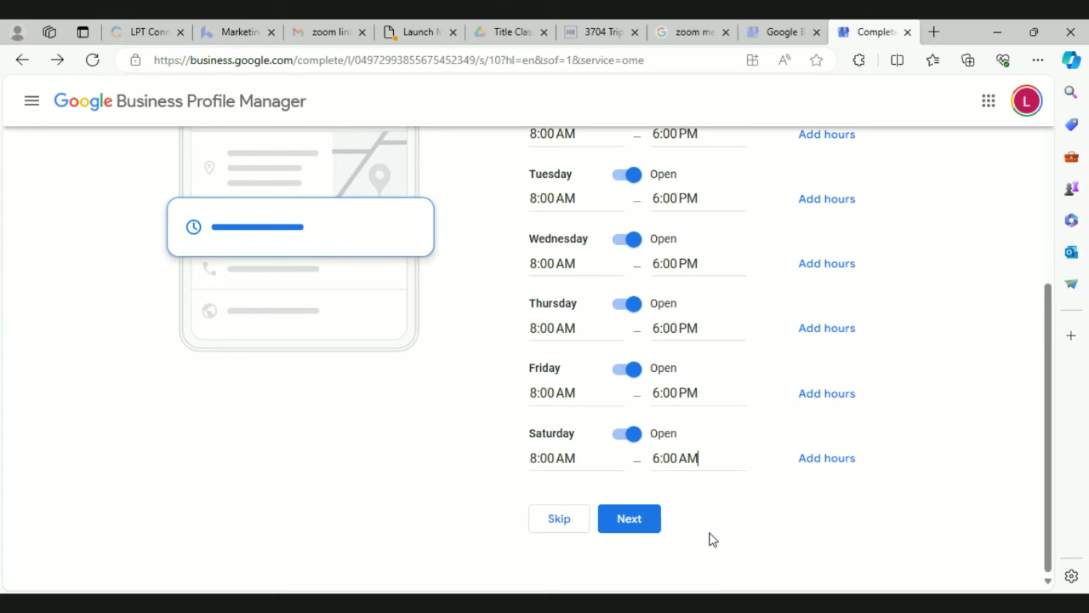
{"action": "key", "text": "BackSpace"}
{"action": "key", "text": "BackSpace"}
{"action": "key", "text": "BackSpace"}
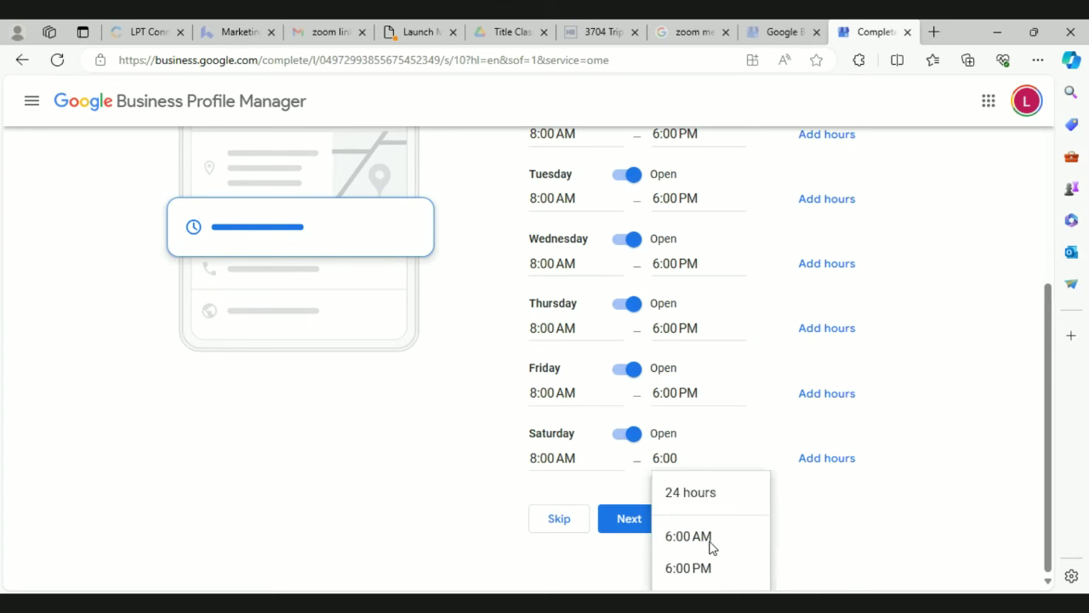
{"action": "left_click", "coordinate": [696, 567]}
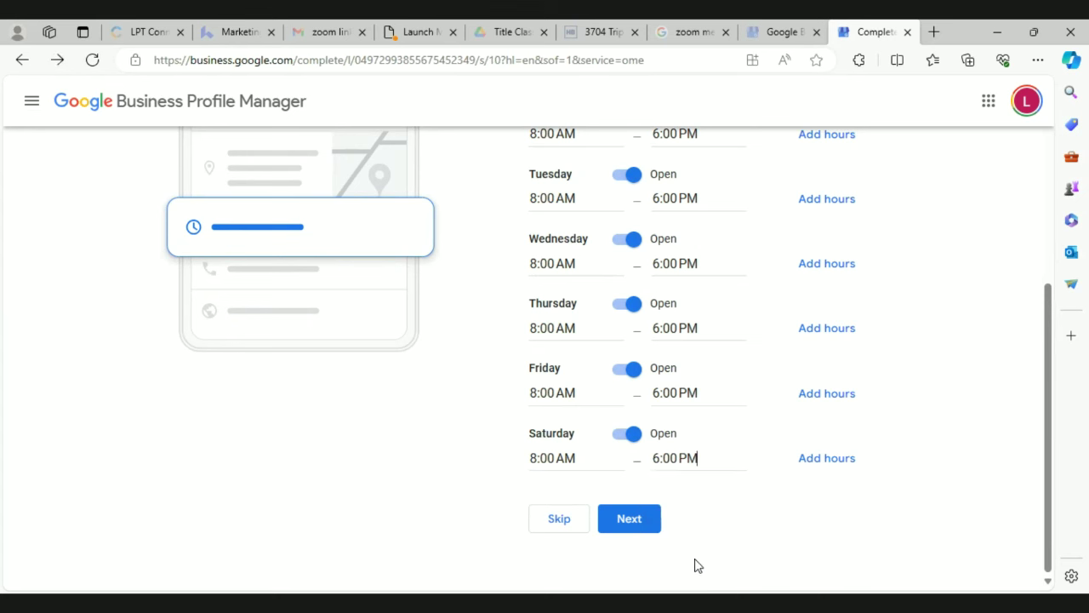
{"action": "left_click", "coordinate": [629, 518]}
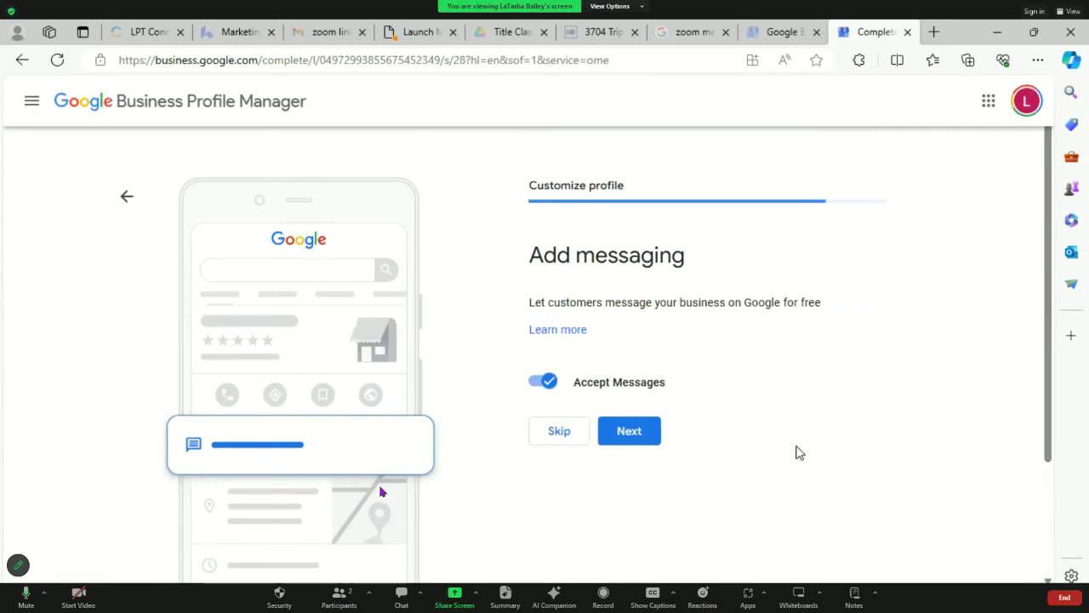
Keep customer messaging on, post the description text in the meeting chat, then close the chat.
{"action": "left_click", "coordinate": [631, 431]}
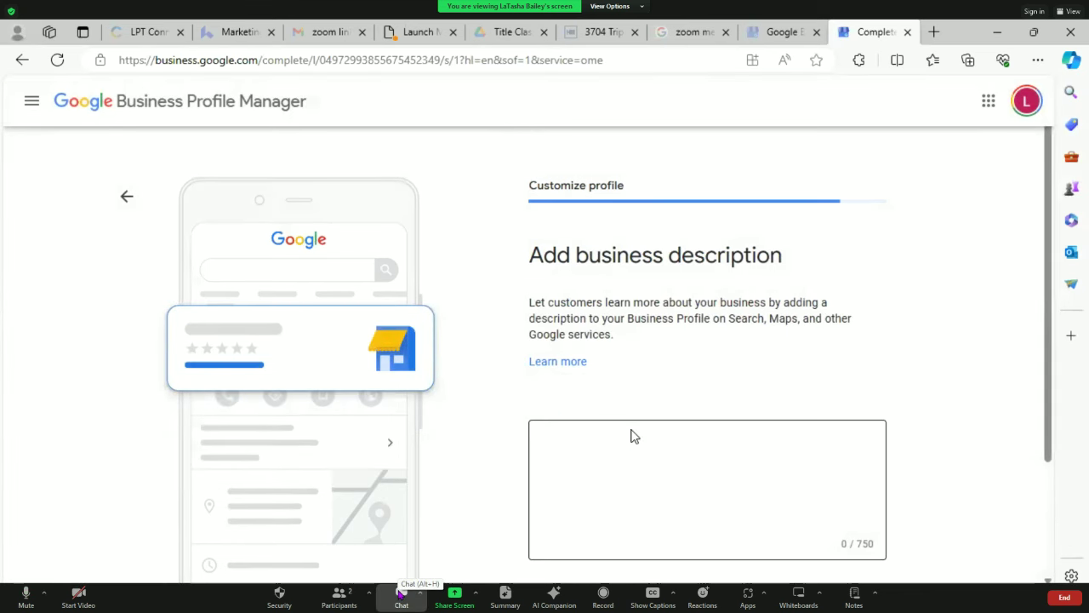
{"action": "left_click", "coordinate": [400, 593]}
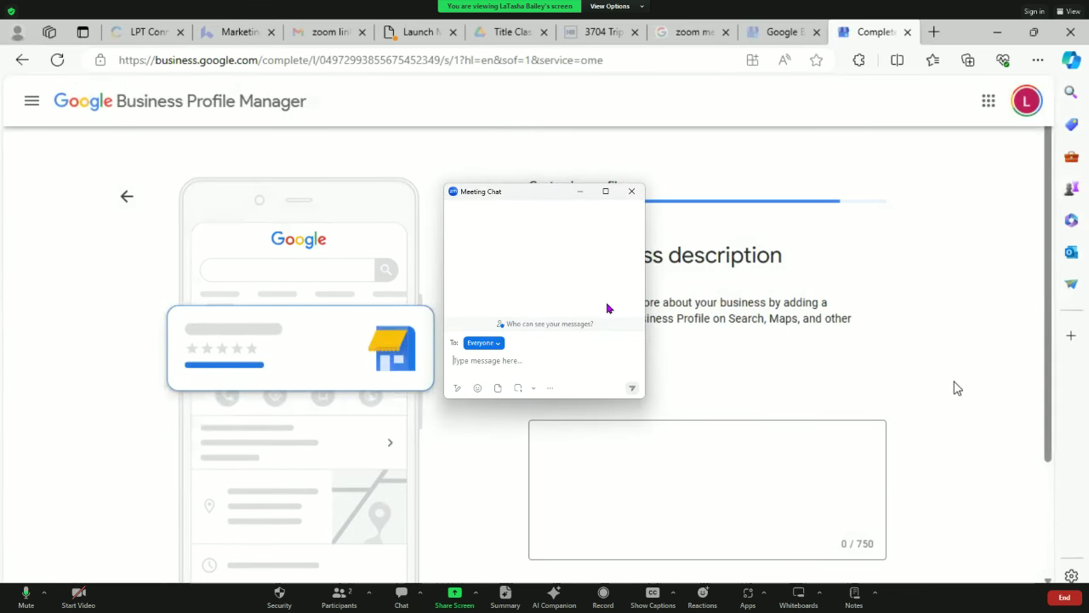
{"action": "left_click", "coordinate": [535, 362]}
{"action": "key", "text": "ctrl+v"}
{"action": "key", "text": "Return"}
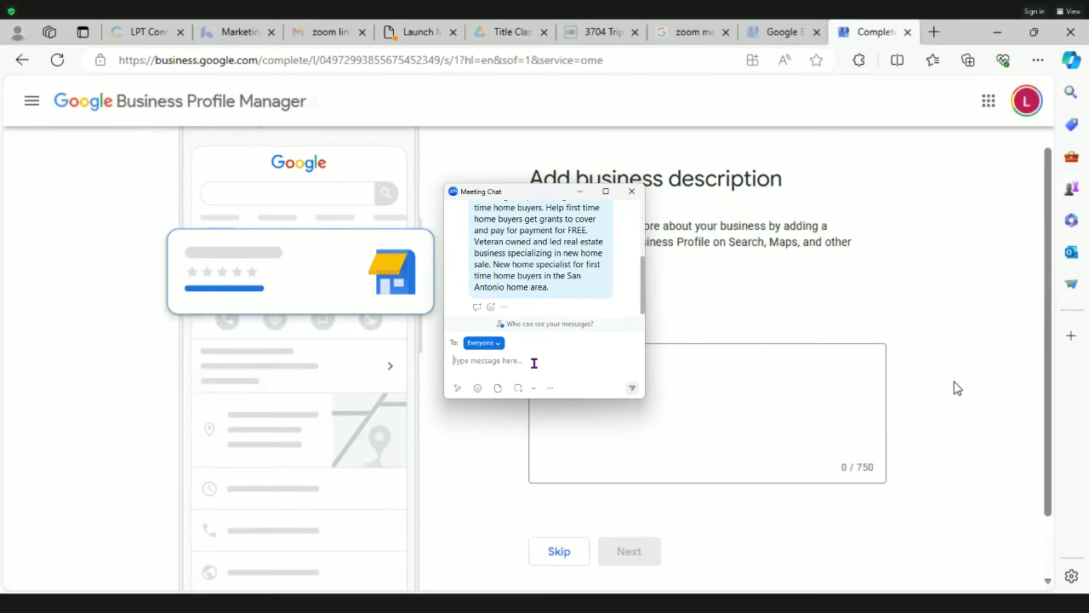
{"action": "left_click_drag", "start_coordinate": [549, 193], "coordinate": [876, 154]}
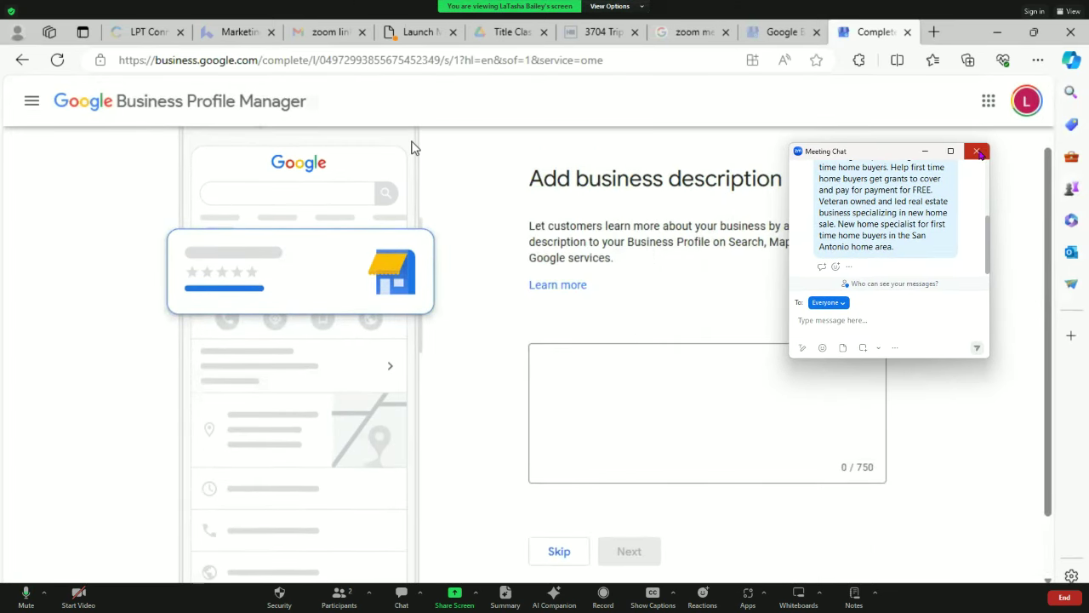
{"action": "left_click", "coordinate": [977, 151]}
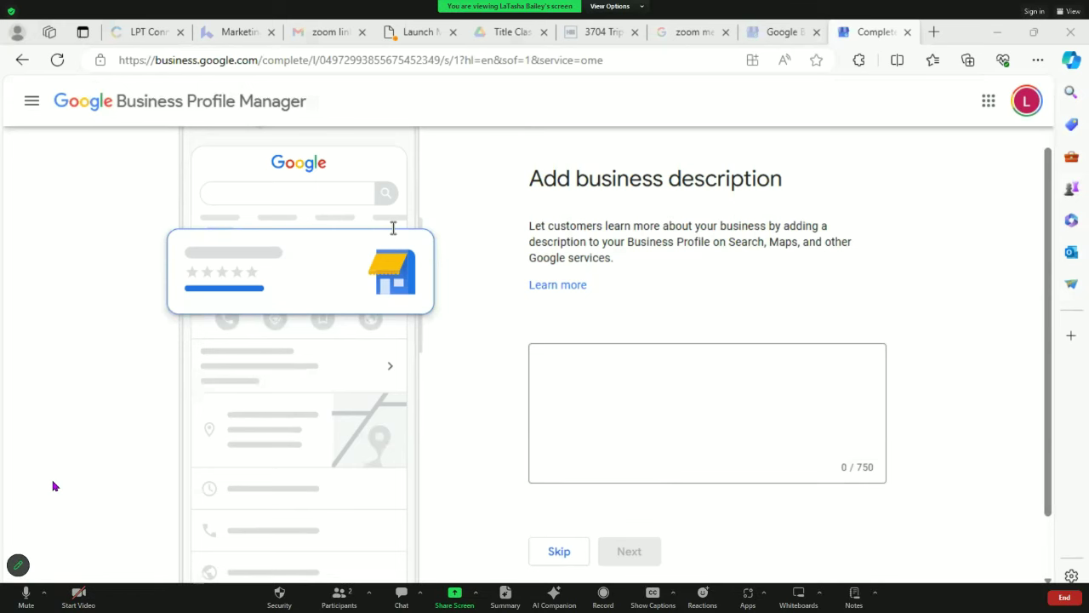
Paste the prepared 435-character San Antonio real-estate description and continue.
{"action": "left_click", "coordinate": [754, 407]}
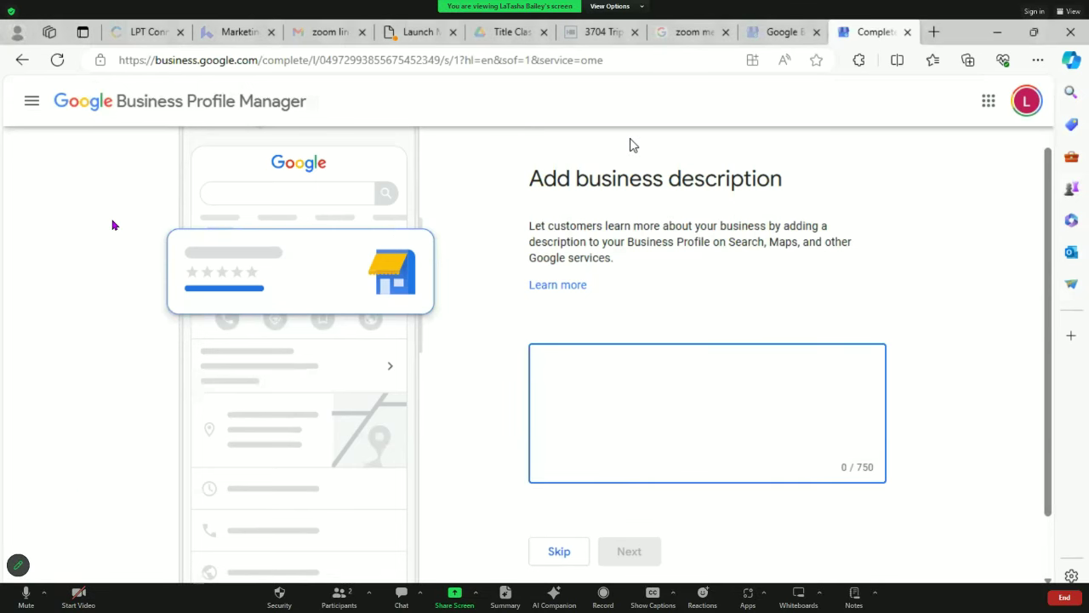
{"action": "right_click", "coordinate": [601, 376]}
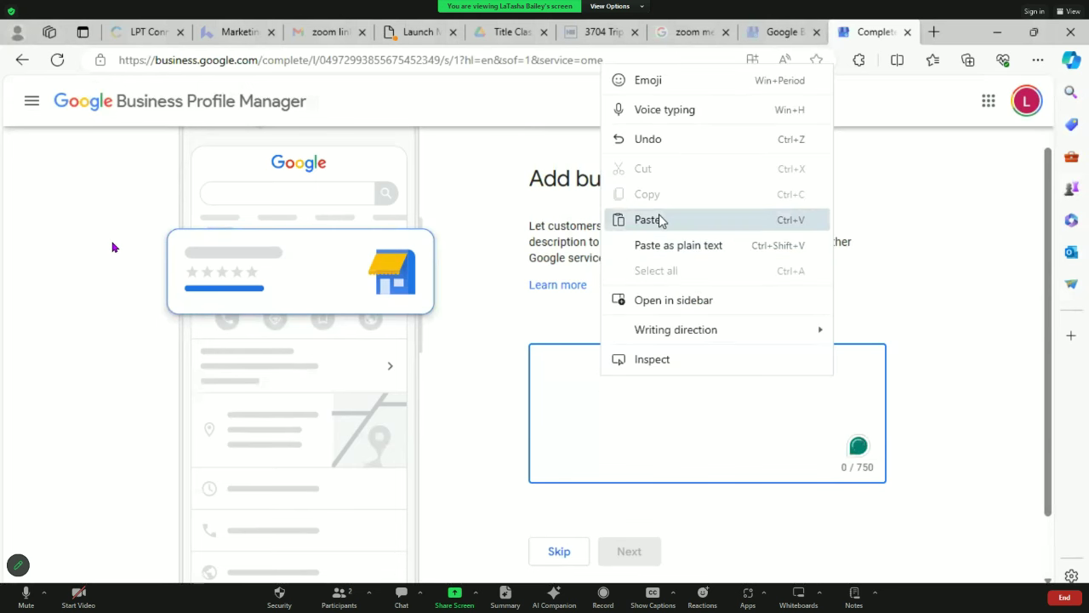
{"action": "key", "text": "Return"}
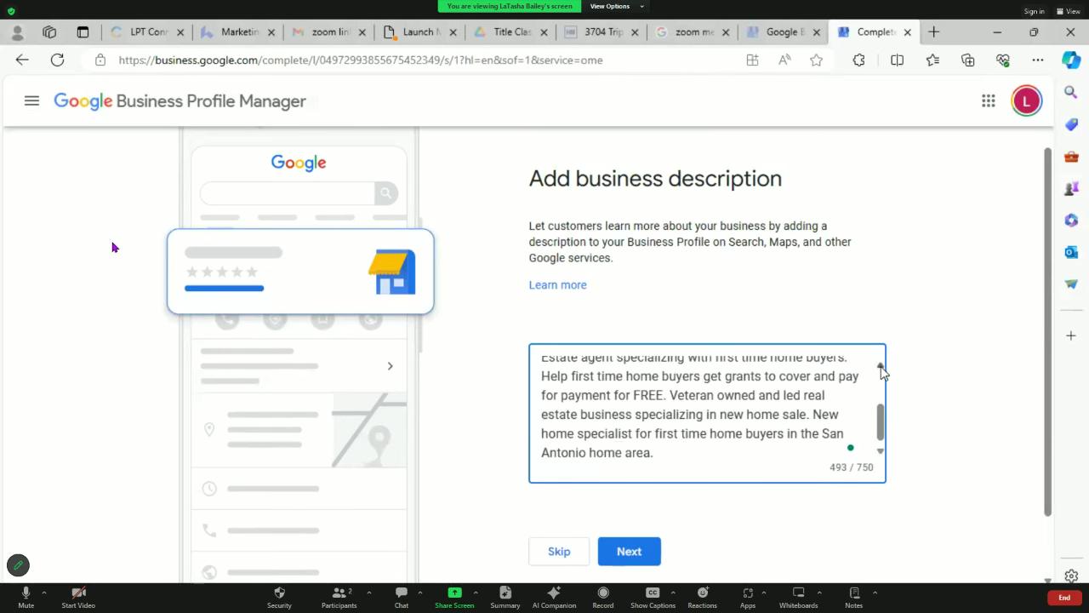
{"action": "scroll", "coordinate": [881, 369], "scroll_direction": "up", "scroll_amount": 5}
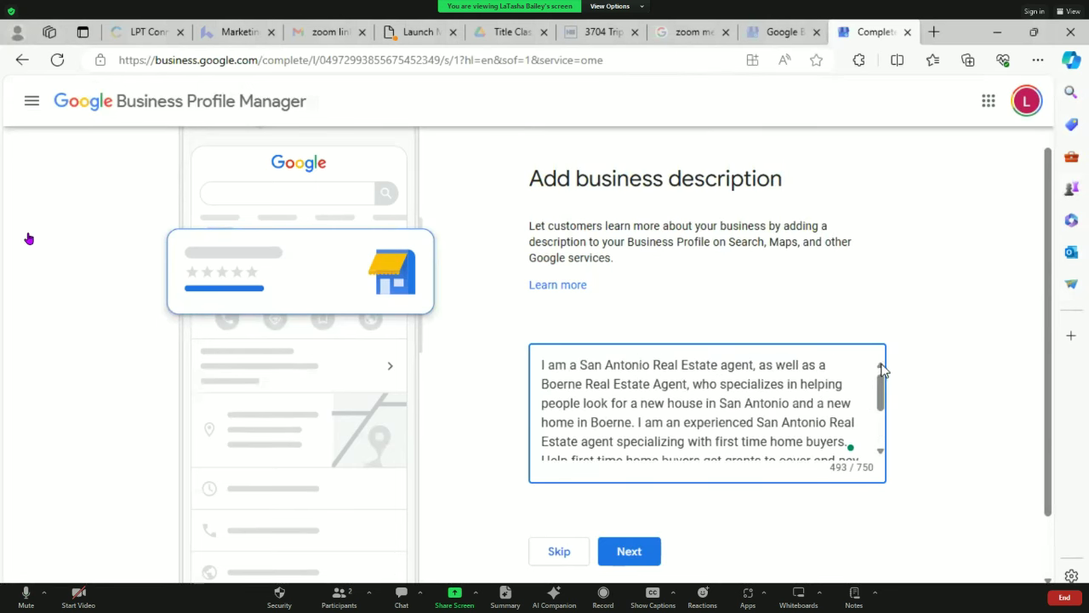
{"action": "scroll", "coordinate": [882, 369], "scroll_direction": "down", "scroll_amount": 5}
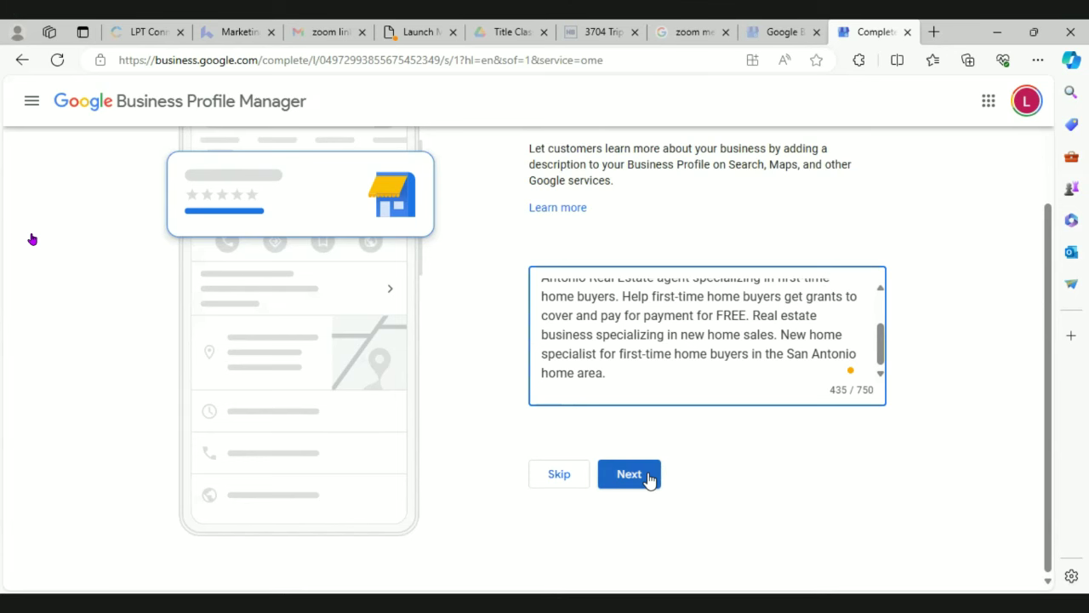
{"action": "left_click", "coordinate": [644, 478]}
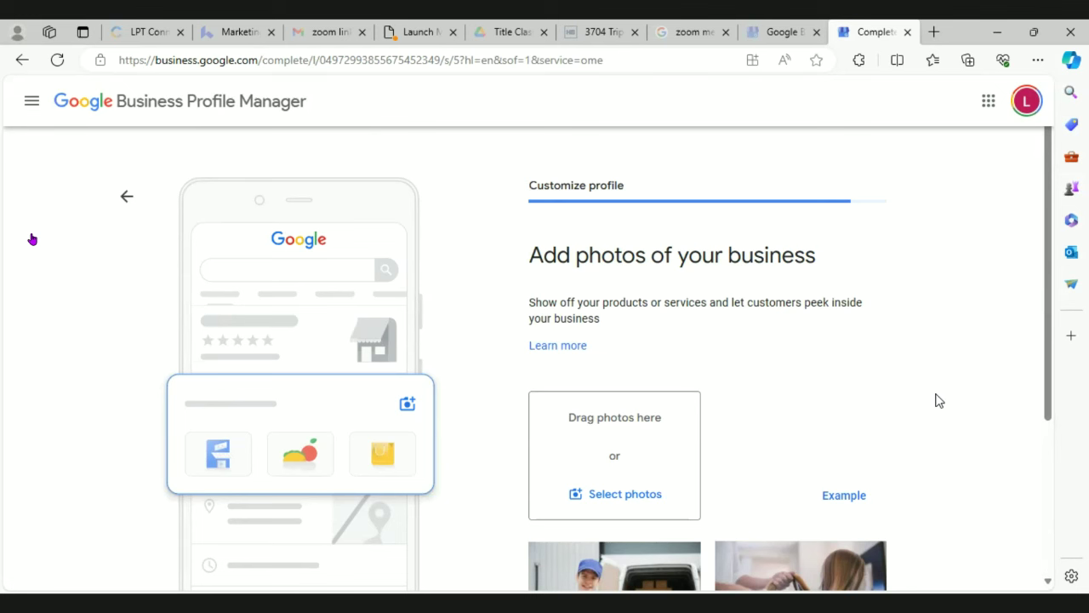
Skip the Add photos step without uploading any business pictures.
{"action": "scroll", "coordinate": [938, 400], "scroll_direction": "down", "scroll_amount": 1}
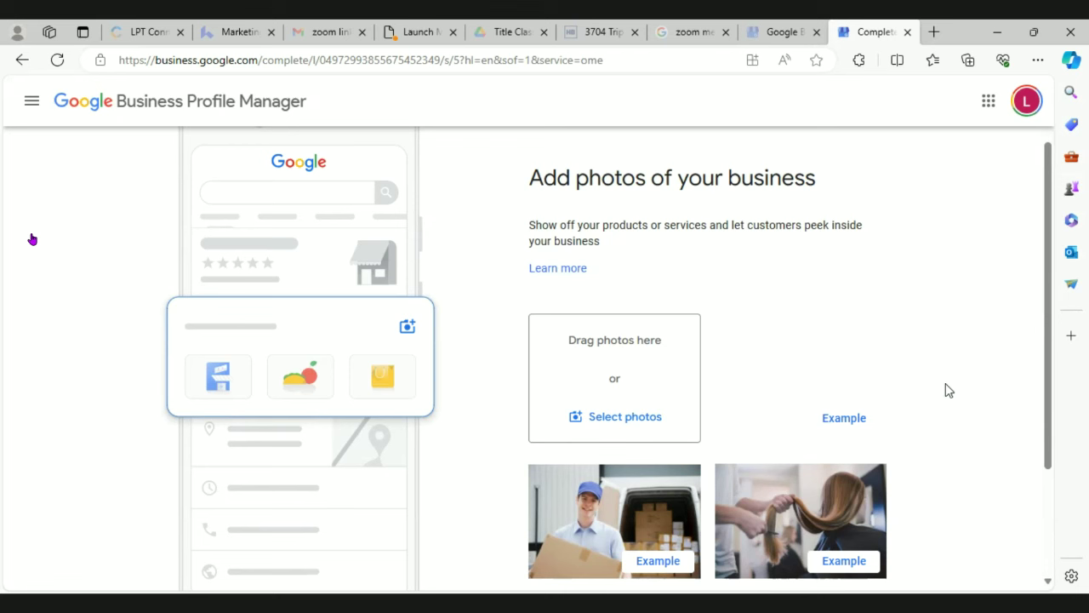
{"action": "scroll", "coordinate": [949, 390], "scroll_direction": "down", "scroll_amount": 1}
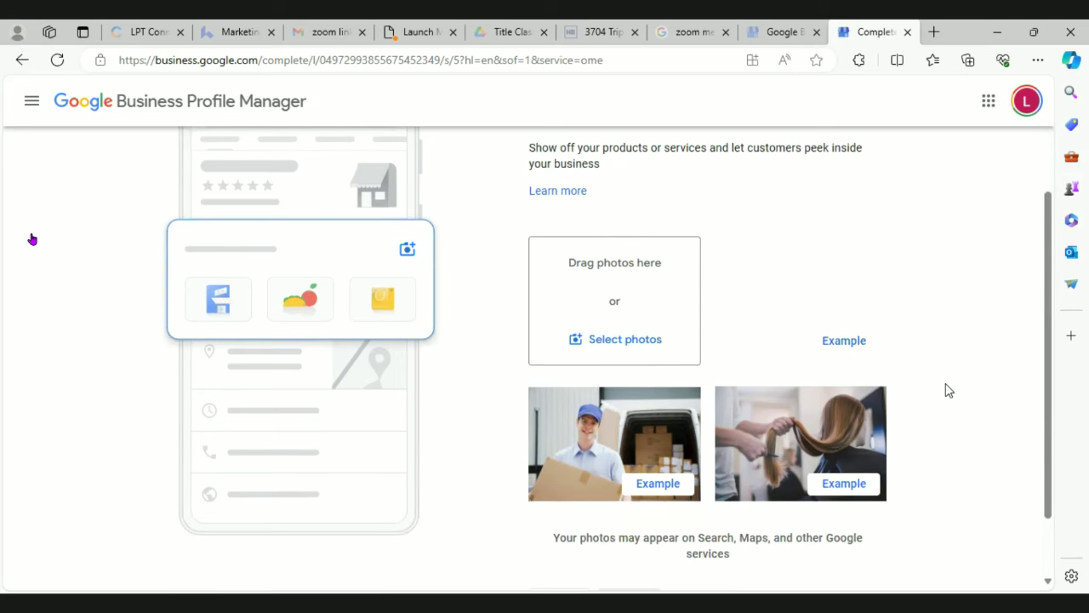
{"action": "scroll", "coordinate": [949, 390], "scroll_direction": "down", "scroll_amount": 1}
{"action": "left_click", "coordinate": [560, 521]}
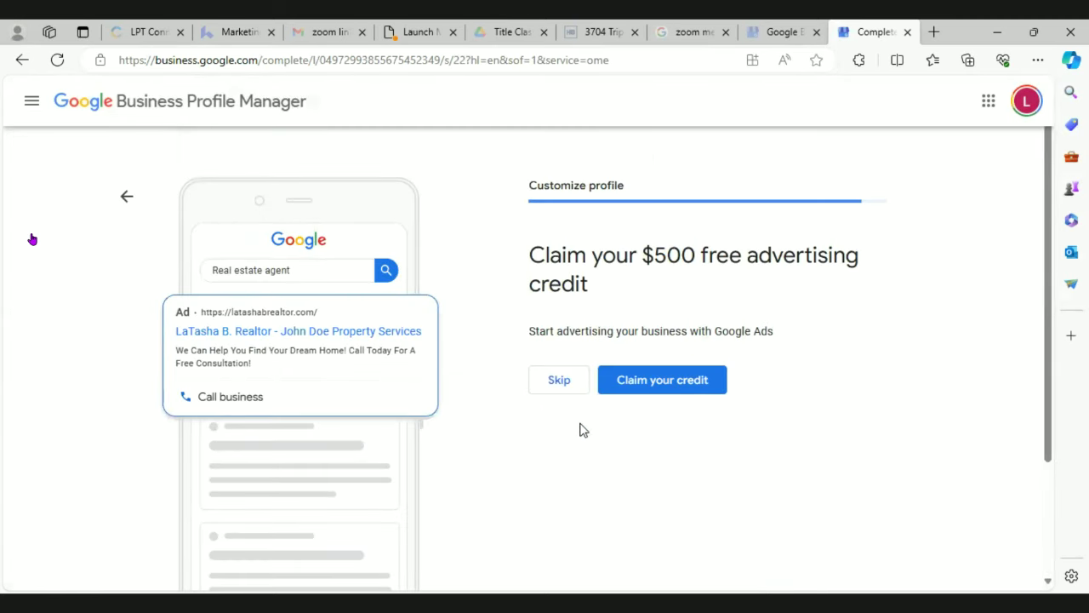
Skip the $500 ad credit and Google Workspace offers, then continue past the verification notice.
{"action": "left_click", "coordinate": [569, 386]}
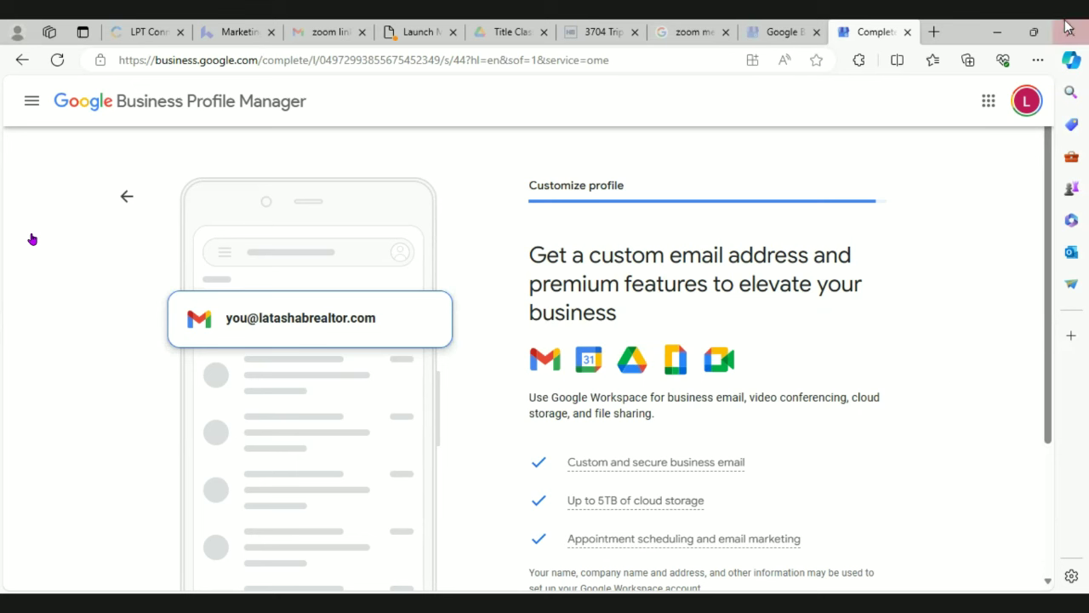
{"action": "scroll", "coordinate": [815, 401], "scroll_direction": "down", "scroll_amount": 2}
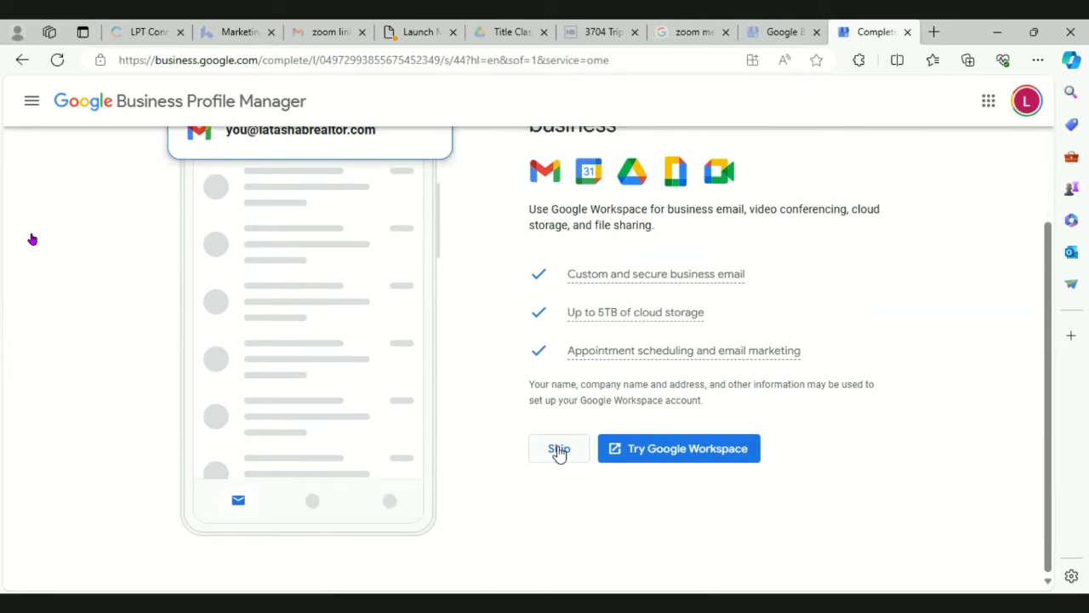
{"action": "left_click", "coordinate": [559, 450]}
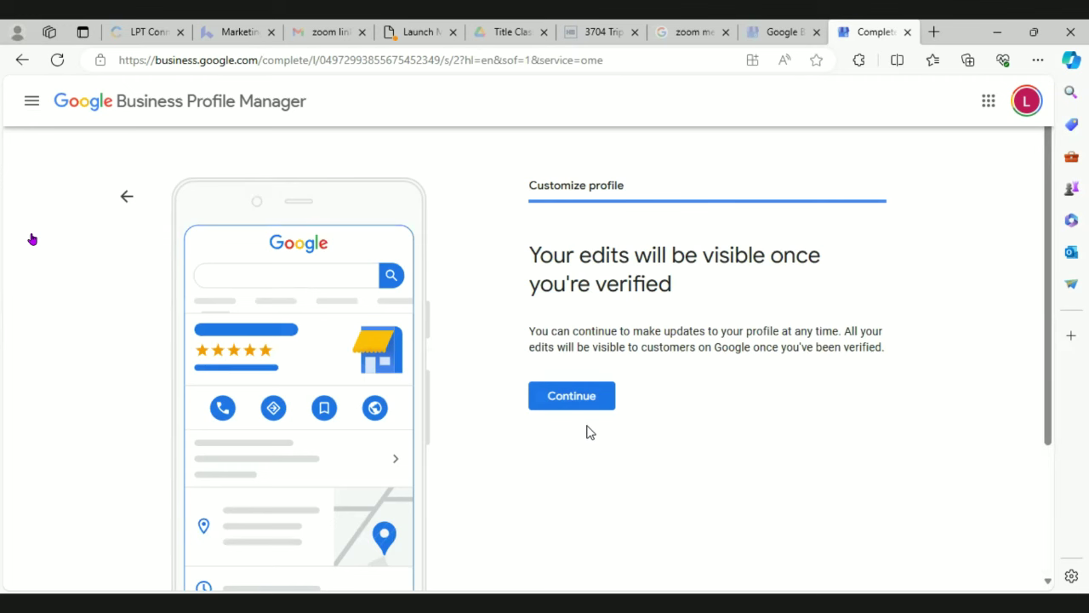
{"action": "left_click", "coordinate": [571, 398]}
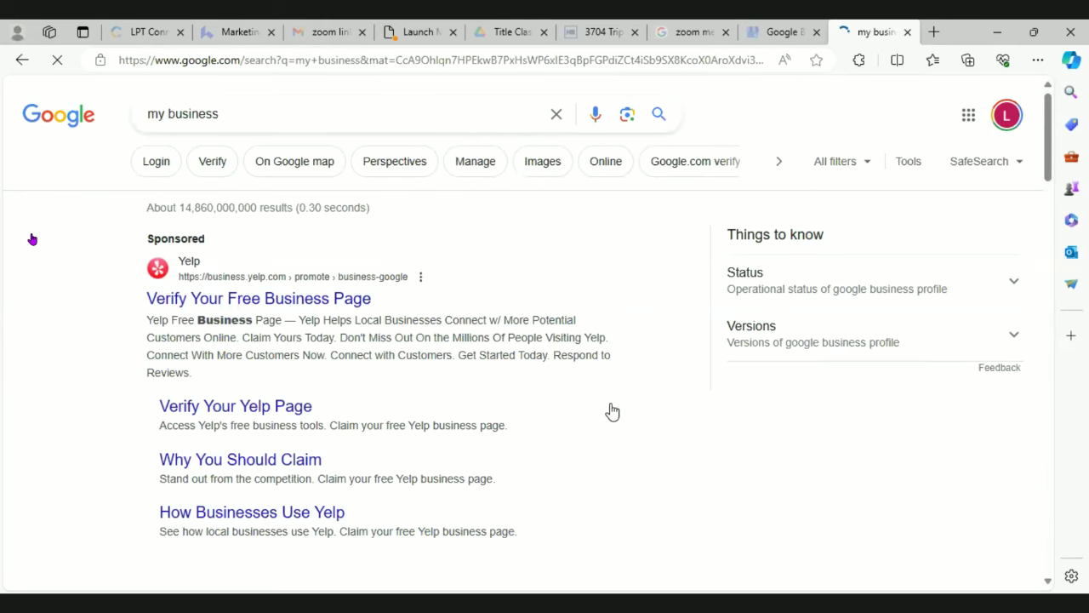
Open Edit profile on the real-estate business panel in the 'my business' results.
{"action": "scroll", "coordinate": [610, 410], "scroll_direction": "down", "scroll_amount": 3}
{"action": "scroll", "coordinate": [700, 397], "scroll_direction": "down", "scroll_amount": 2}
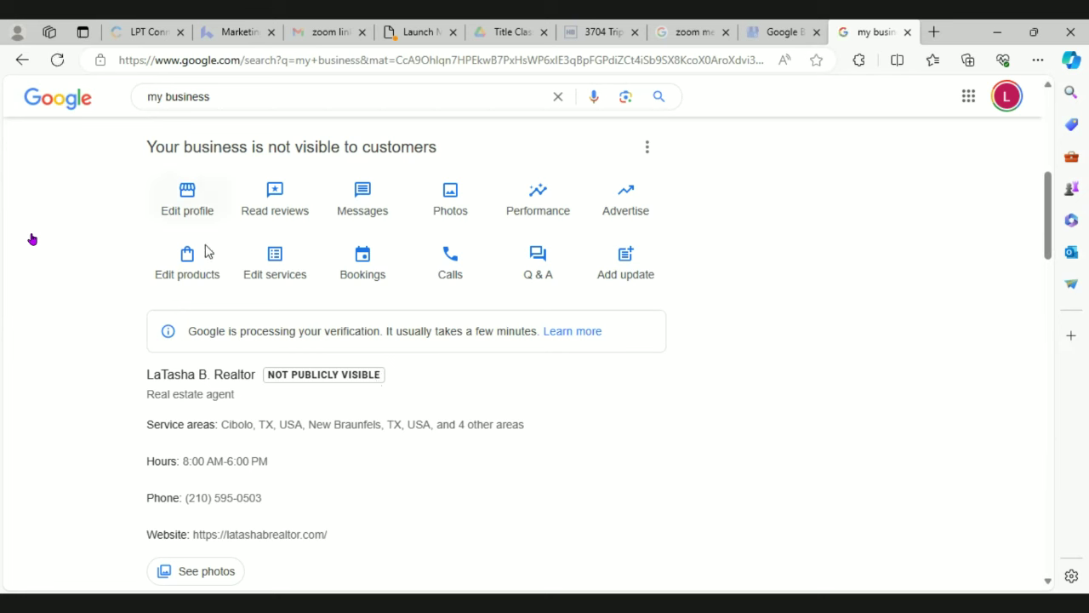
{"action": "left_click", "coordinate": [189, 198]}
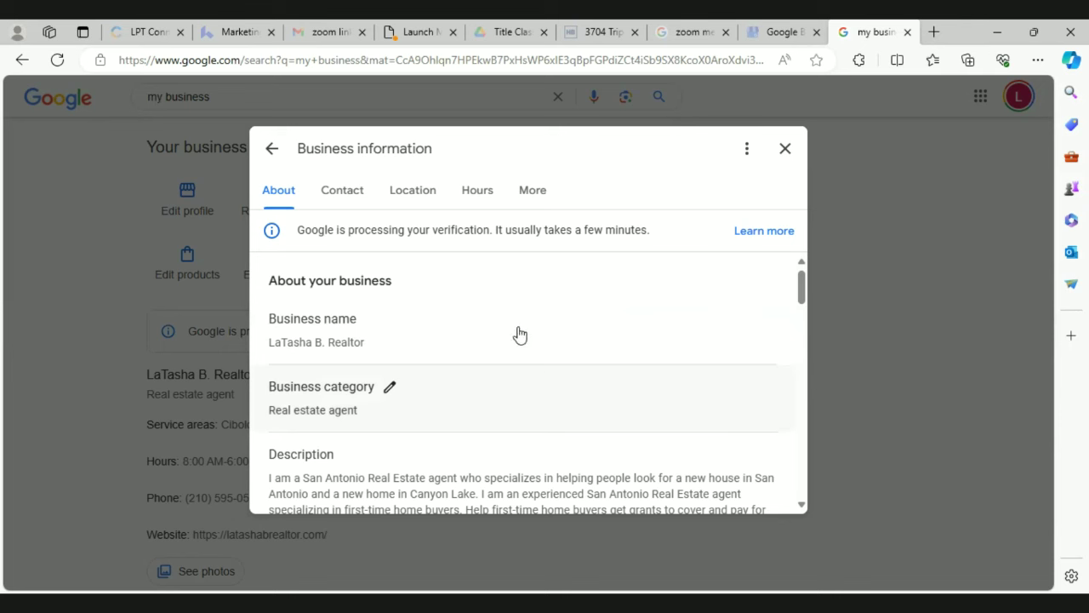
Show the Hours section, past the 8:00 AM–6:00 PM daily hours, down to More.
{"action": "left_click", "coordinate": [477, 192]}
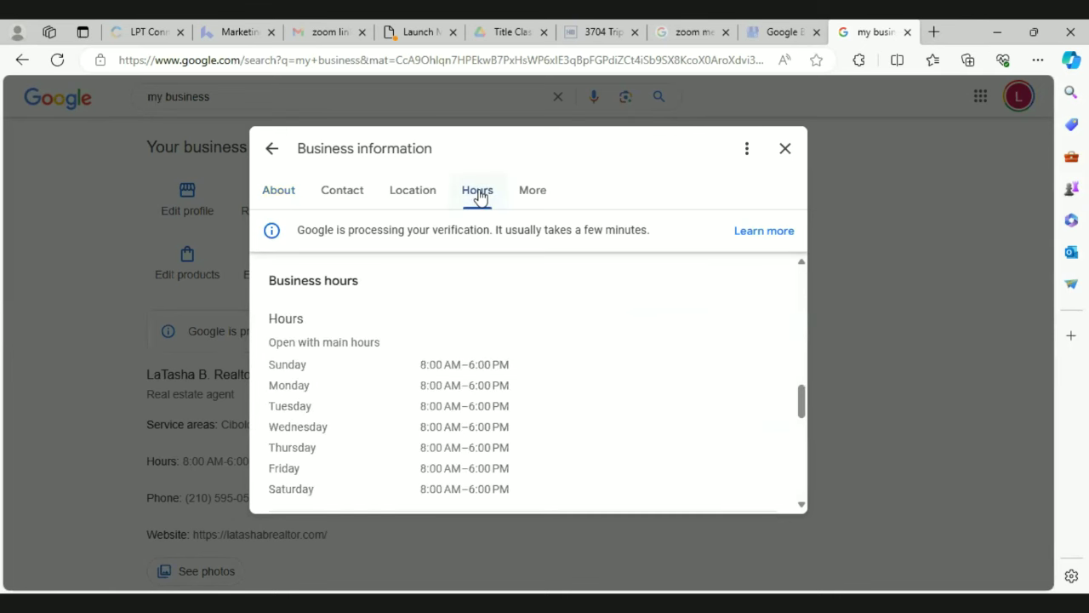
{"action": "scroll", "coordinate": [610, 399], "scroll_direction": "down", "scroll_amount": 2}
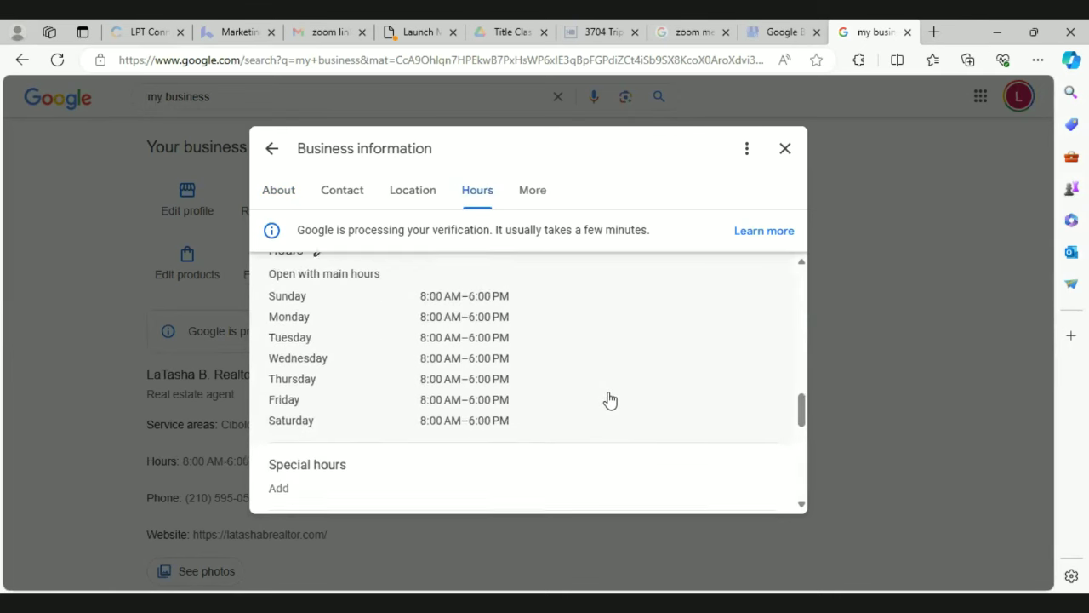
{"action": "scroll", "coordinate": [607, 399], "scroll_direction": "down", "scroll_amount": 2}
{"action": "scroll", "coordinate": [403, 392], "scroll_direction": "up", "scroll_amount": 1}
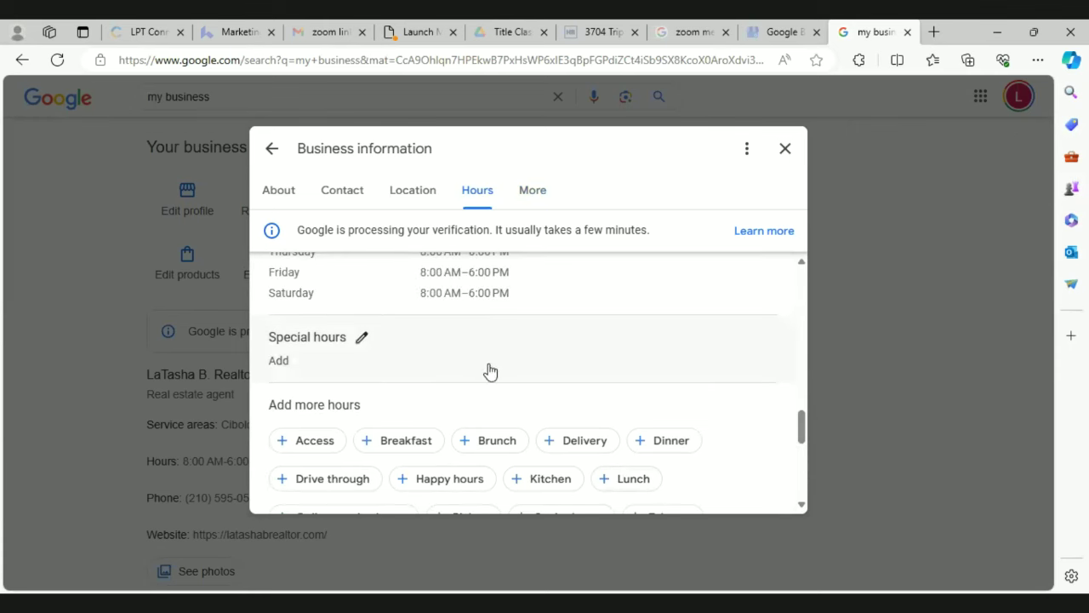
{"action": "scroll", "coordinate": [590, 384], "scroll_direction": "down", "scroll_amount": 1}
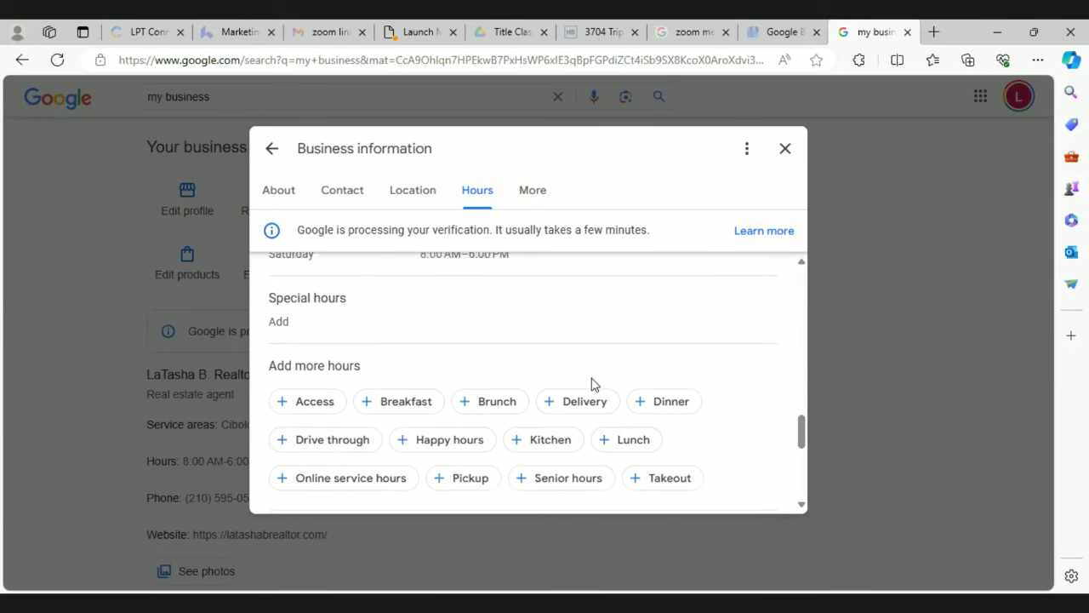
{"action": "scroll", "coordinate": [593, 384], "scroll_direction": "down", "scroll_amount": 2}
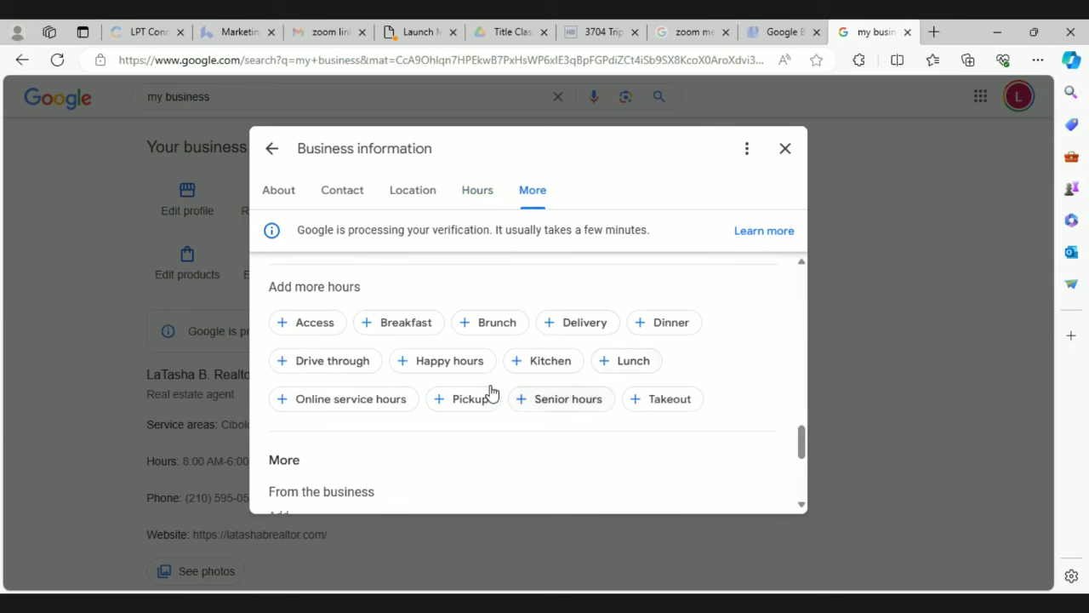
Start online service hours and set Sunday to open 24 hours.
{"action": "left_click", "coordinate": [397, 399]}
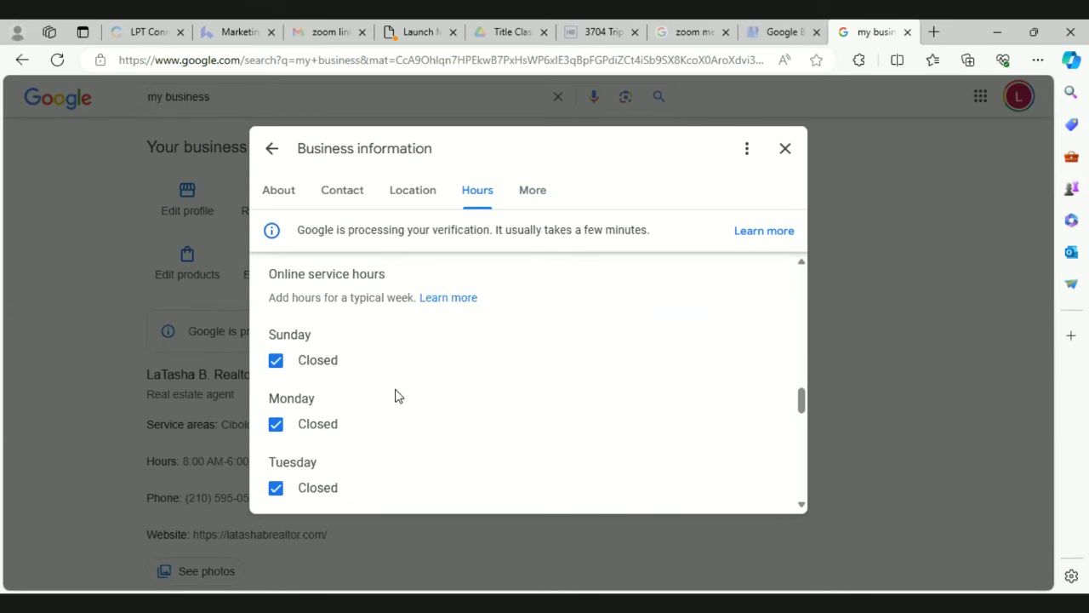
{"action": "left_click", "coordinate": [274, 364]}
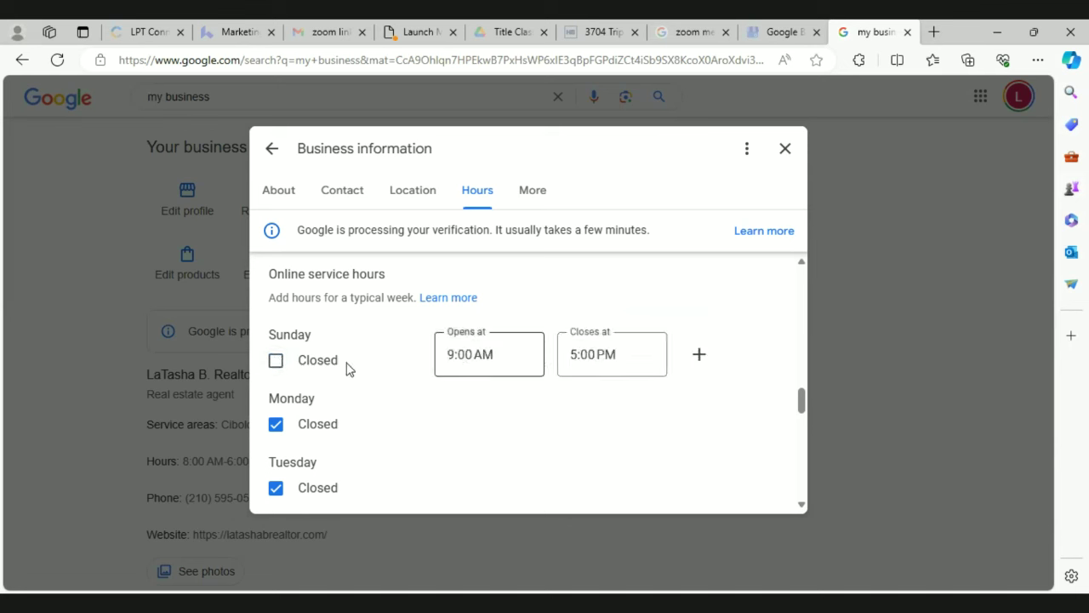
{"action": "left_click", "coordinate": [525, 355]}
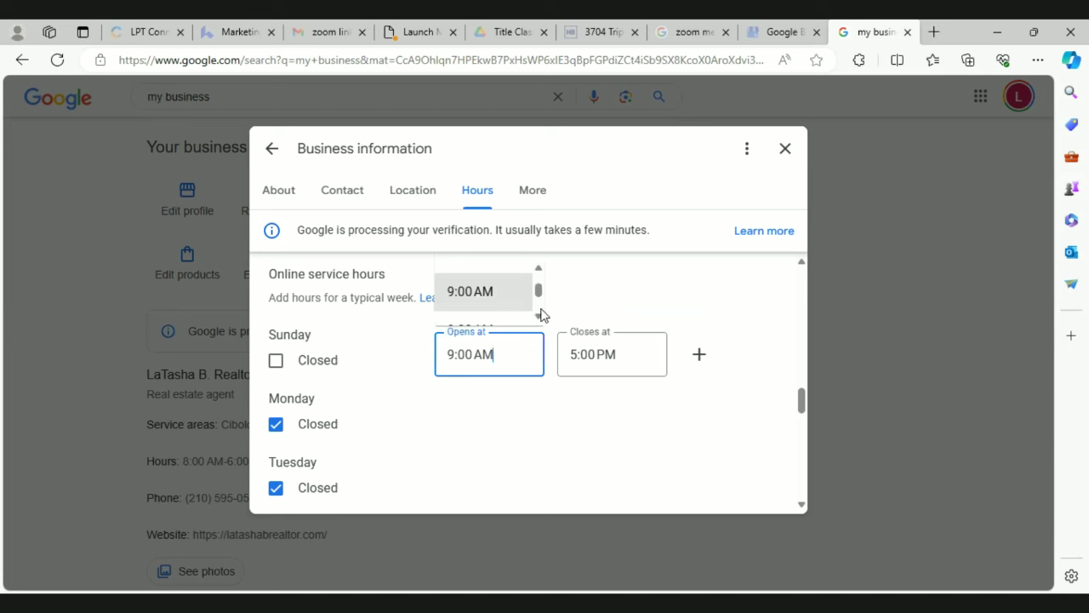
{"action": "scroll", "coordinate": [537, 316], "scroll_direction": "down", "scroll_amount": 3}
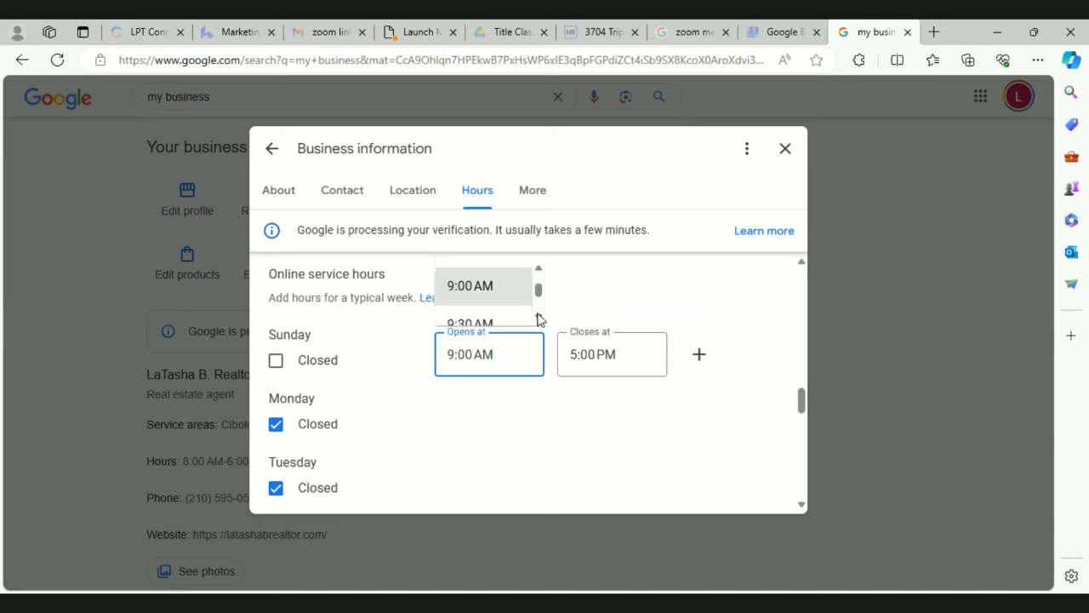
{"action": "left_click", "coordinate": [539, 269]}
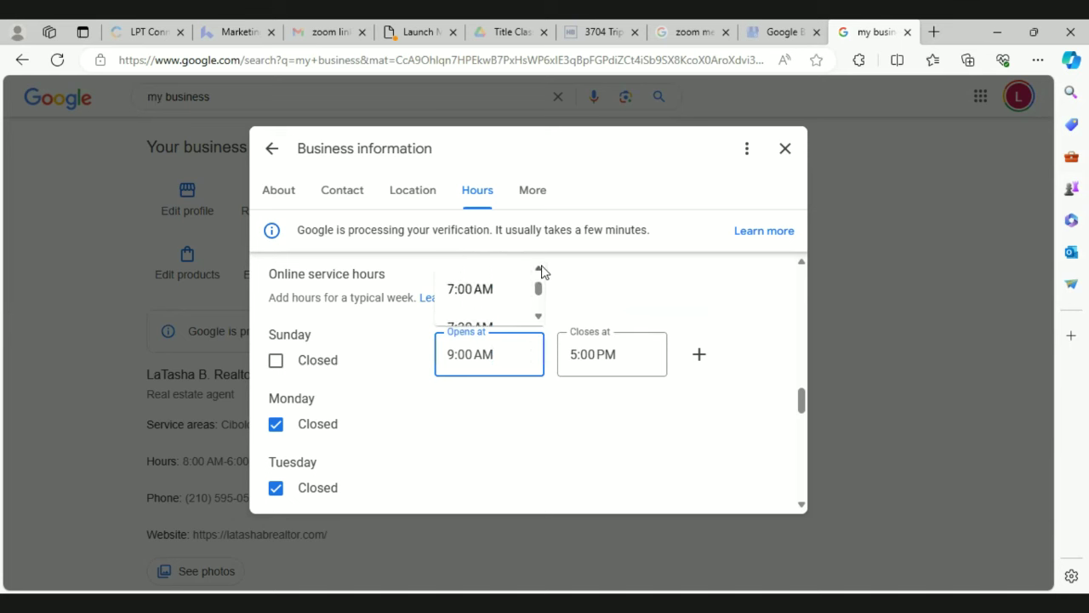
{"action": "scroll", "coordinate": [542, 270], "scroll_direction": "up", "scroll_amount": 5}
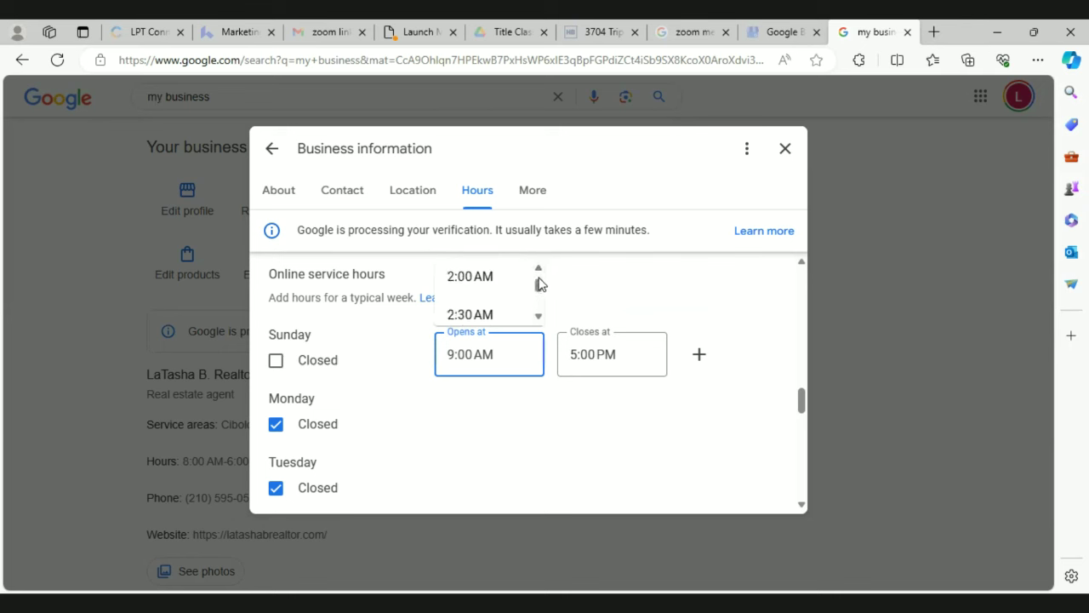
{"action": "scroll", "coordinate": [541, 284], "scroll_direction": "up", "scroll_amount": 2}
{"action": "scroll", "coordinate": [540, 272], "scroll_direction": "up", "scroll_amount": 2}
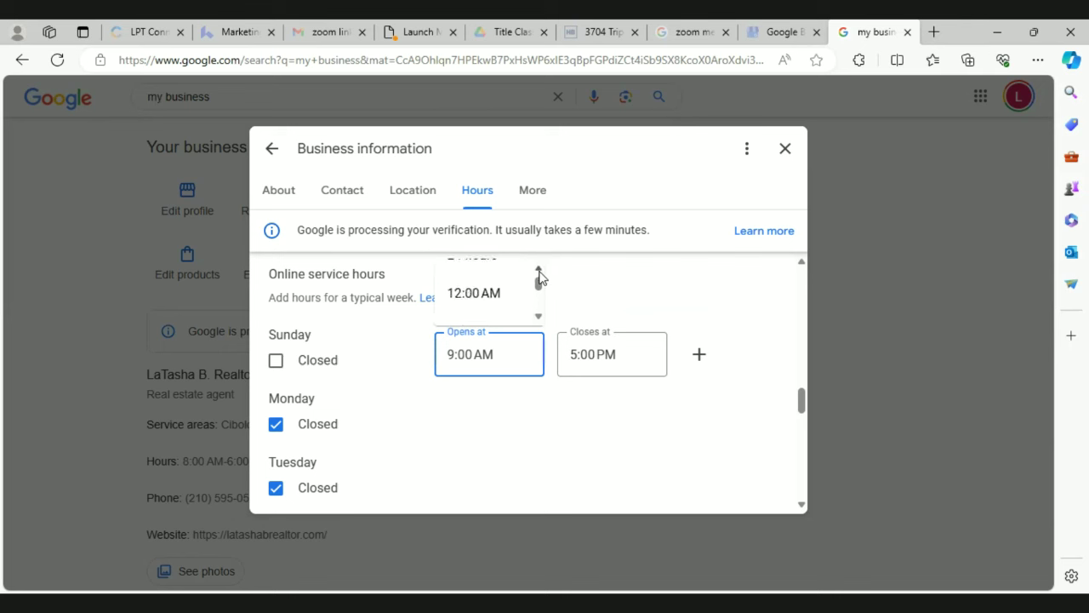
{"action": "scroll", "coordinate": [617, 290], "scroll_direction": "up", "scroll_amount": 1}
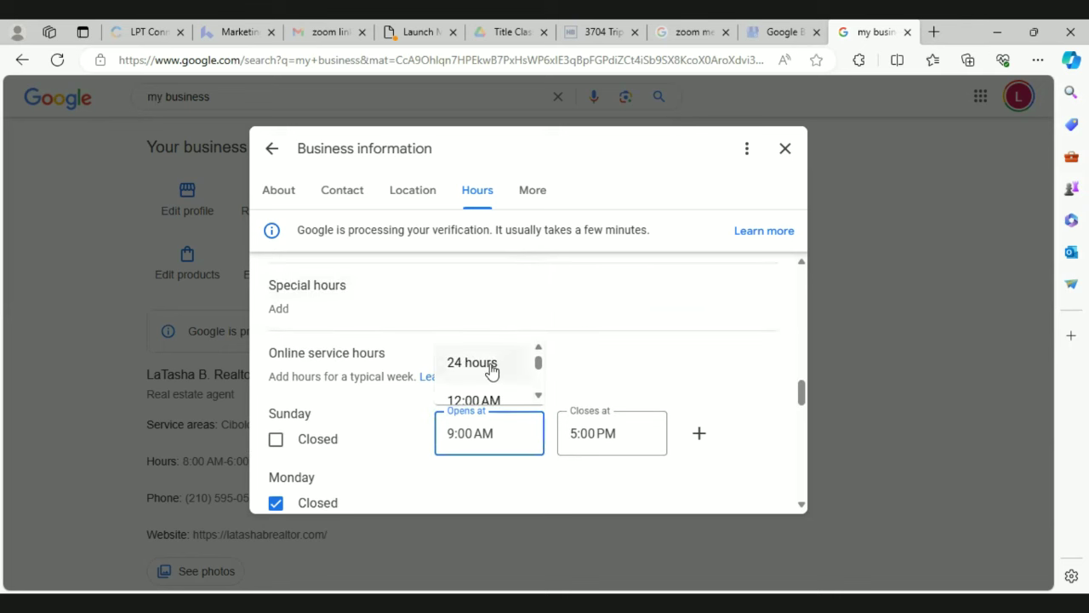
{"action": "left_click", "coordinate": [490, 370]}
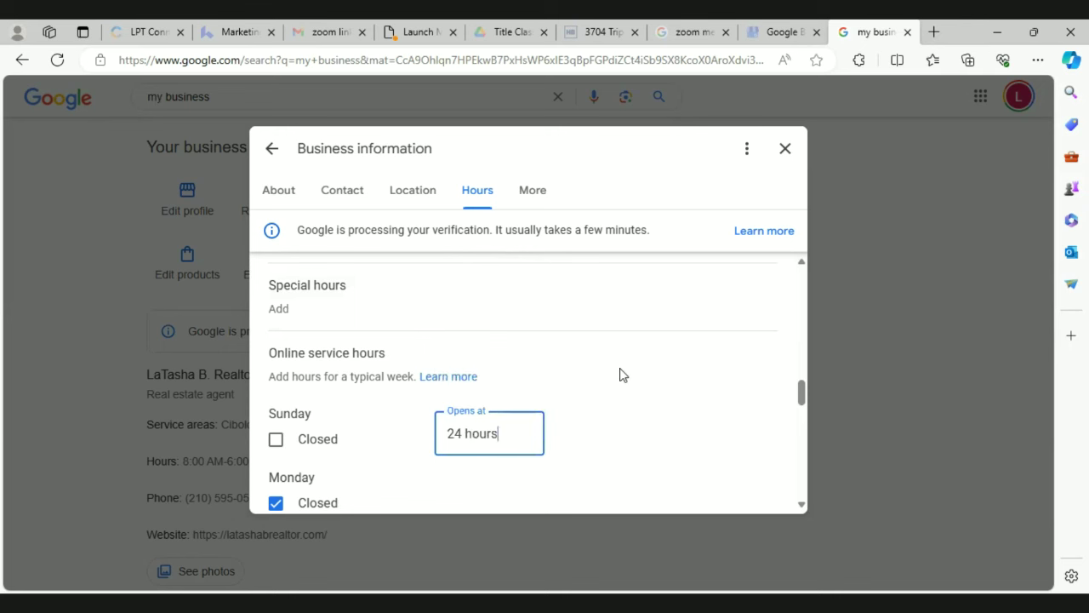
Mark Monday as open and set it to 24 hours.
{"action": "scroll", "coordinate": [596, 374], "scroll_direction": "down", "scroll_amount": 1}
{"action": "left_click", "coordinate": [279, 425]}
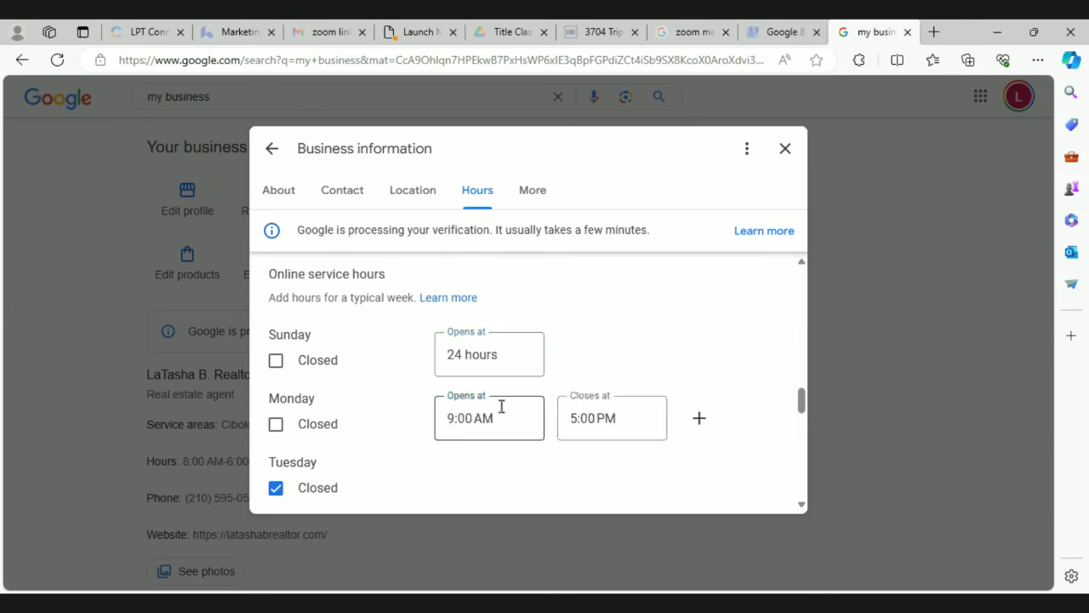
{"action": "left_click", "coordinate": [503, 413]}
{"action": "scroll", "coordinate": [503, 359], "scroll_direction": "up", "scroll_amount": 6}
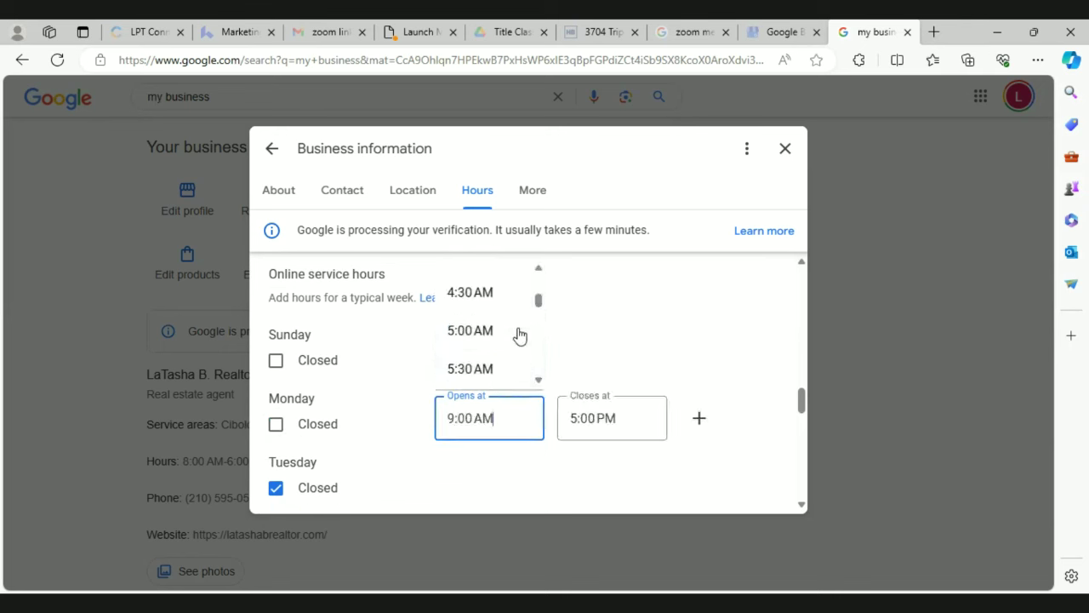
{"action": "scroll", "coordinate": [520, 336], "scroll_direction": "up", "scroll_amount": 3}
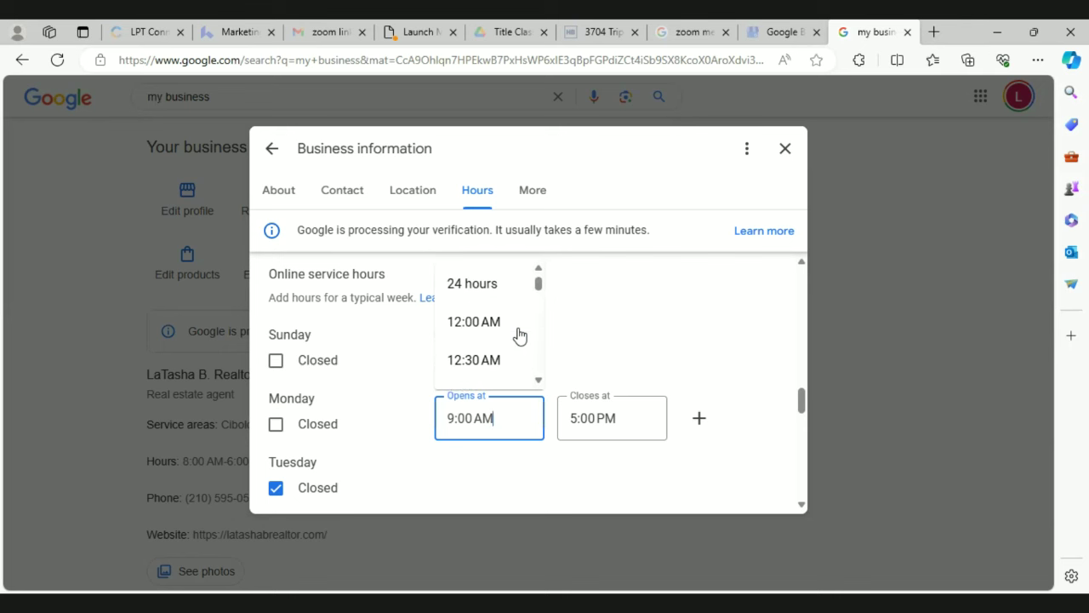
{"action": "left_click", "coordinate": [466, 285]}
Mark Tuesday as open and set it to 24 hours.
{"action": "scroll", "coordinate": [365, 425], "scroll_direction": "down", "scroll_amount": 2}
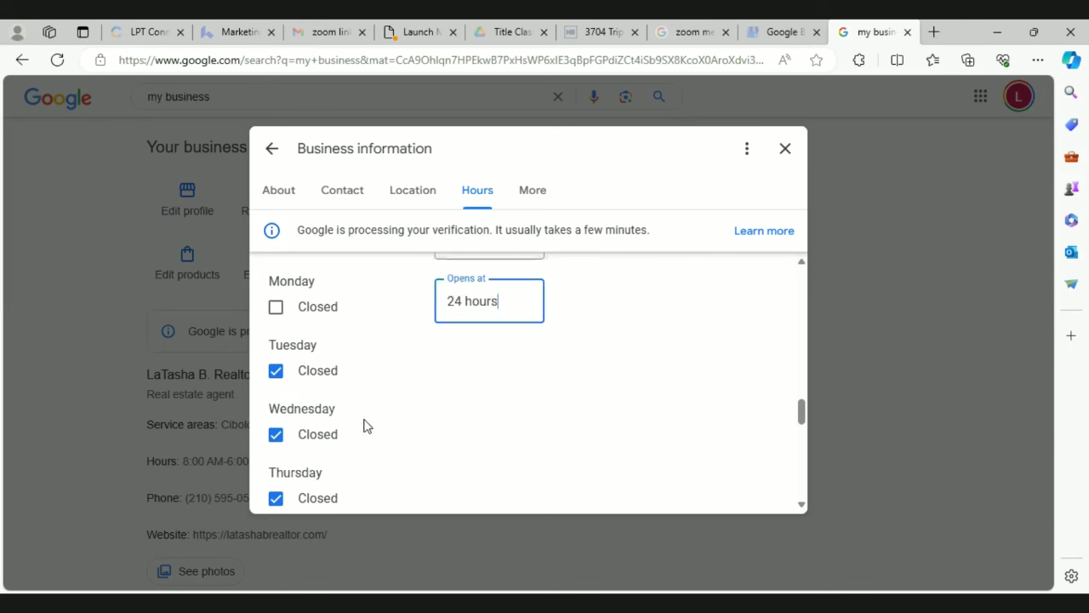
{"action": "left_click", "coordinate": [276, 332]}
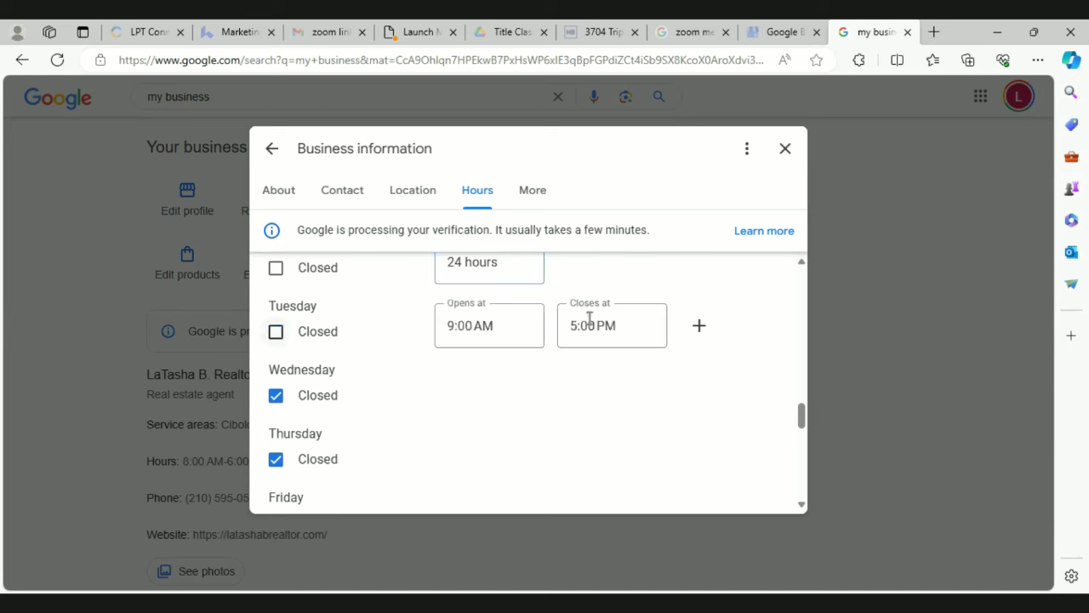
{"action": "left_click", "coordinate": [511, 325]}
{"action": "scroll", "coordinate": [507, 379], "scroll_direction": "up", "scroll_amount": 8}
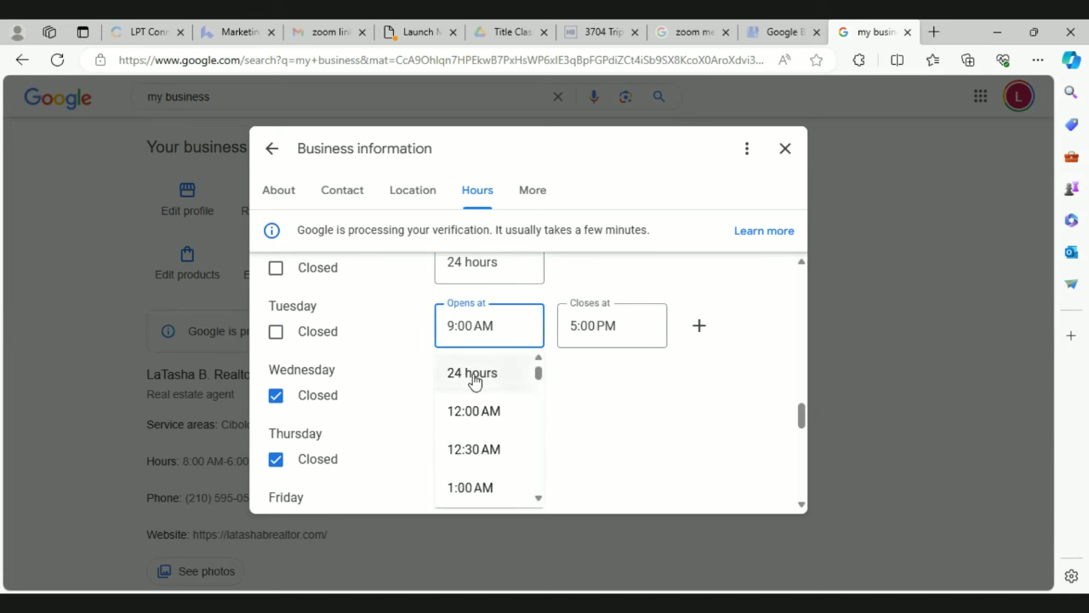
{"action": "left_click", "coordinate": [472, 379]}
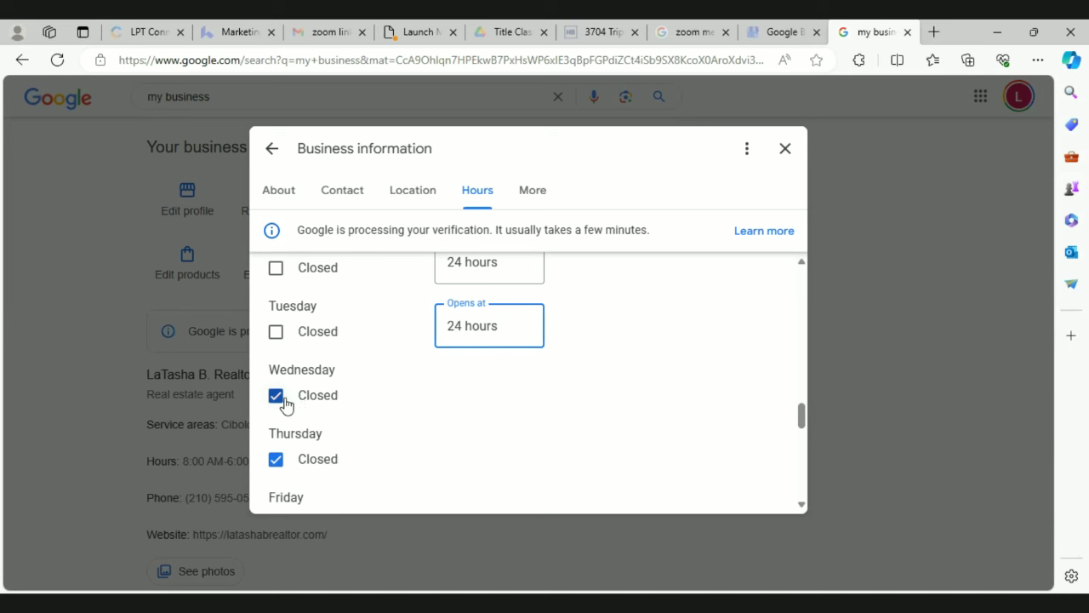
Mark Wednesday as open and set it to 24 hours.
{"action": "left_click", "coordinate": [278, 398]}
{"action": "left_click", "coordinate": [506, 390]}
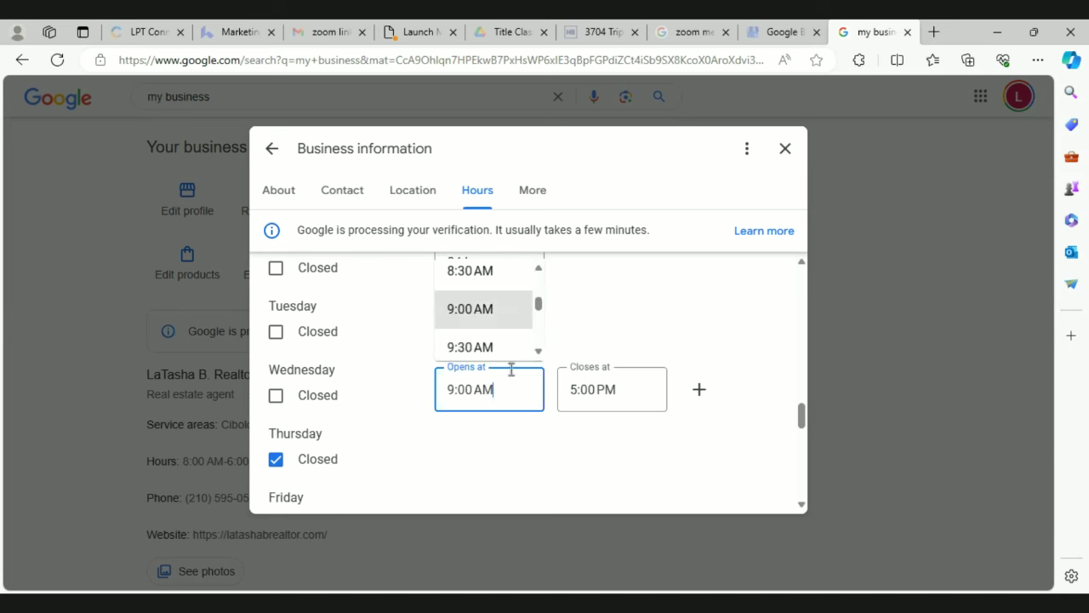
{"action": "scroll", "coordinate": [512, 328], "scroll_direction": "up", "scroll_amount": 5}
{"action": "scroll", "coordinate": [513, 329], "scroll_direction": "up", "scroll_amount": 5}
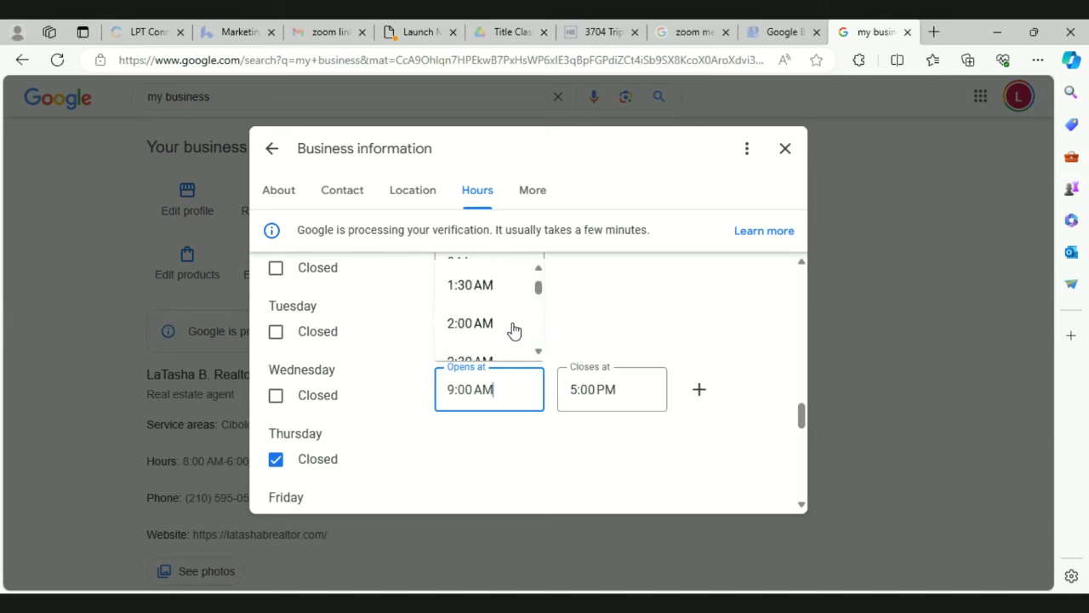
{"action": "left_click", "coordinate": [503, 285]}
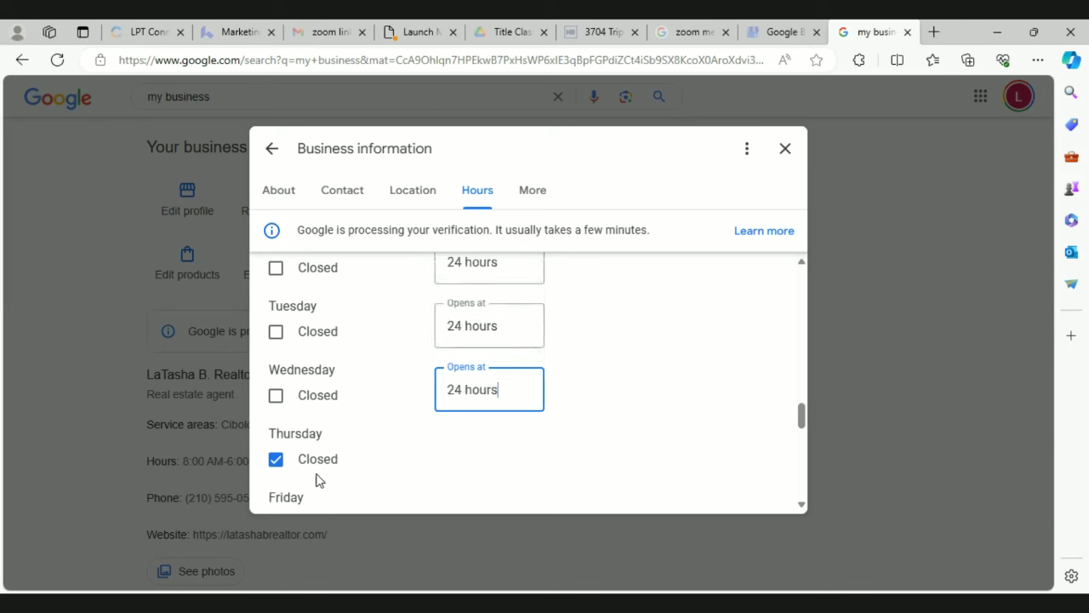
Mark Thursday as open and set it to 24 hours.
{"action": "scroll", "coordinate": [343, 281], "scroll_direction": "down", "scroll_amount": 2}
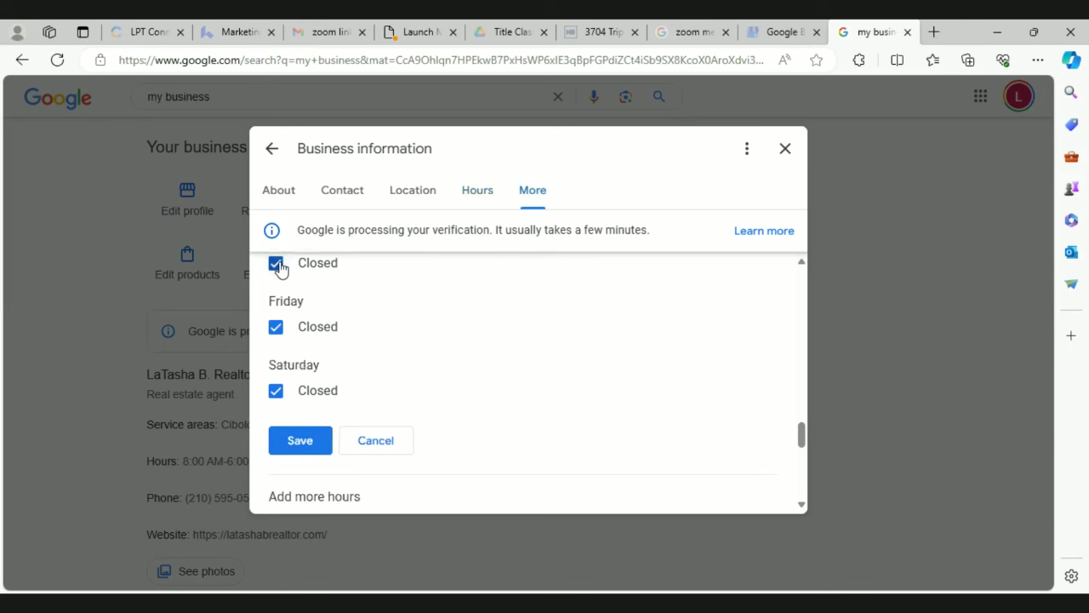
{"action": "left_click", "coordinate": [276, 264]}
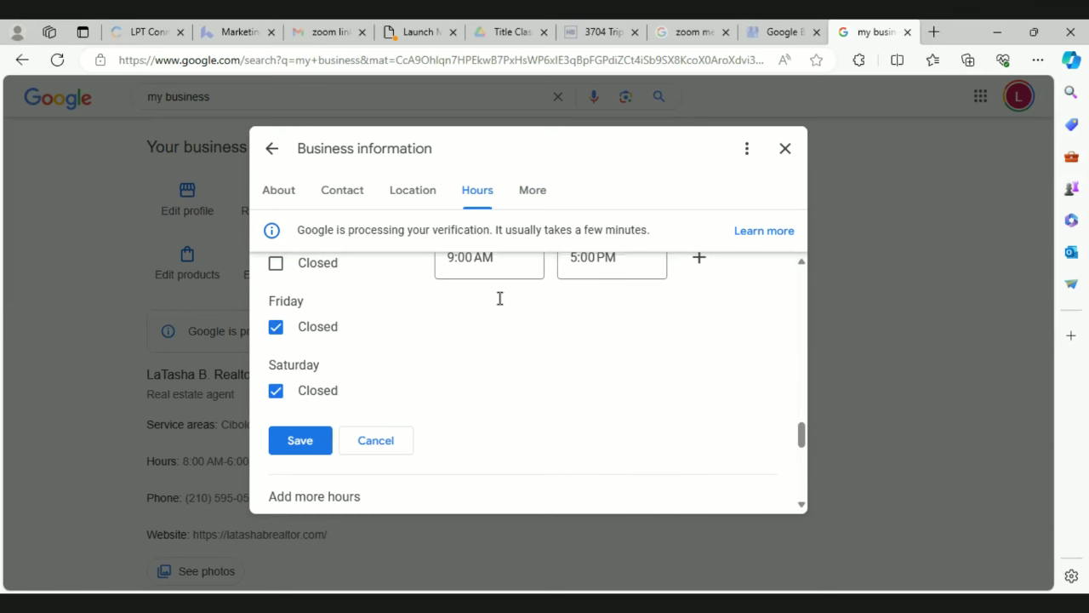
{"action": "scroll", "coordinate": [498, 299], "scroll_direction": "up", "scroll_amount": 1}
{"action": "left_click", "coordinate": [500, 301]}
{"action": "scroll", "coordinate": [620, 392], "scroll_direction": "up", "scroll_amount": 3}
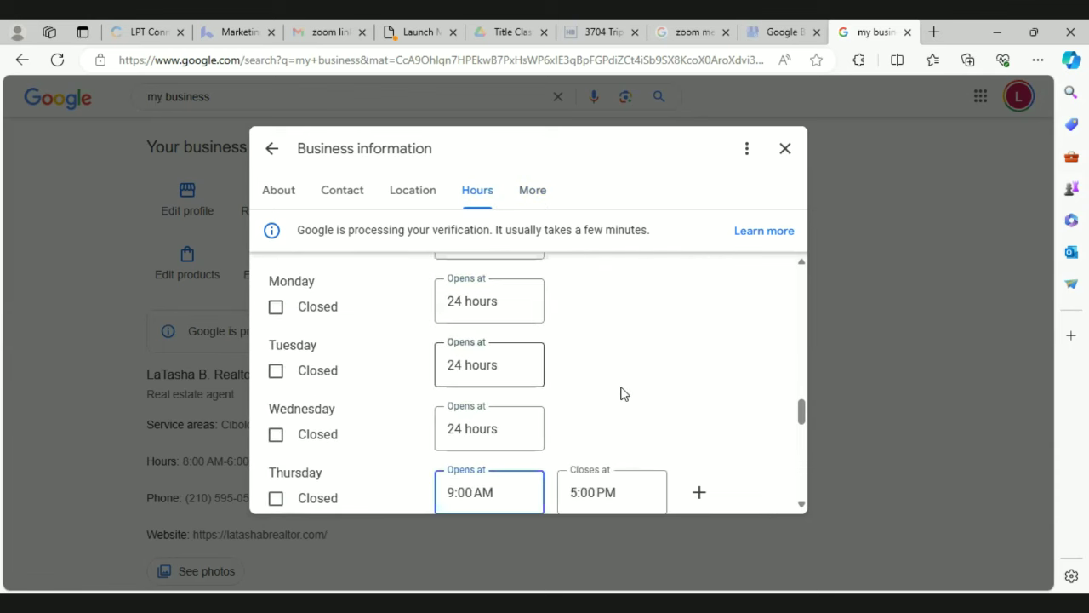
{"action": "scroll", "coordinate": [527, 380], "scroll_direction": "down", "scroll_amount": 3}
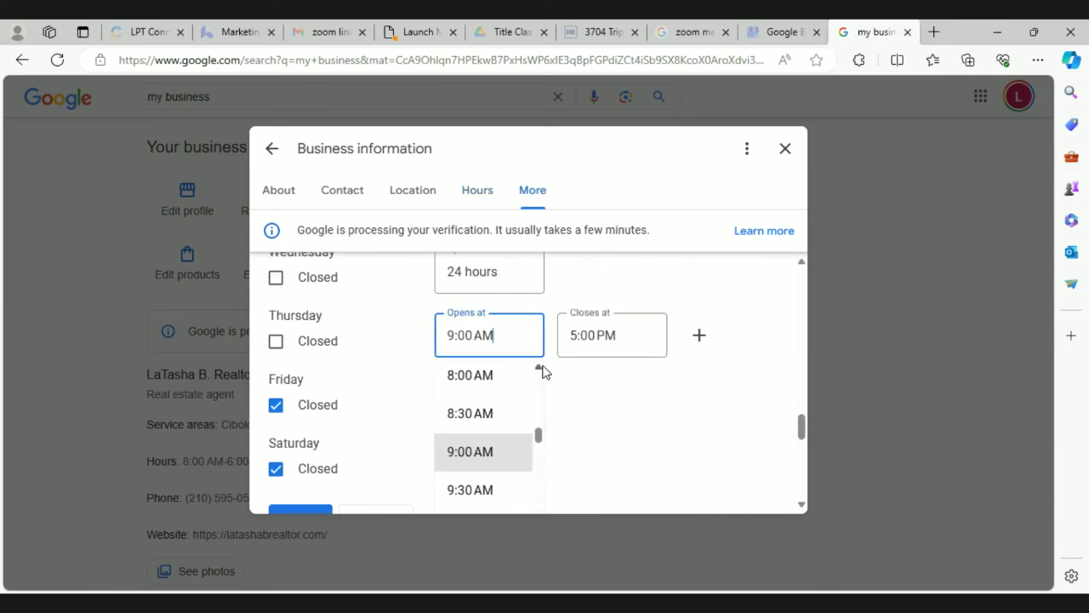
{"action": "scroll", "coordinate": [541, 369], "scroll_direction": "up", "scroll_amount": 5}
{"action": "scroll", "coordinate": [542, 372], "scroll_direction": "up", "scroll_amount": 2}
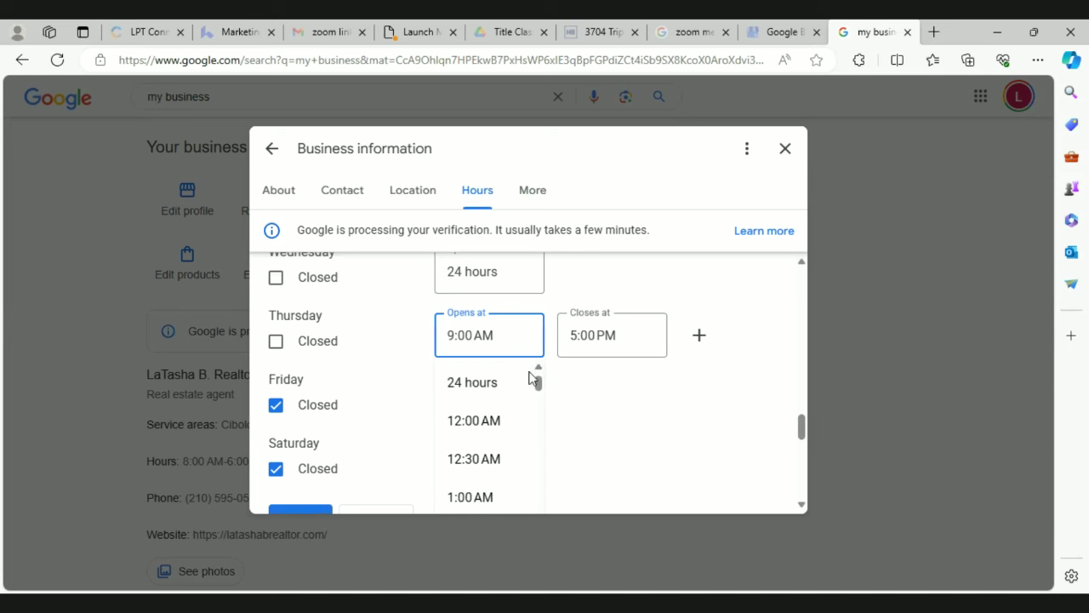
{"action": "left_click", "coordinate": [515, 384]}
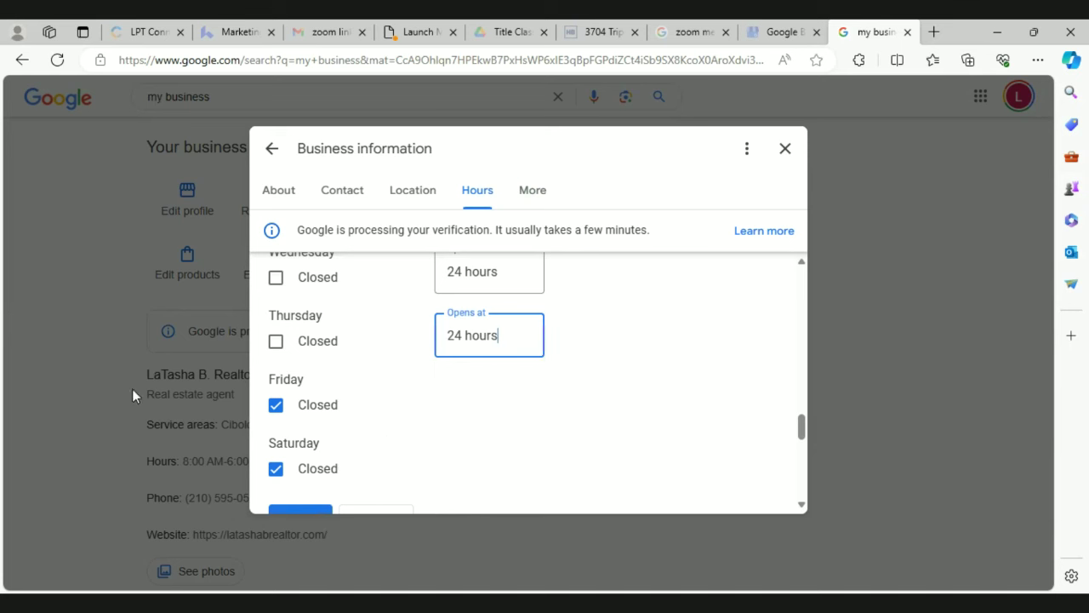
Mark Friday as open and set it to 24 hours.
{"action": "left_click", "coordinate": [274, 409]}
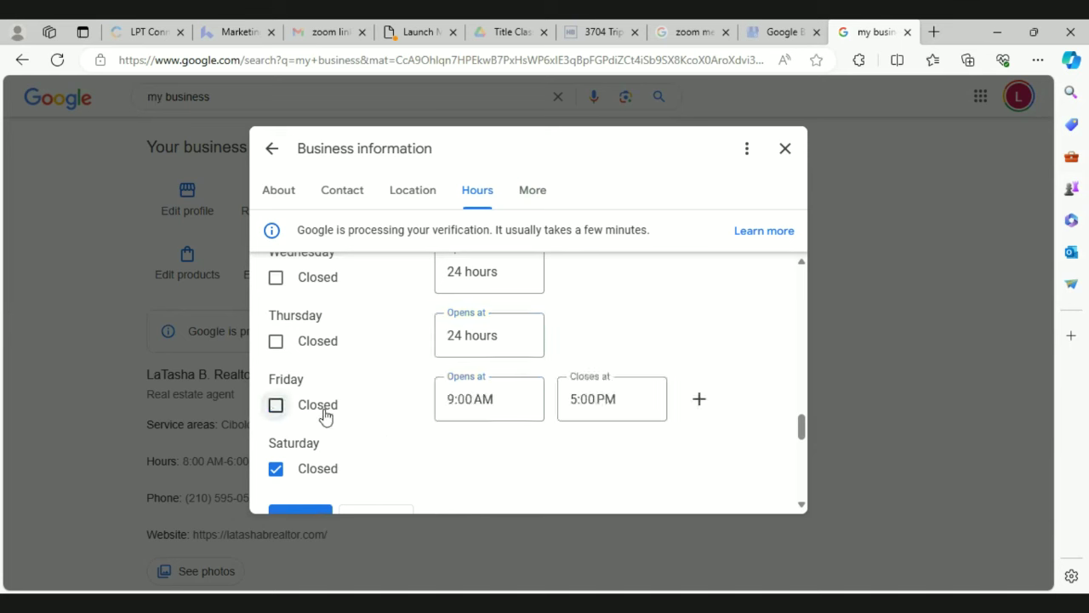
{"action": "left_click", "coordinate": [486, 401]}
{"action": "scroll", "coordinate": [515, 393], "scroll_direction": "up", "scroll_amount": 2}
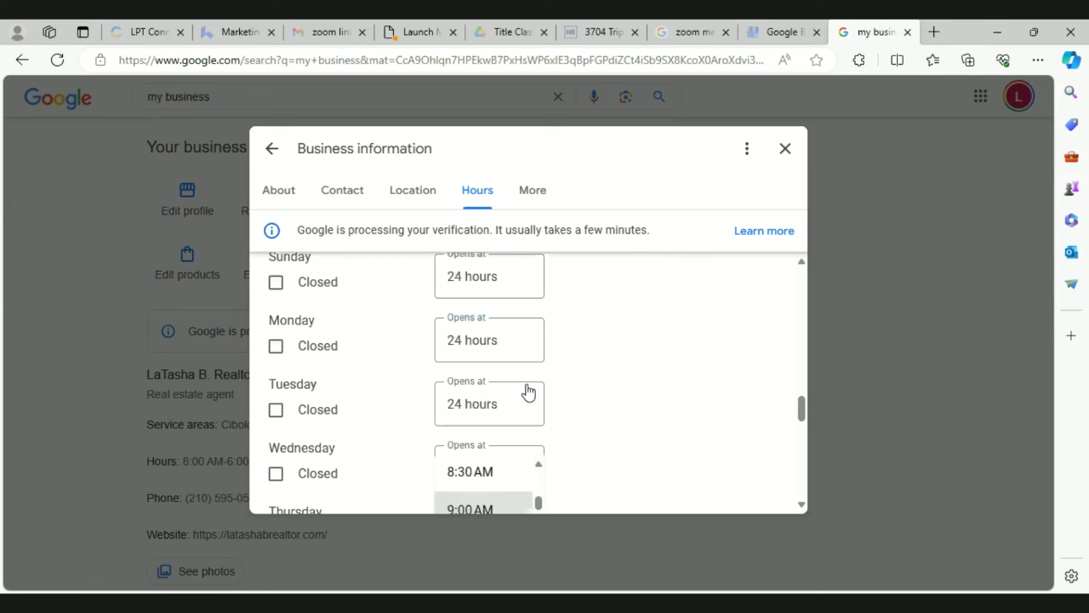
{"action": "scroll", "coordinate": [532, 399], "scroll_direction": "down", "scroll_amount": 1}
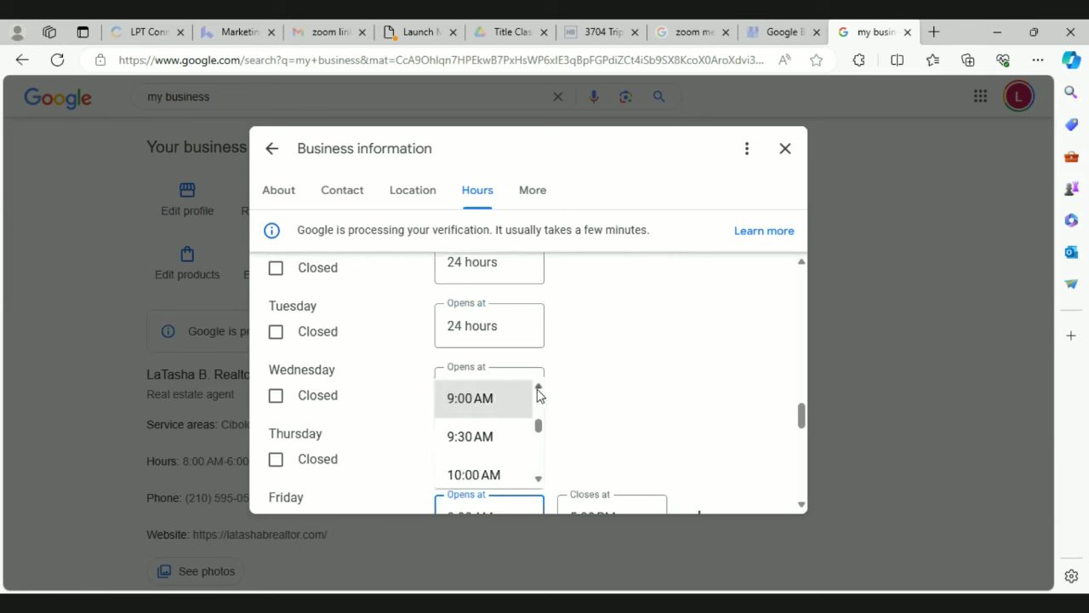
{"action": "left_click", "coordinate": [538, 388]}
{"action": "scroll", "coordinate": [538, 393], "scroll_direction": "up", "scroll_amount": 5}
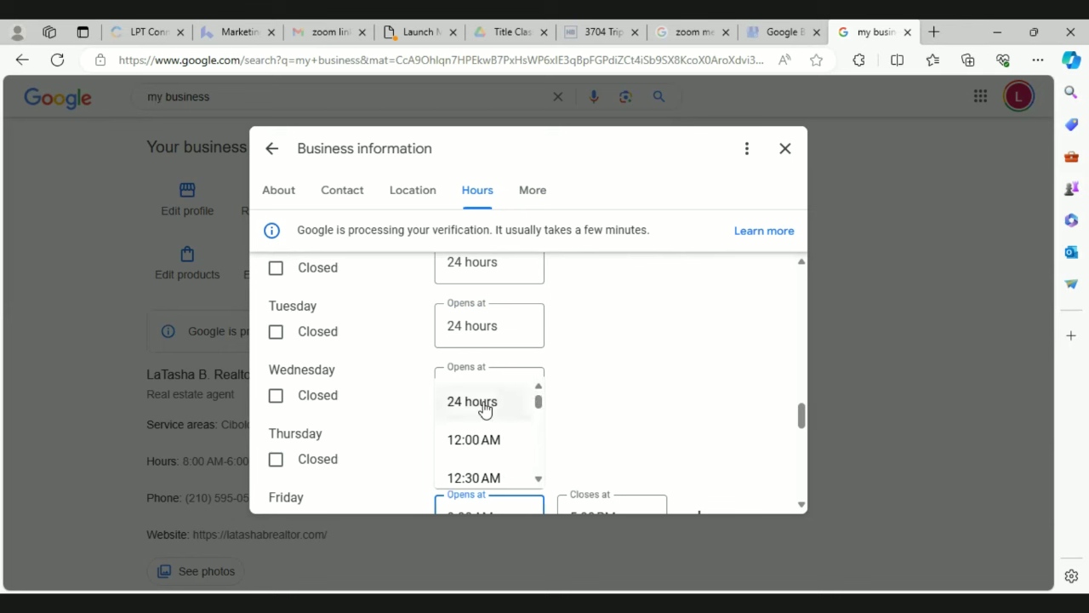
{"action": "left_click", "coordinate": [484, 409]}
Set Saturday to open 24 hours and save the online service hours.
{"action": "scroll", "coordinate": [644, 401], "scroll_direction": "down", "scroll_amount": 2}
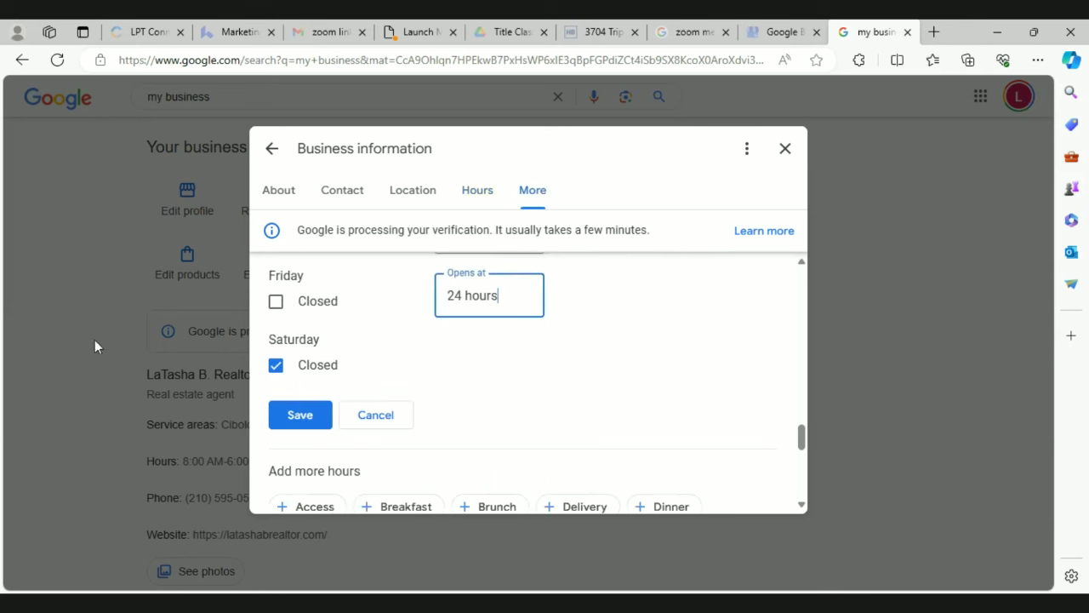
{"action": "left_click", "coordinate": [275, 366]}
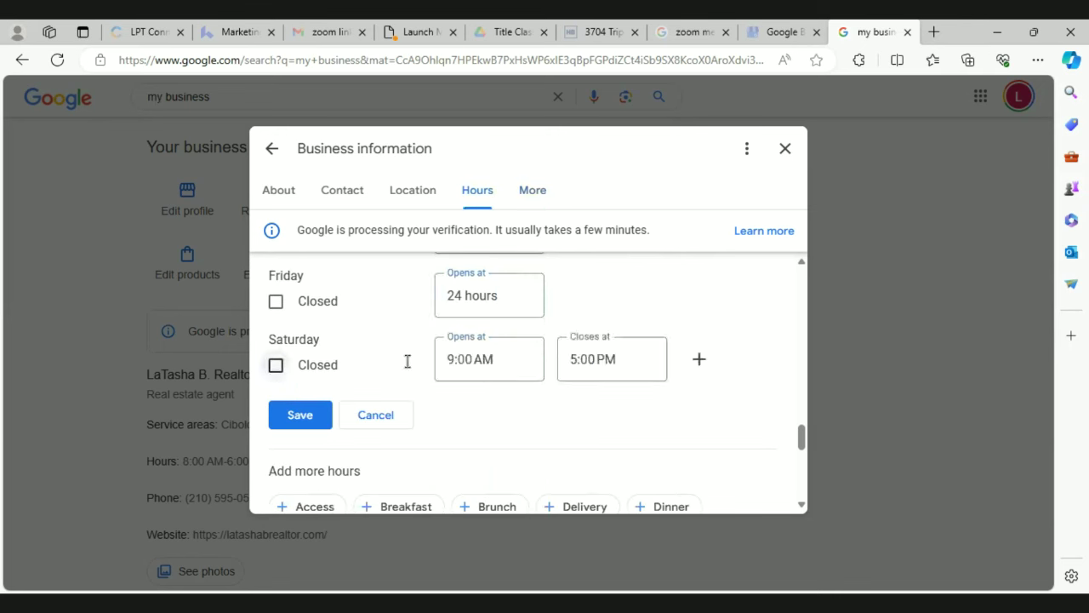
{"action": "left_click", "coordinate": [499, 362]}
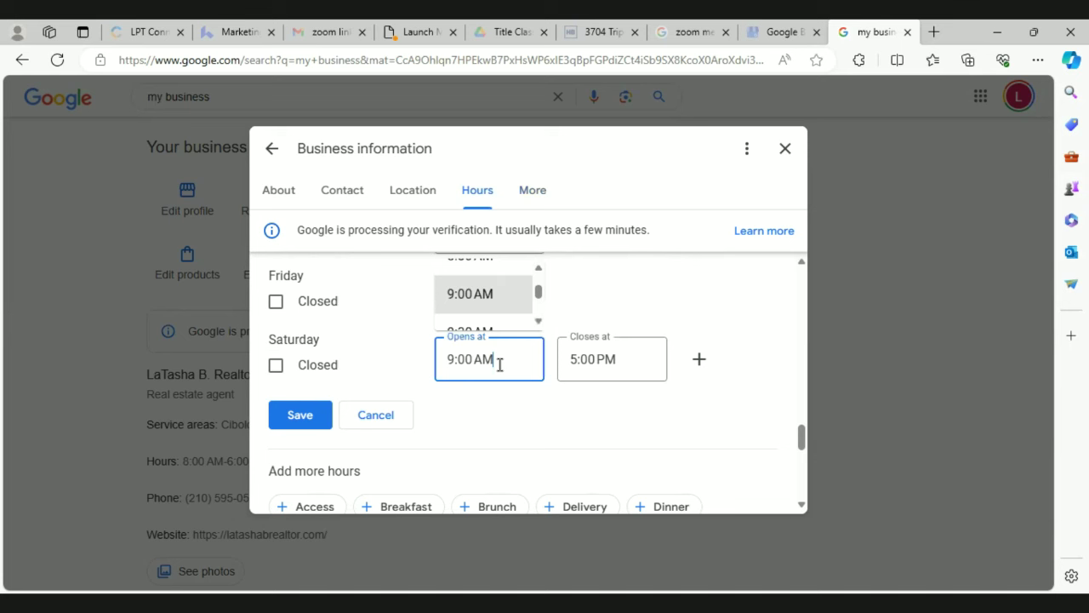
{"action": "left_click", "coordinate": [538, 269]}
{"action": "left_click", "coordinate": [537, 270]}
{"action": "left_click_drag", "start_coordinate": [537, 270], "coordinate": [538, 269]}
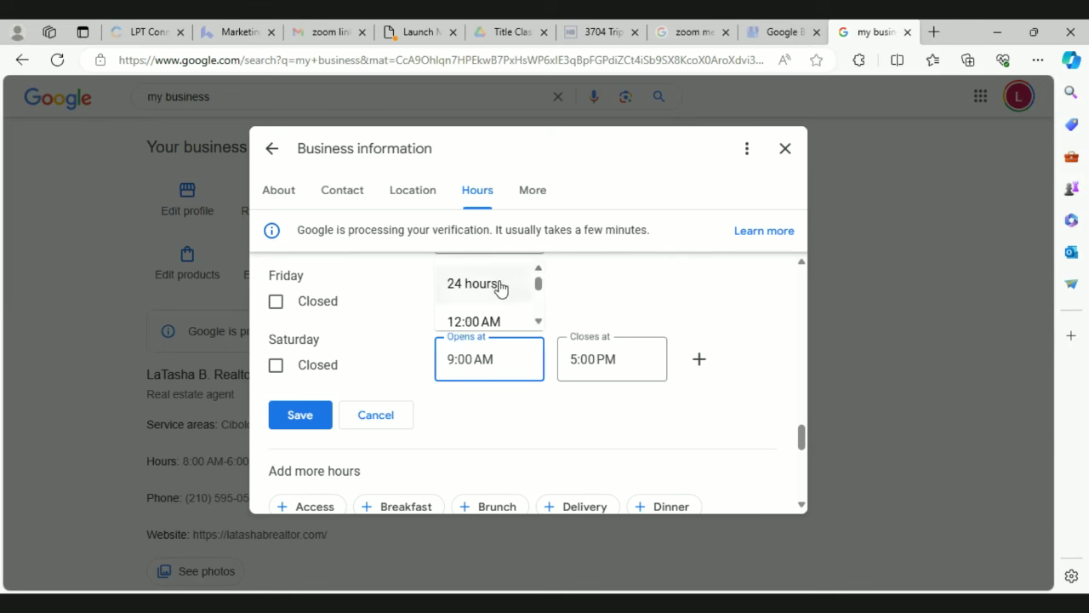
{"action": "left_click", "coordinate": [474, 284]}
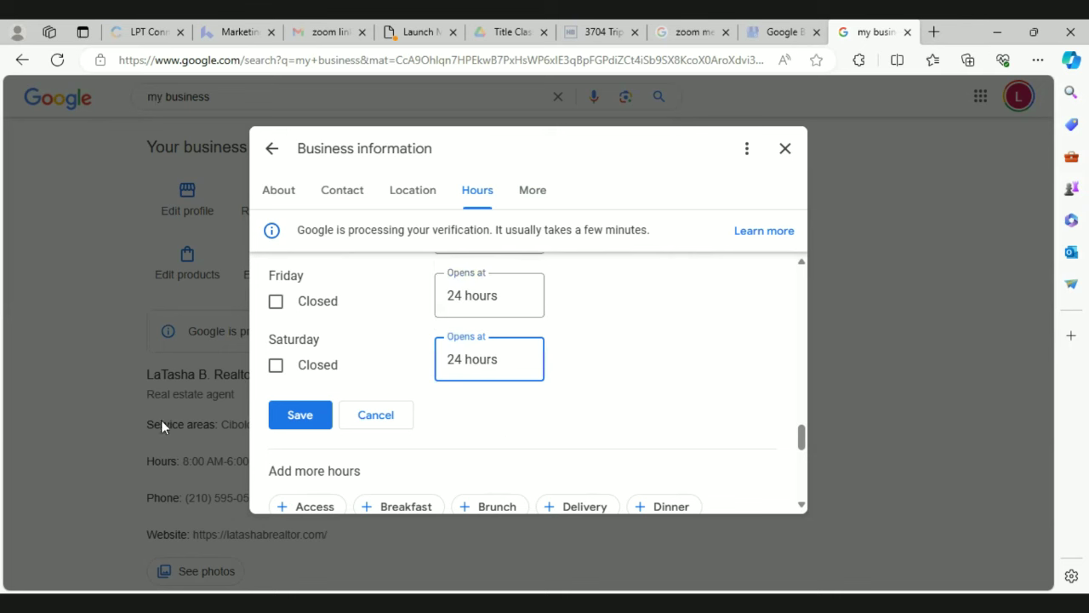
{"action": "left_click", "coordinate": [303, 415]}
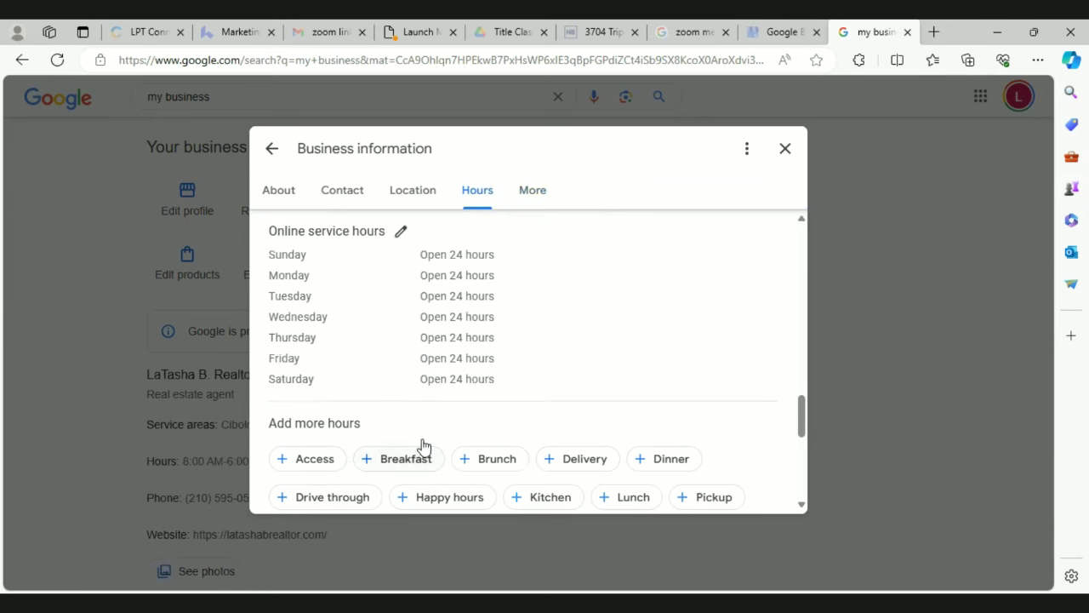
In the About details, add a new social profile entry.
{"action": "left_click", "coordinate": [287, 197]}
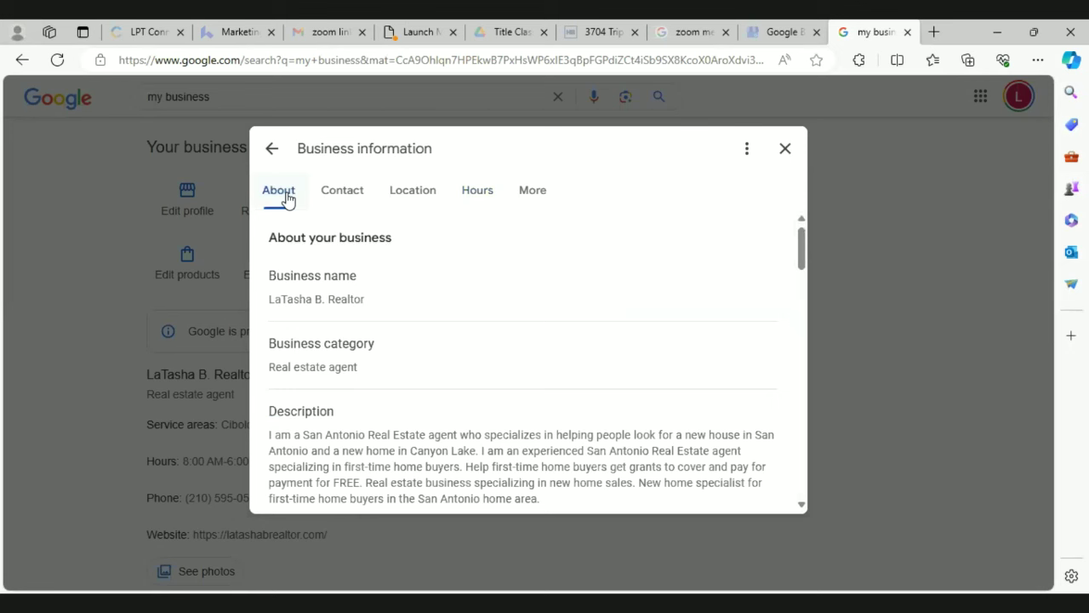
{"action": "scroll", "coordinate": [691, 368], "scroll_direction": "down", "scroll_amount": 2}
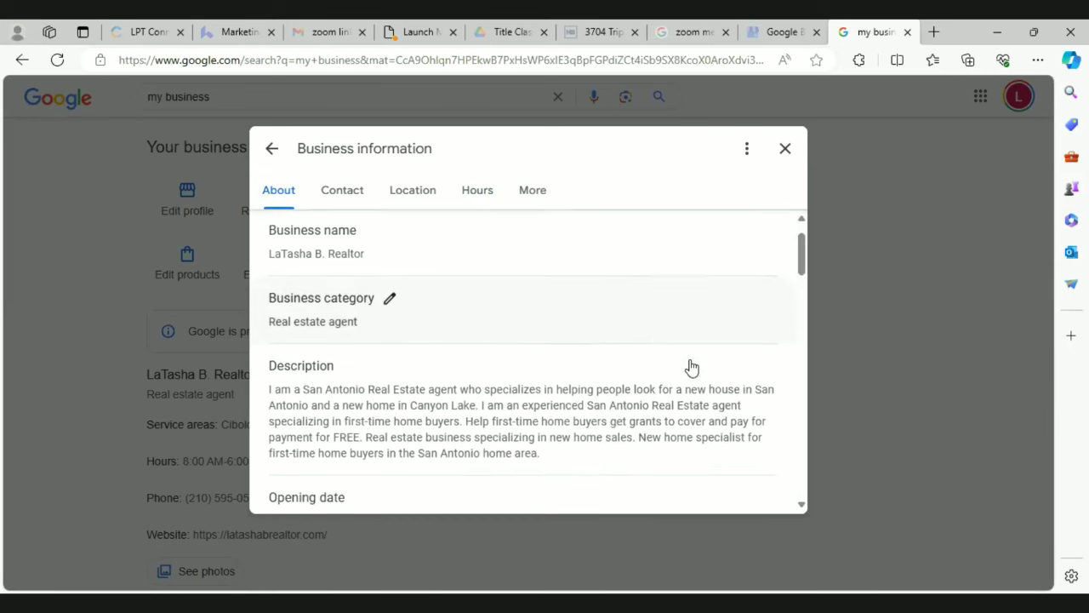
{"action": "scroll", "coordinate": [691, 367], "scroll_direction": "down", "scroll_amount": 3}
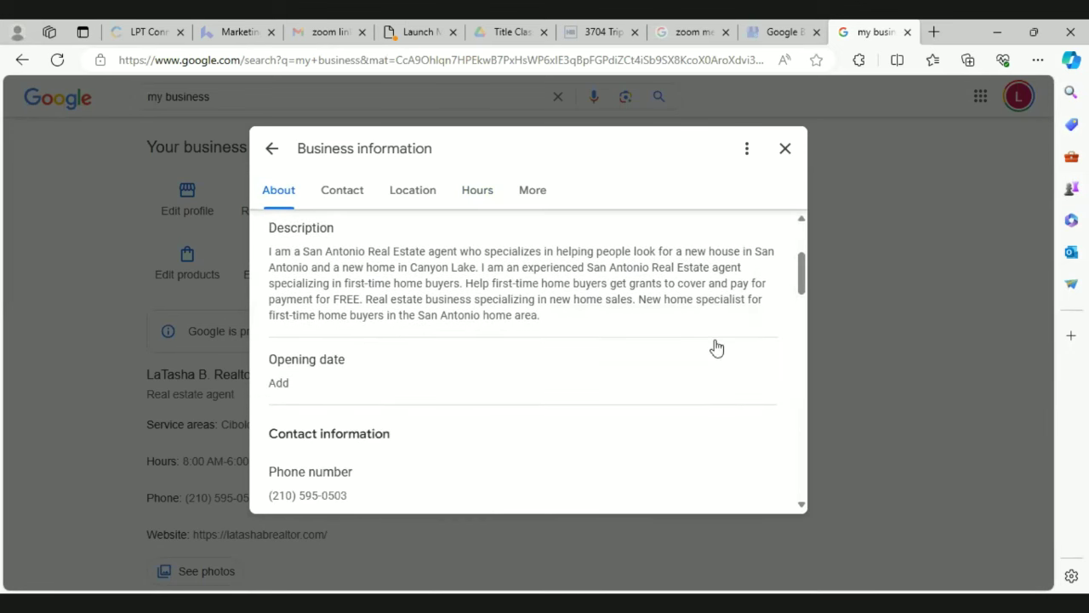
{"action": "scroll", "coordinate": [676, 376], "scroll_direction": "down", "scroll_amount": 4}
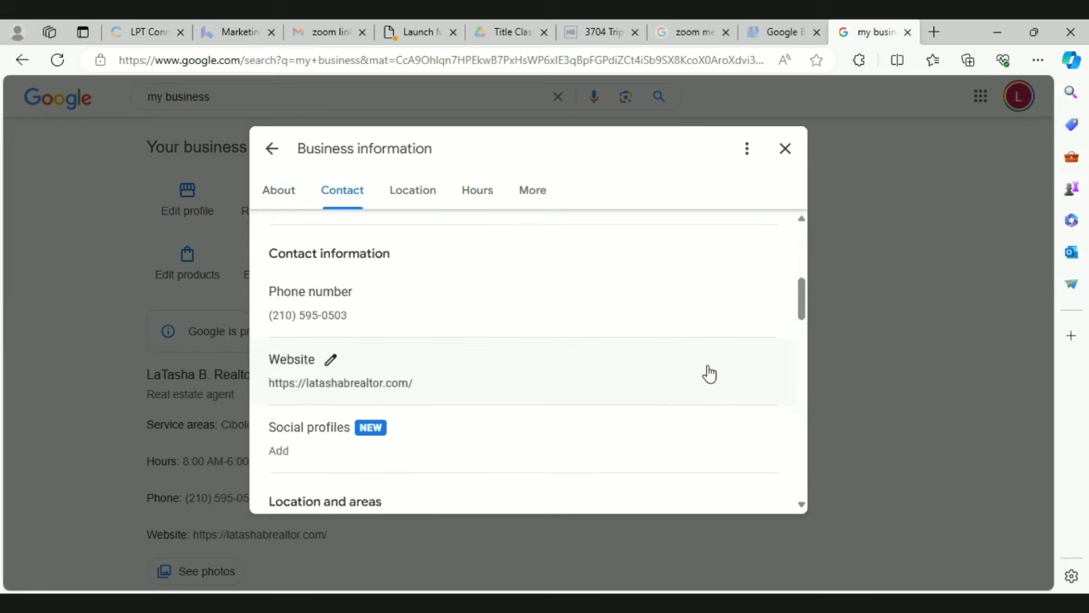
{"action": "scroll", "coordinate": [710, 372], "scroll_direction": "down", "scroll_amount": 3}
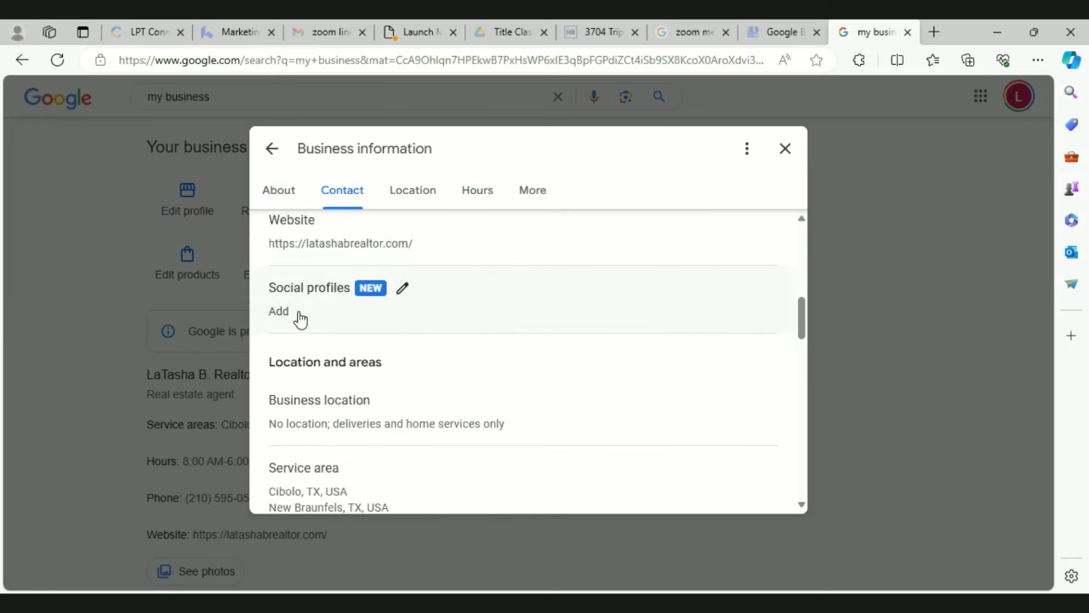
{"action": "left_click", "coordinate": [345, 311]}
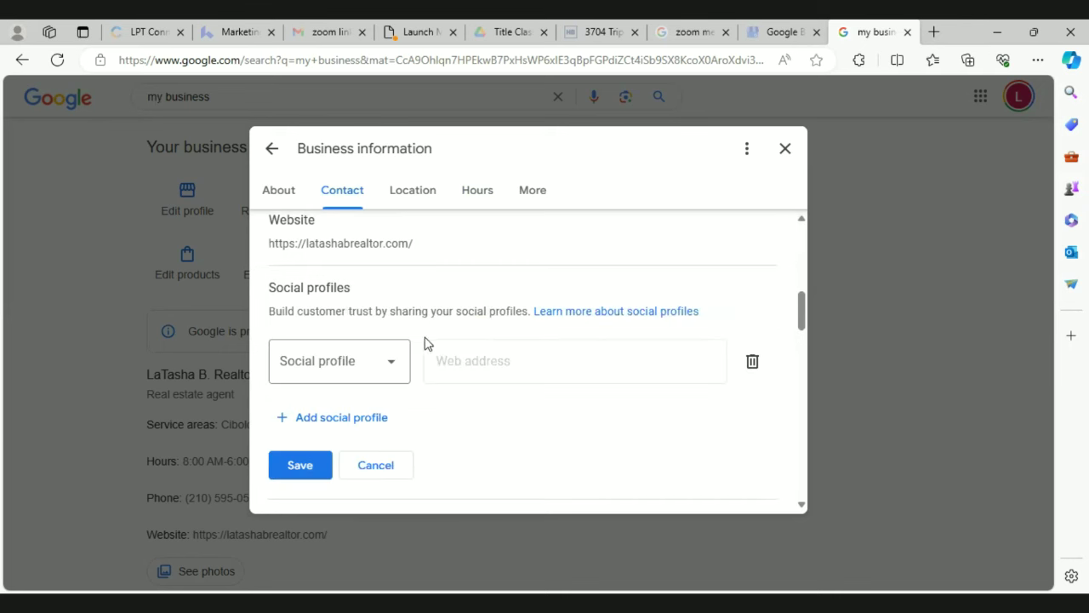
Choose Facebook as the social network, leaving the web address field empty and focused.
{"action": "left_click", "coordinate": [391, 368]}
{"action": "left_click", "coordinate": [391, 368]}
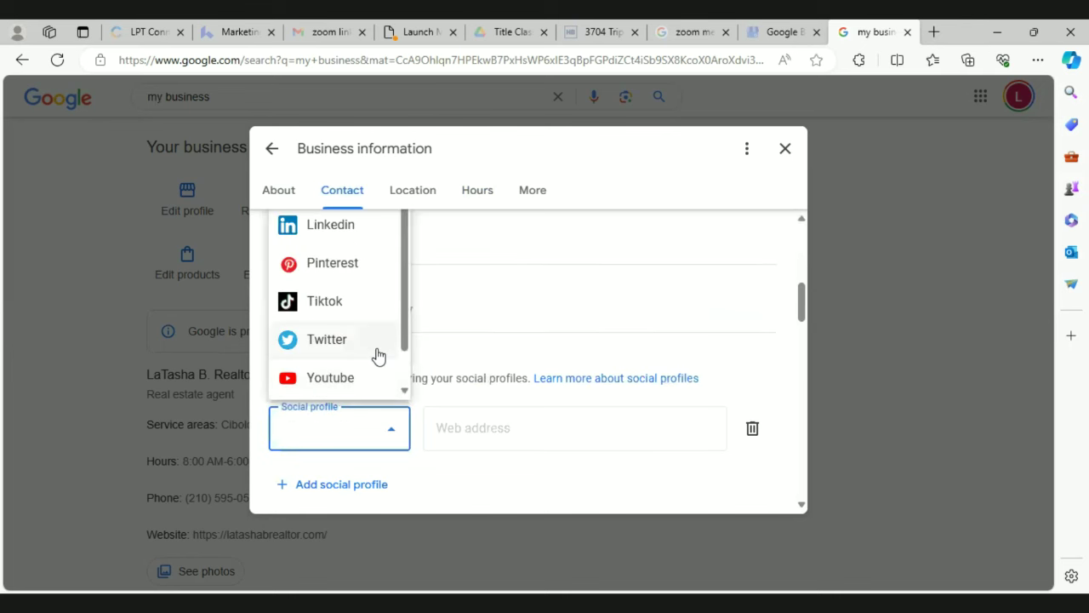
{"action": "scroll", "coordinate": [376, 355], "scroll_direction": "up", "scroll_amount": 2}
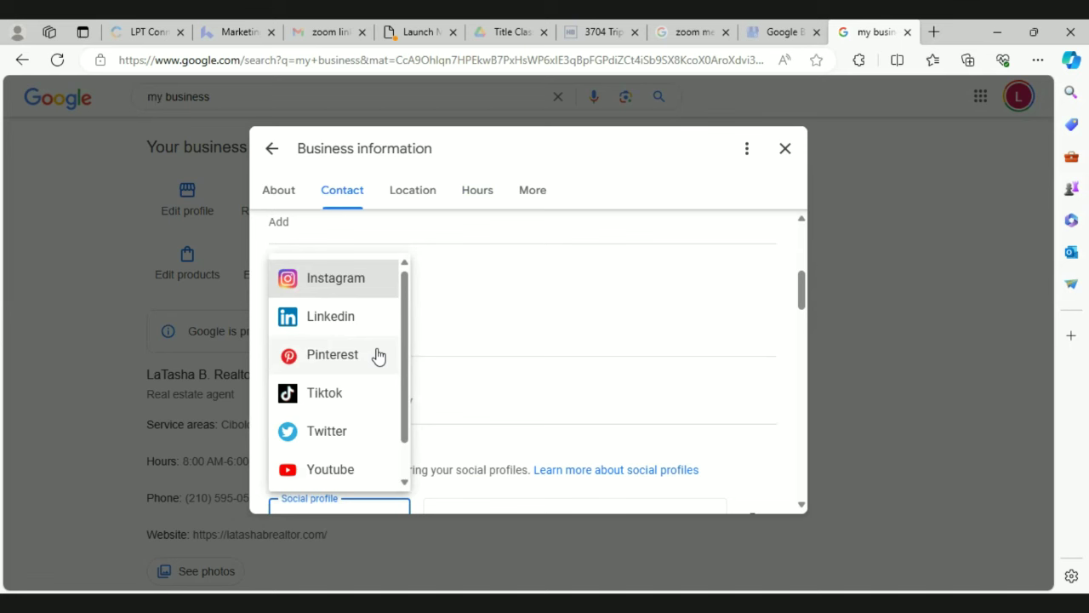
{"action": "scroll", "coordinate": [379, 356], "scroll_direction": "down", "scroll_amount": 1}
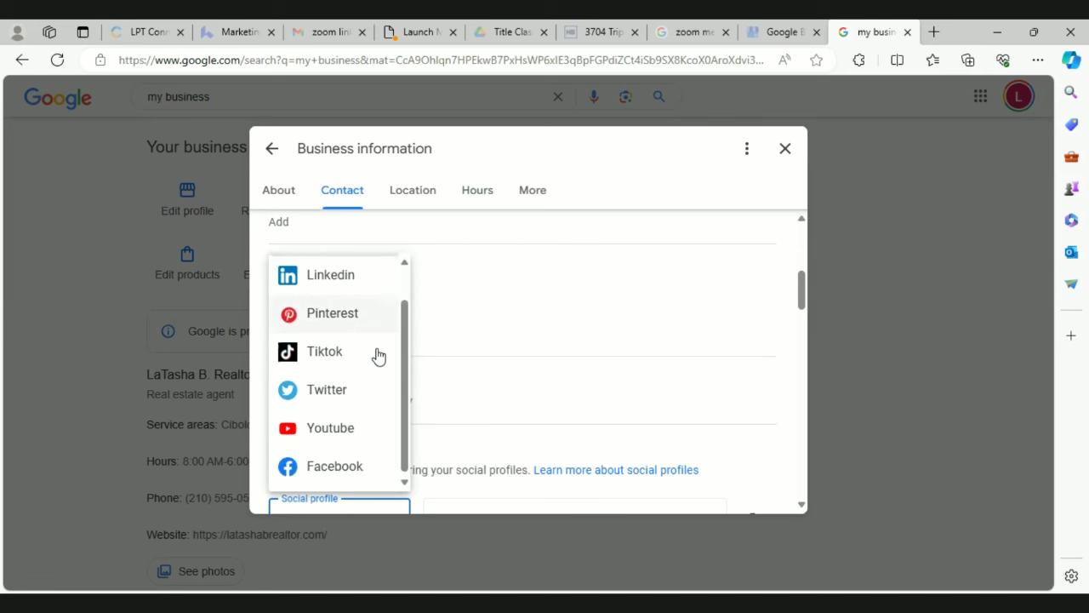
{"action": "left_click", "coordinate": [349, 470]}
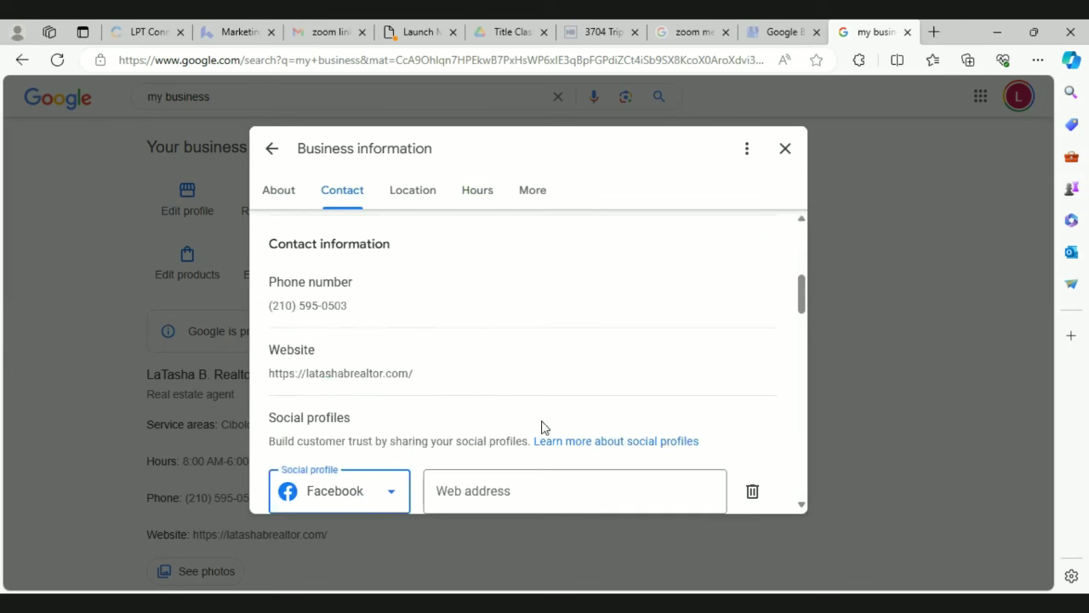
{"action": "scroll", "coordinate": [590, 415], "scroll_direction": "down", "scroll_amount": 1}
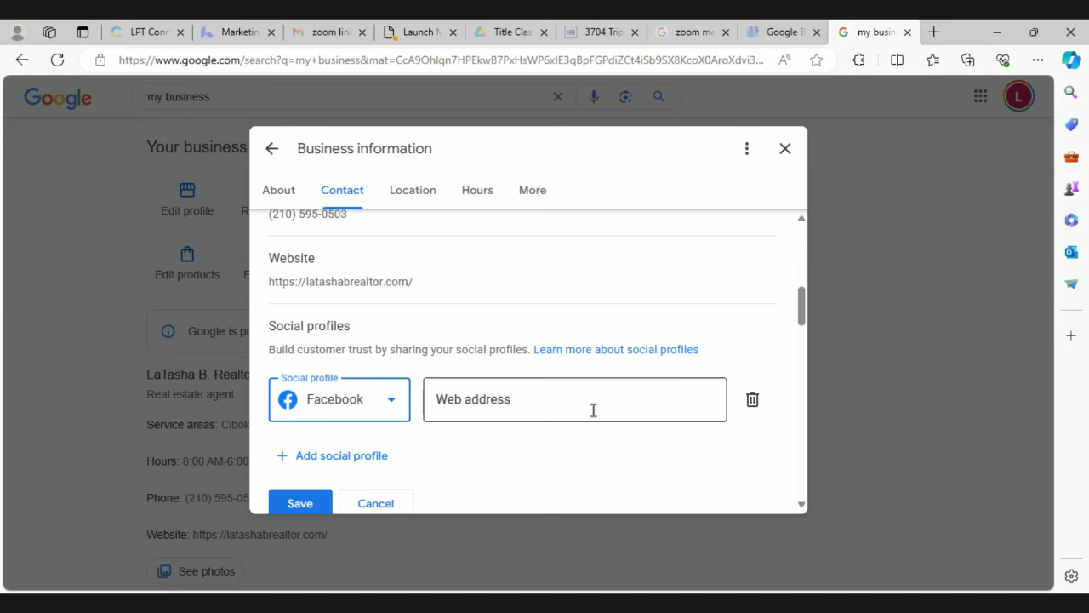
{"action": "left_click", "coordinate": [593, 411]}
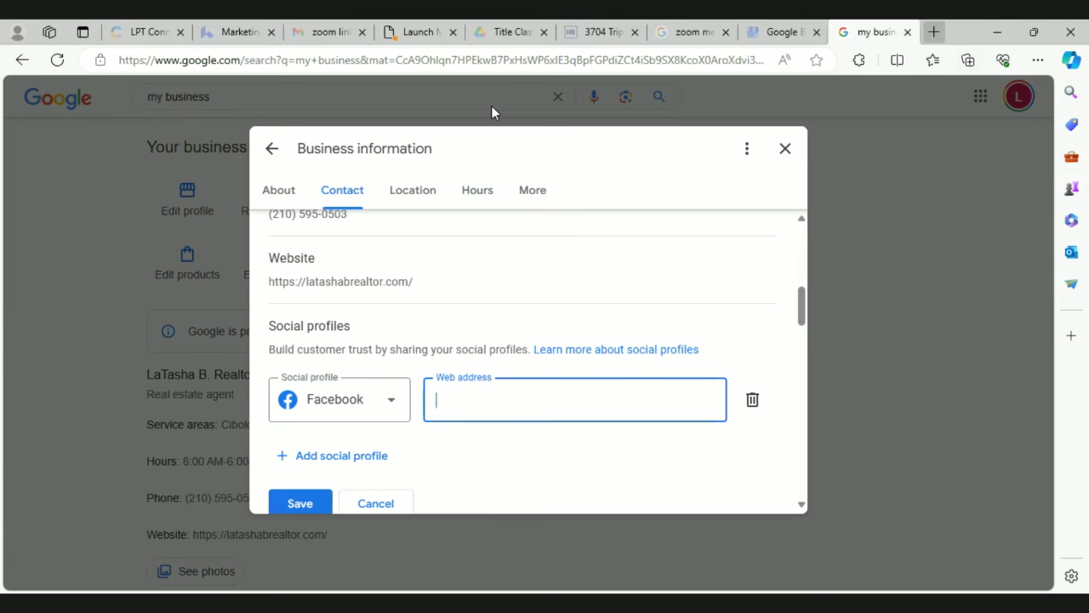
Copy the realtor's Facebook business page URL in a new tab, then return to the profile tab.
{"action": "key", "text": "ctrl+t"}
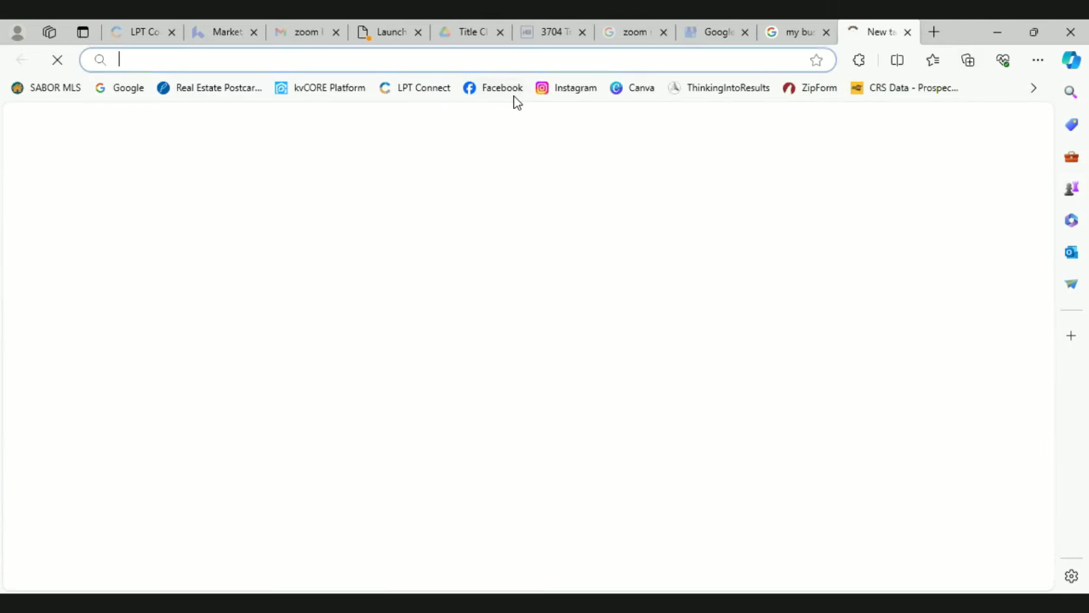
{"action": "left_click", "coordinate": [508, 90]}
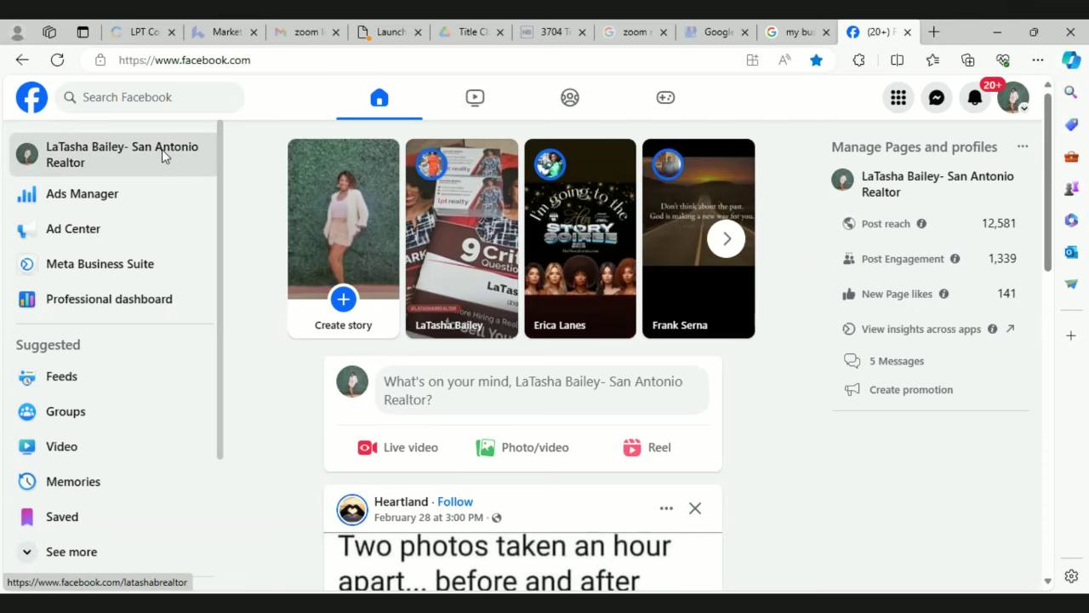
{"action": "left_click", "coordinate": [161, 149]}
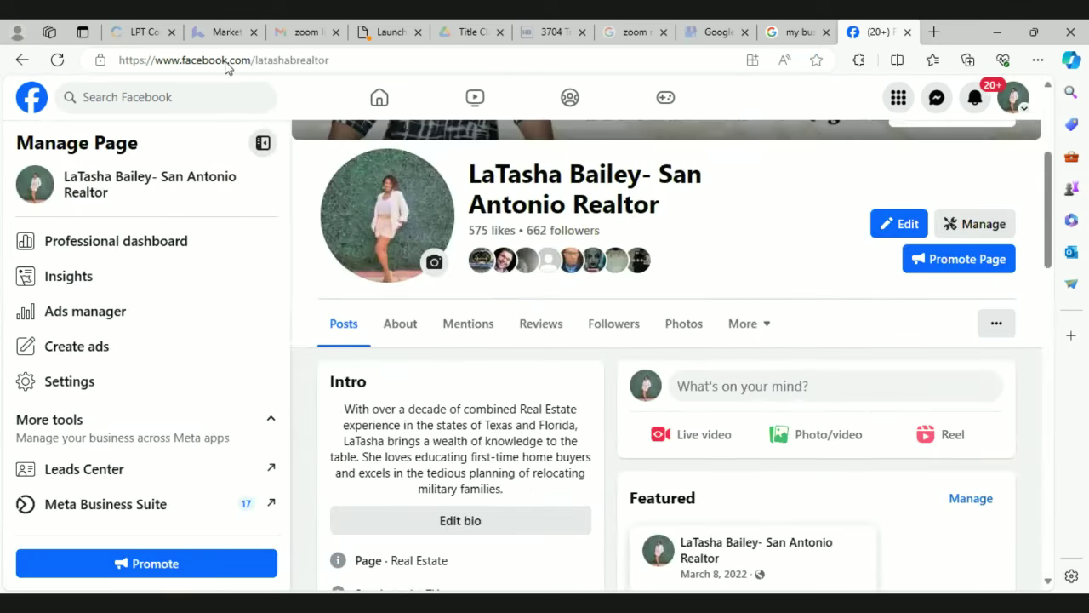
{"action": "left_click", "coordinate": [226, 60]}
{"action": "right_click", "coordinate": [227, 67]}
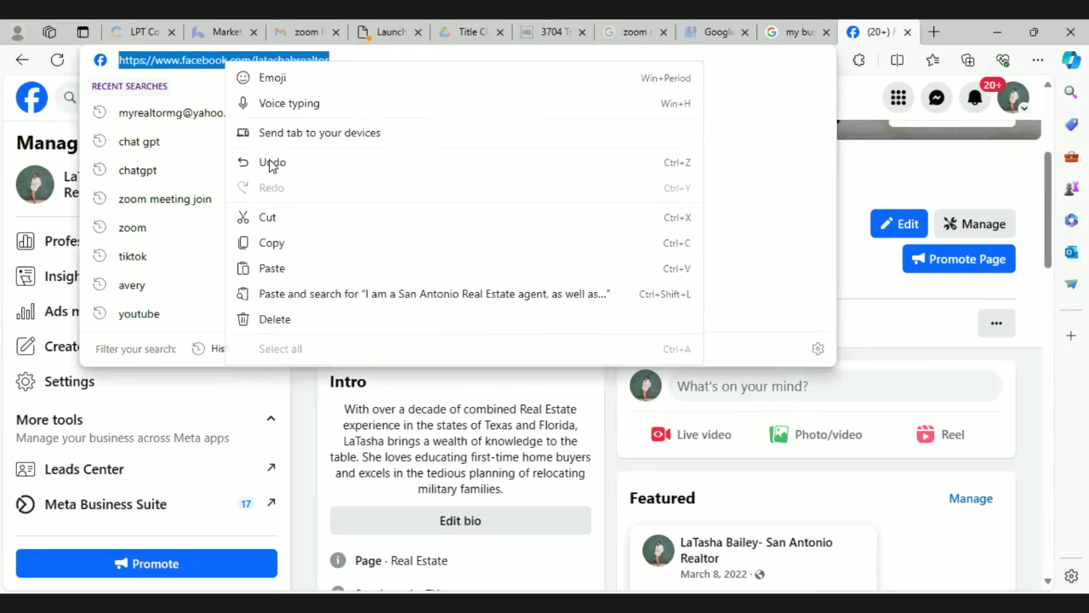
{"action": "left_click", "coordinate": [267, 244]}
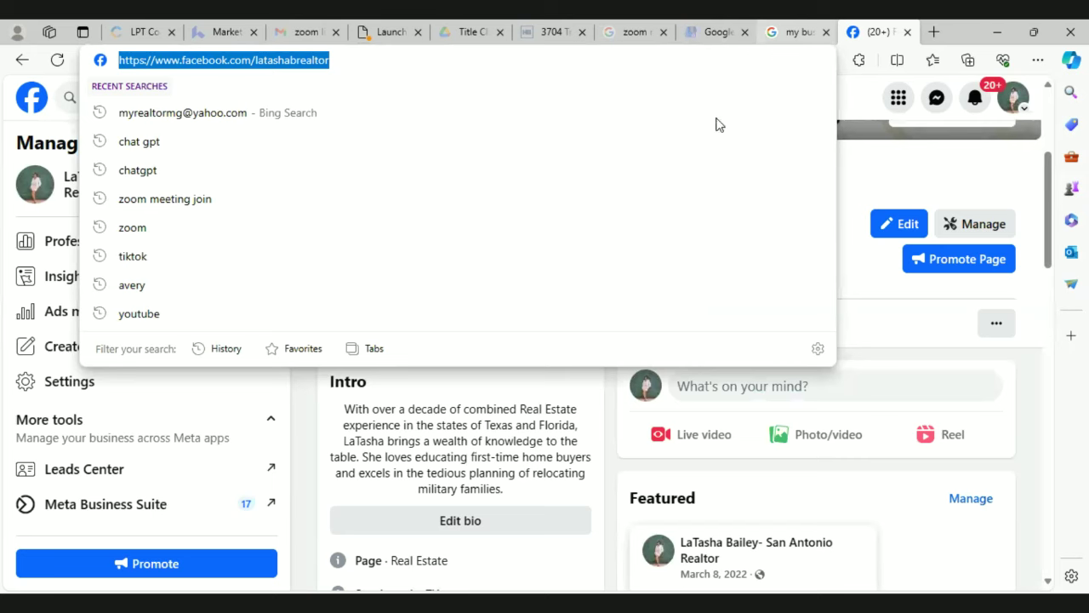
{"action": "key", "text": "ctrl+shift+Tab"}
Paste the Facebook page URL as the social profile address, save, and close the editor.
{"action": "right_click", "coordinate": [464, 401]}
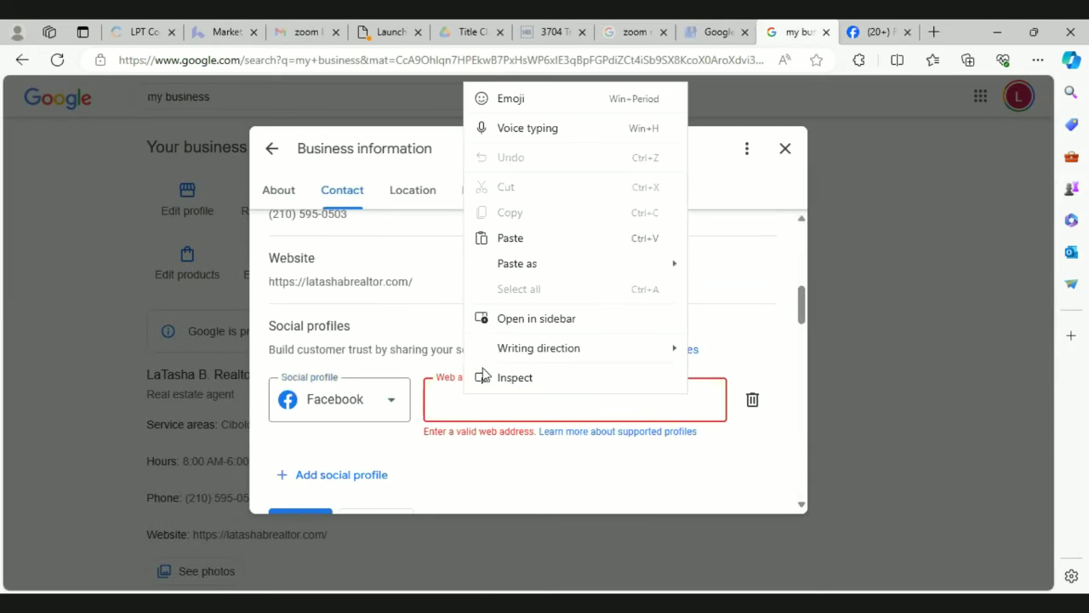
{"action": "left_click", "coordinate": [511, 238]}
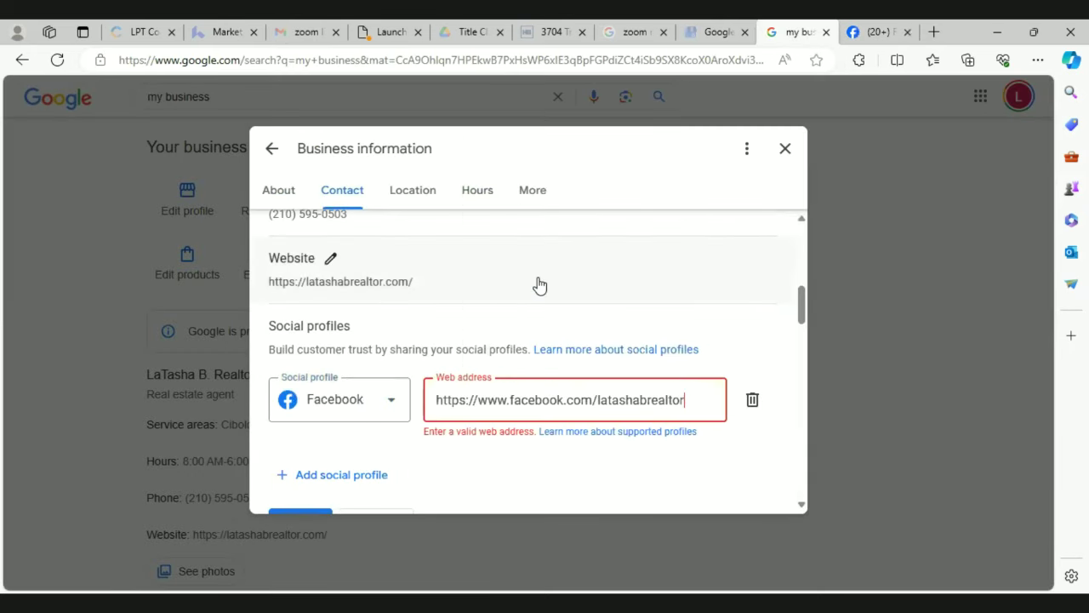
{"action": "scroll", "coordinate": [453, 453], "scroll_direction": "down", "scroll_amount": 1}
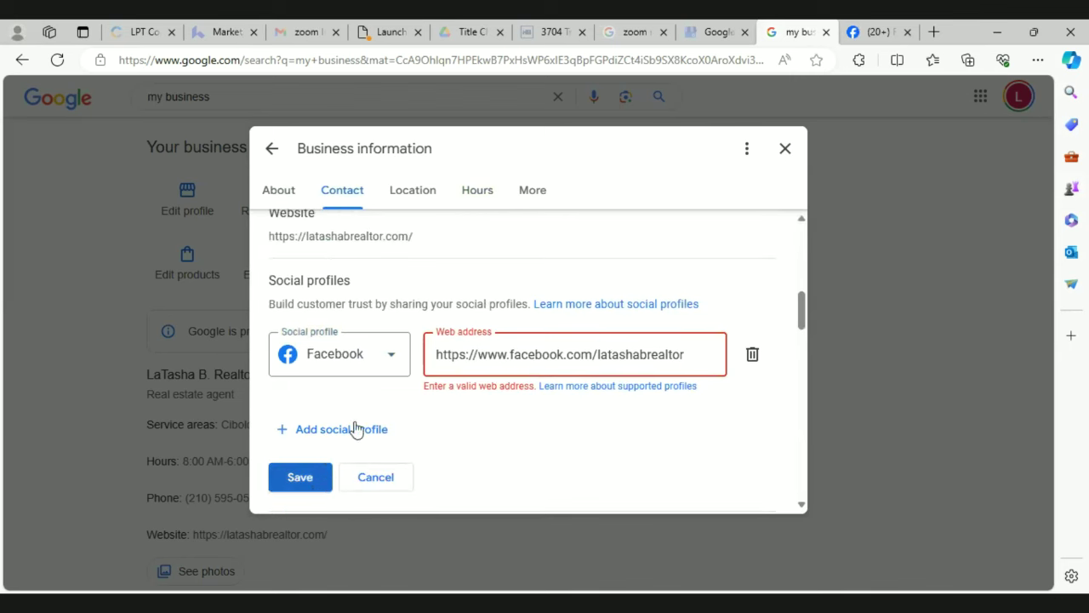
{"action": "left_click", "coordinate": [308, 477]}
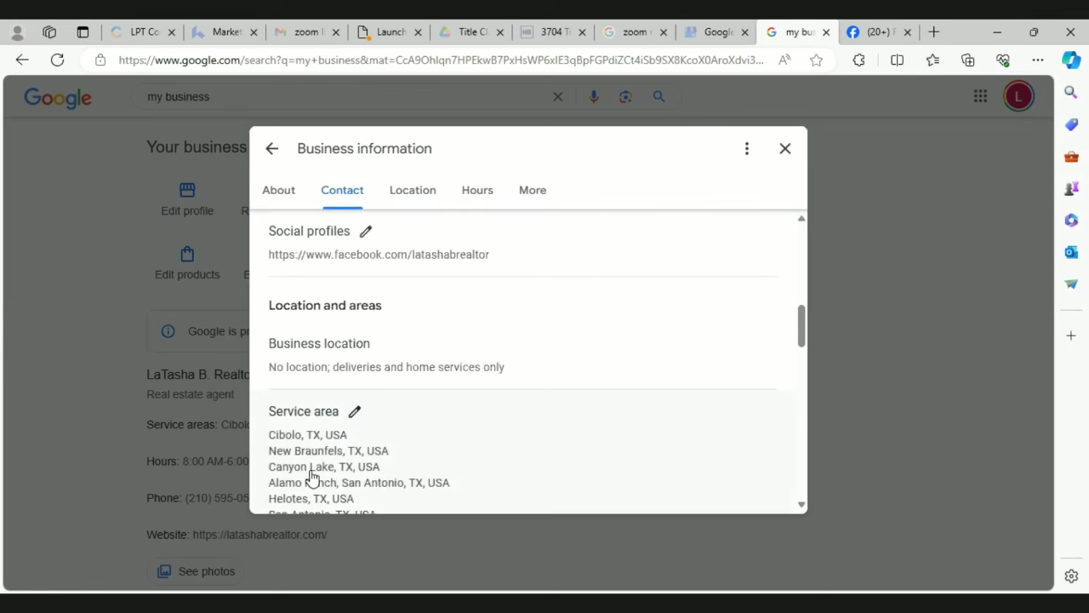
{"action": "left_click", "coordinate": [784, 150]}
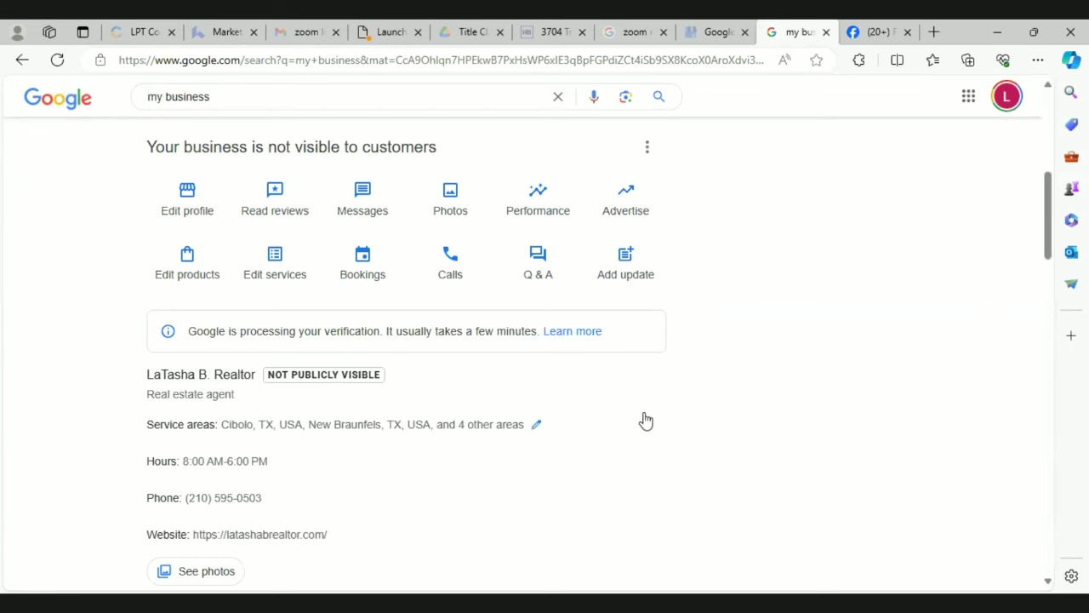
{"action": "left_click", "coordinate": [453, 201]}
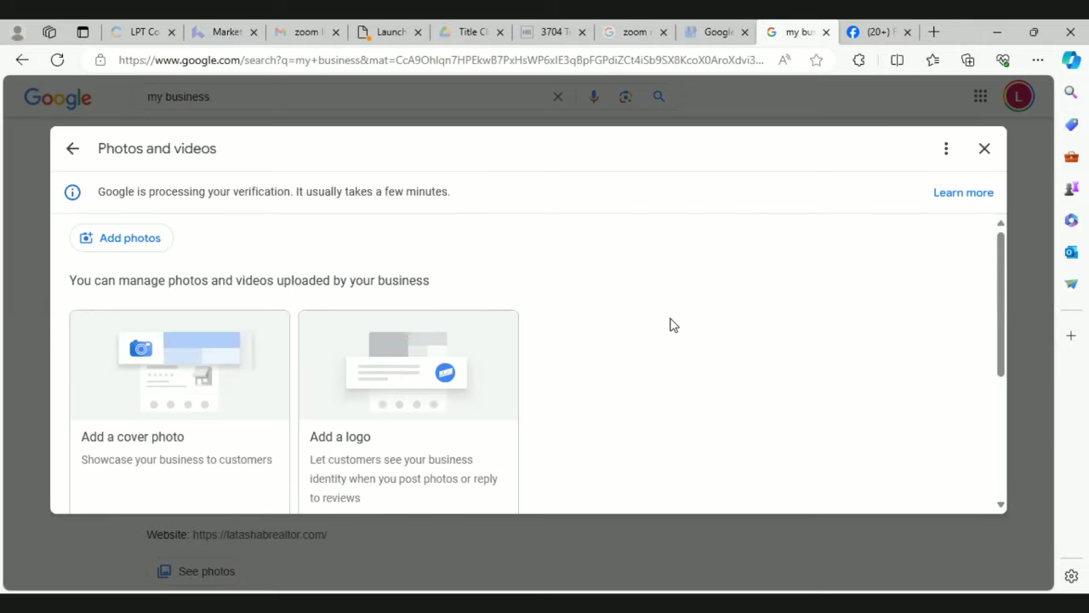
{"action": "scroll", "coordinate": [669, 325], "scroll_direction": "down", "scroll_amount": 1}
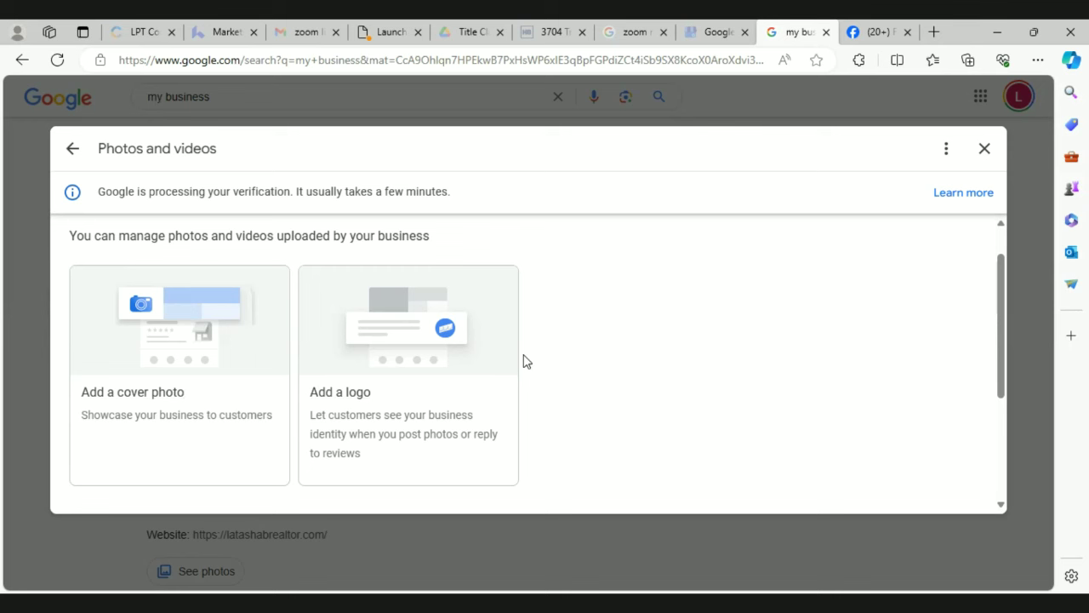
{"action": "scroll", "coordinate": [623, 361], "scroll_direction": "down", "scroll_amount": 1}
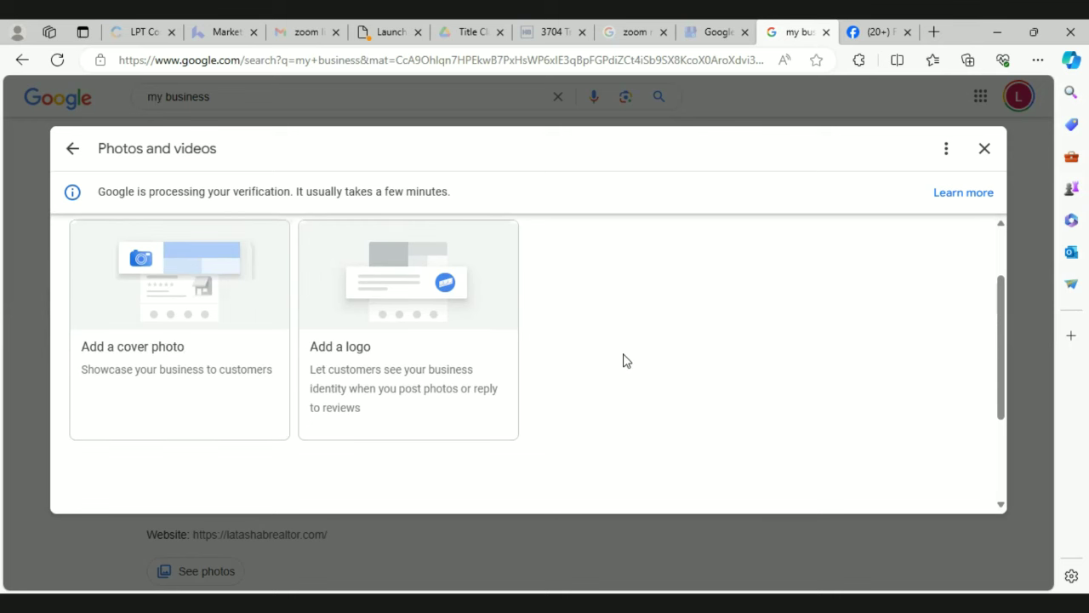
{"action": "scroll", "coordinate": [623, 360], "scroll_direction": "up", "scroll_amount": 2}
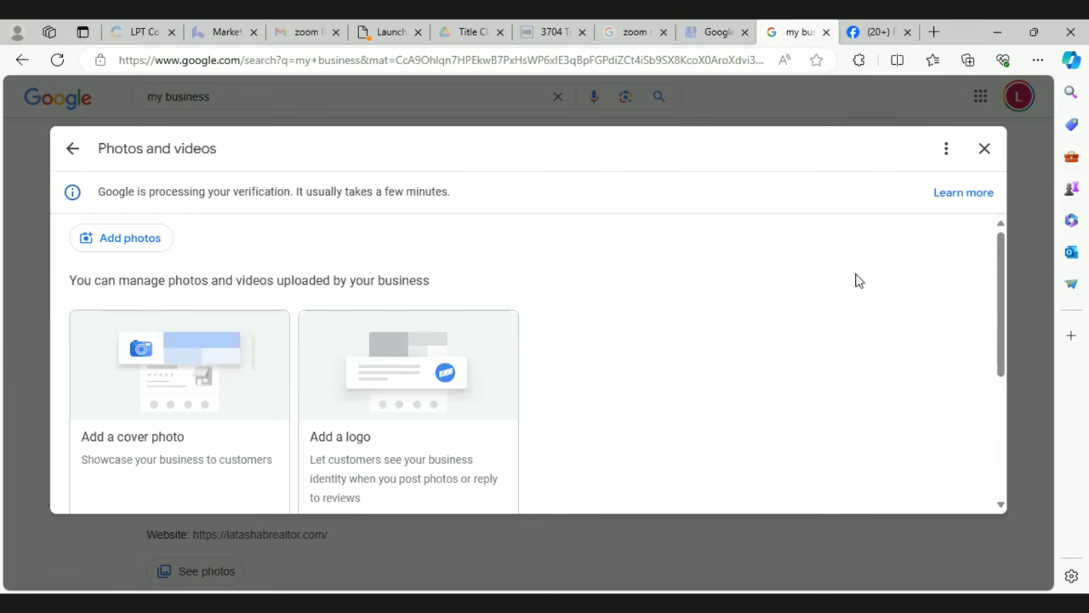
{"action": "left_click", "coordinate": [985, 150]}
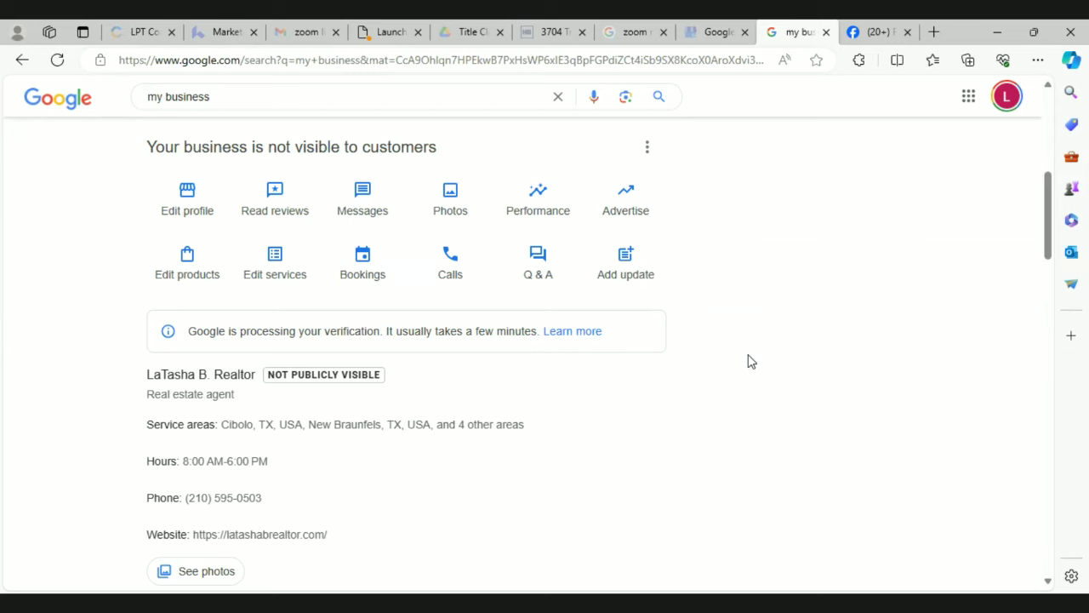
Return to Business Profile Manager from the Google apps grid.
{"action": "scroll", "coordinate": [748, 362], "scroll_direction": "up", "scroll_amount": 4}
{"action": "scroll", "coordinate": [748, 362], "scroll_direction": "up", "scroll_amount": 1}
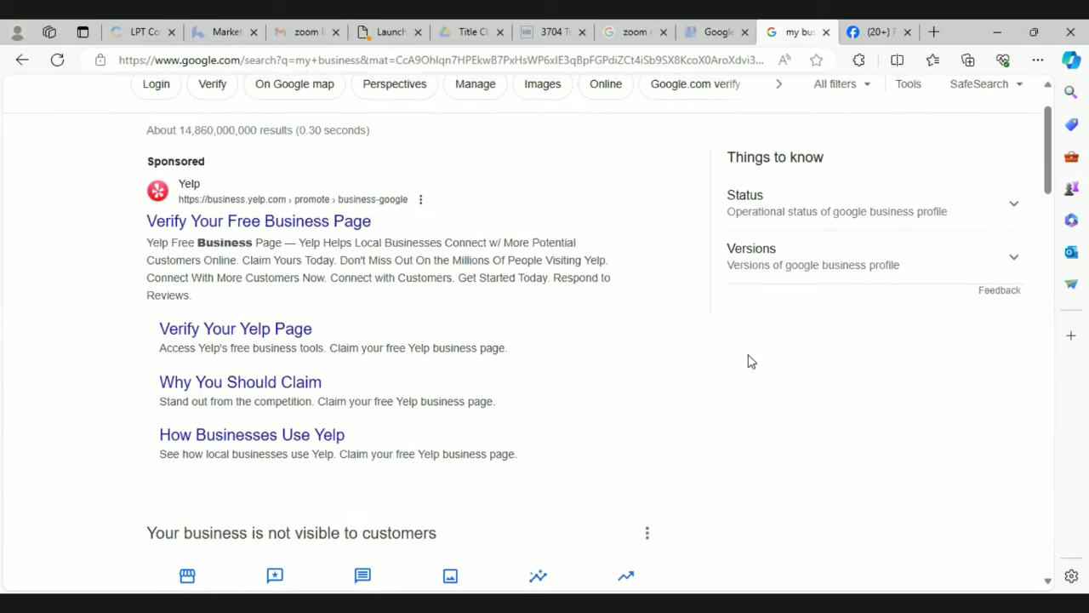
{"action": "scroll", "coordinate": [749, 362], "scroll_direction": "up", "scroll_amount": 1}
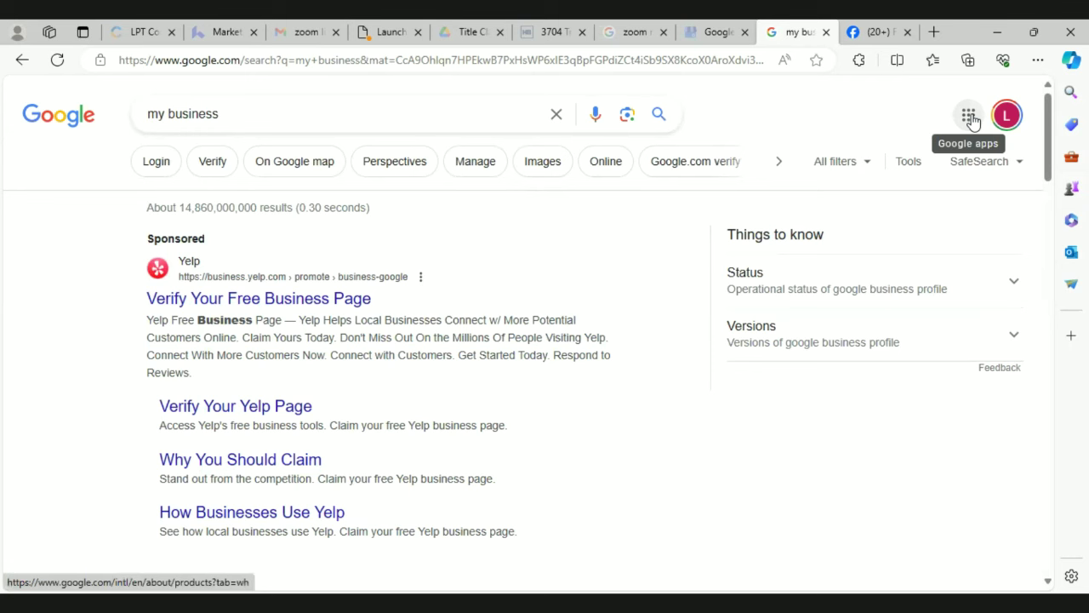
{"action": "left_click", "coordinate": [970, 118]}
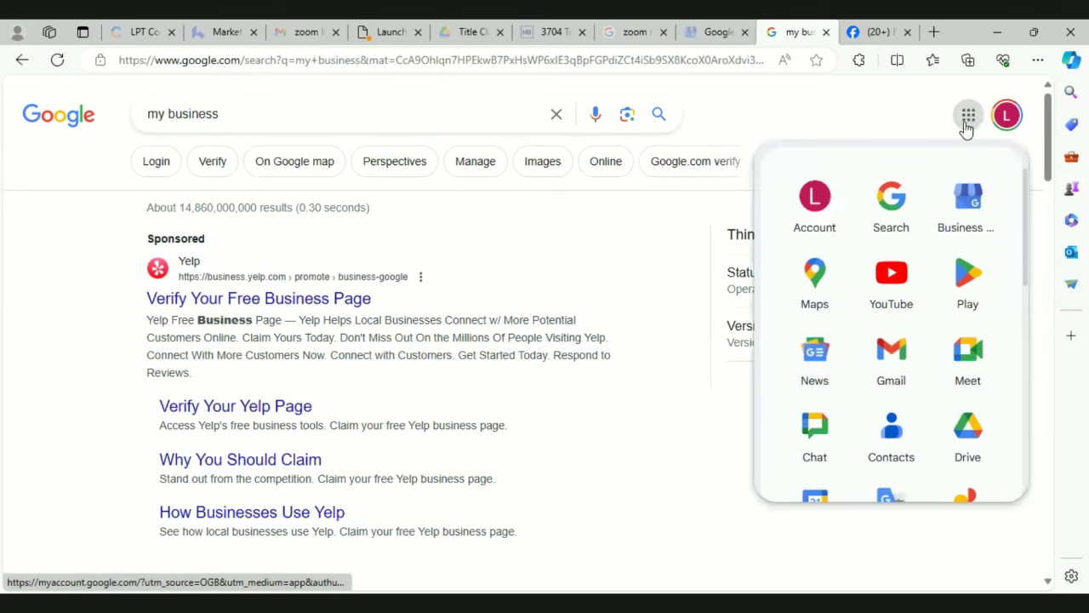
{"action": "left_click", "coordinate": [968, 202]}
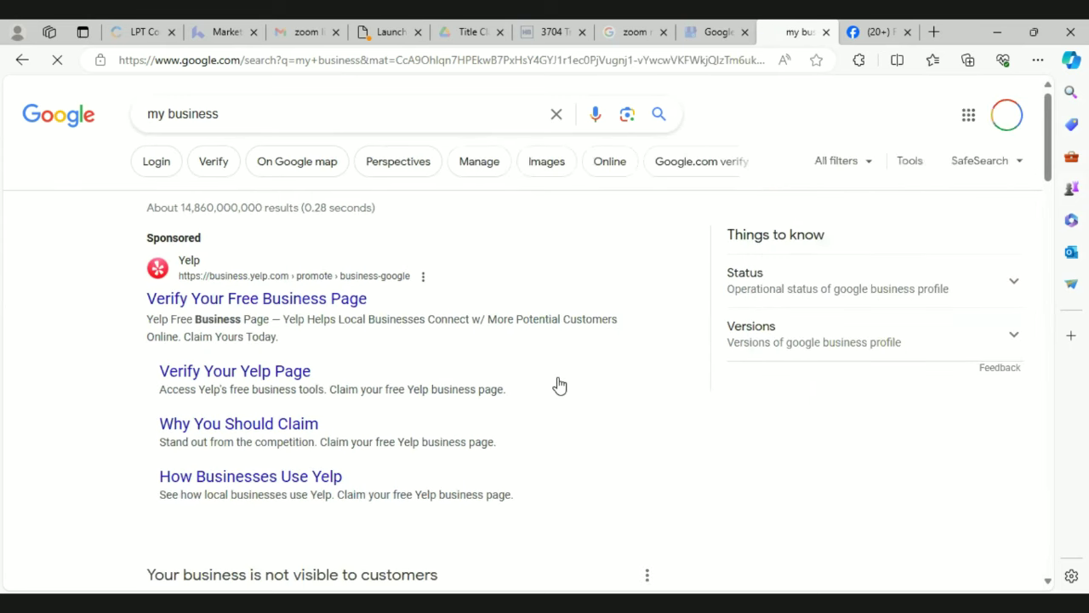
Reopen the business information editor and review the Contact and Location sections.
{"action": "scroll", "coordinate": [560, 384], "scroll_direction": "down", "scroll_amount": 5}
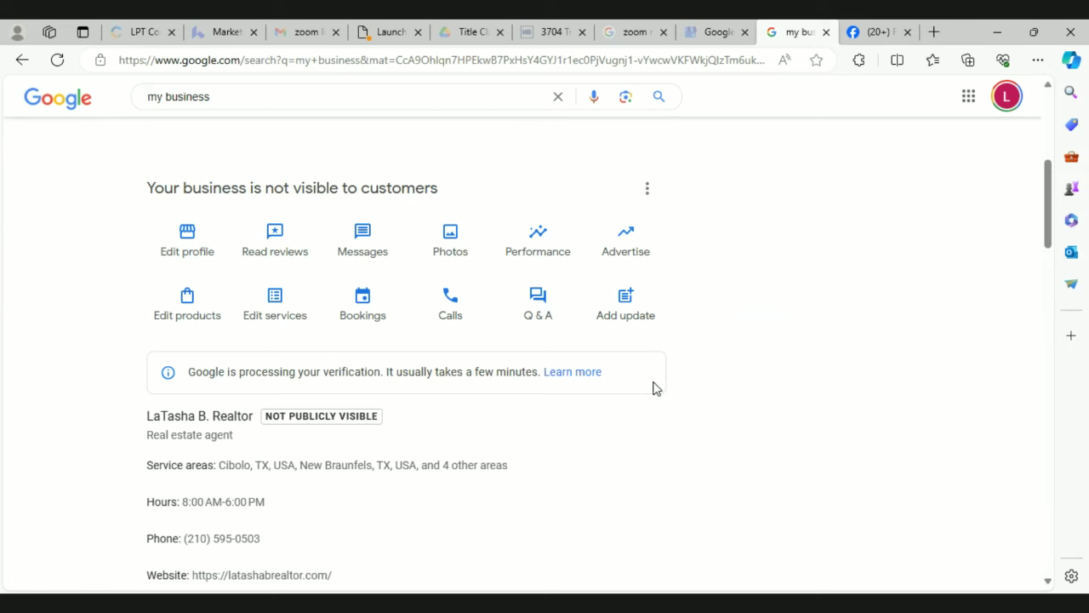
{"action": "left_click", "coordinate": [191, 243]}
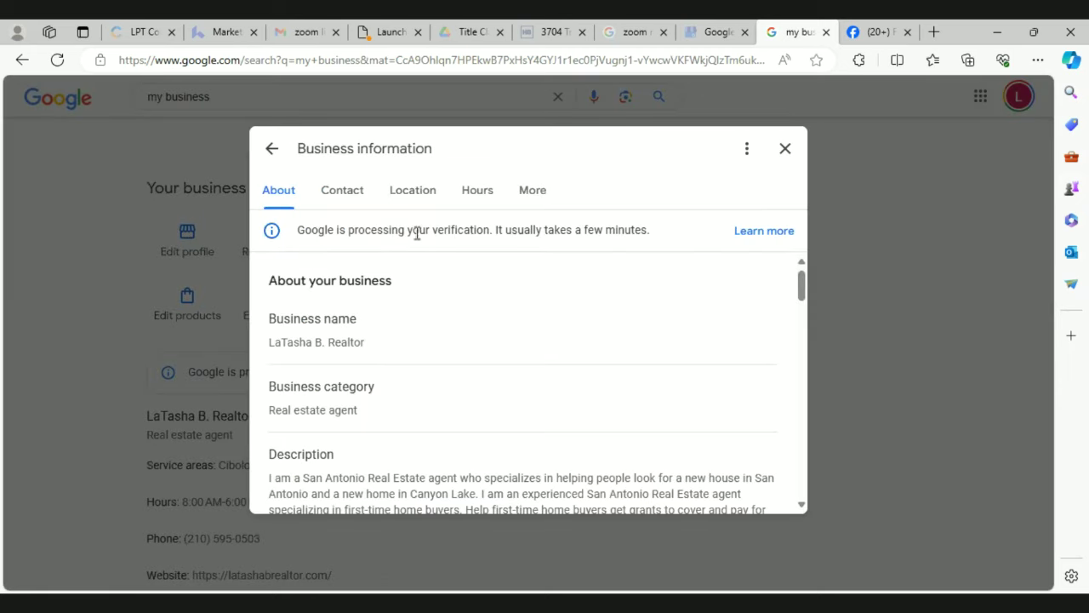
{"action": "scroll", "coordinate": [459, 301], "scroll_direction": "down", "scroll_amount": 5}
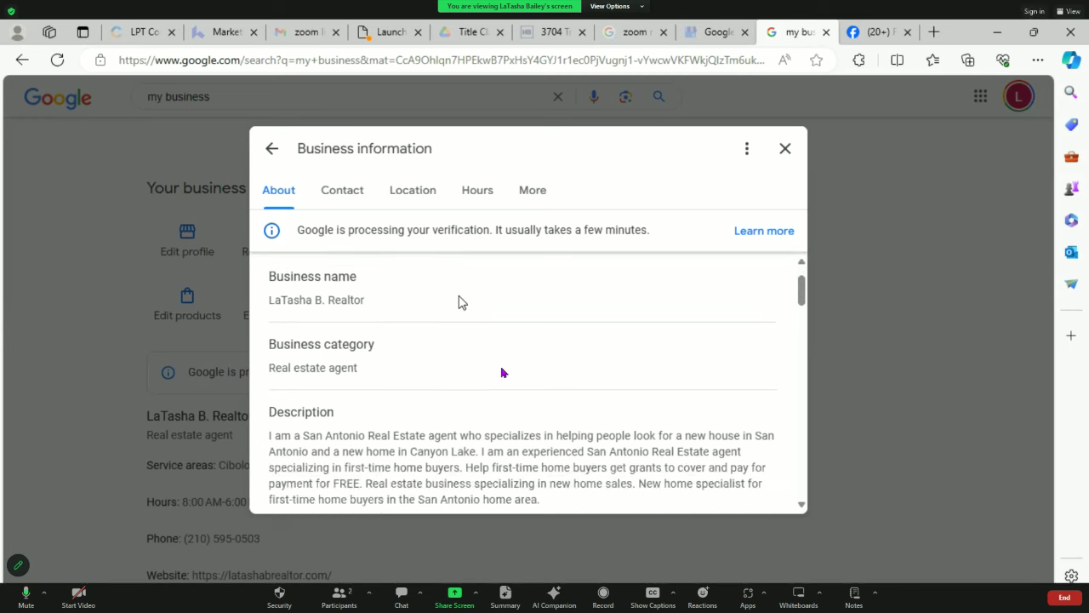
{"action": "scroll", "coordinate": [460, 307], "scroll_direction": "down", "scroll_amount": 4}
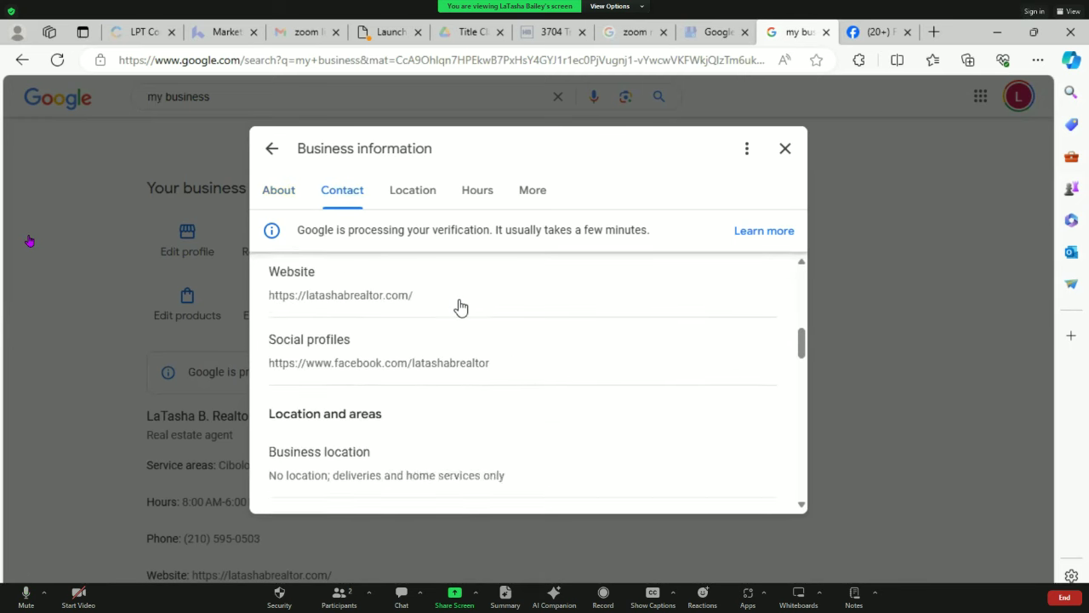